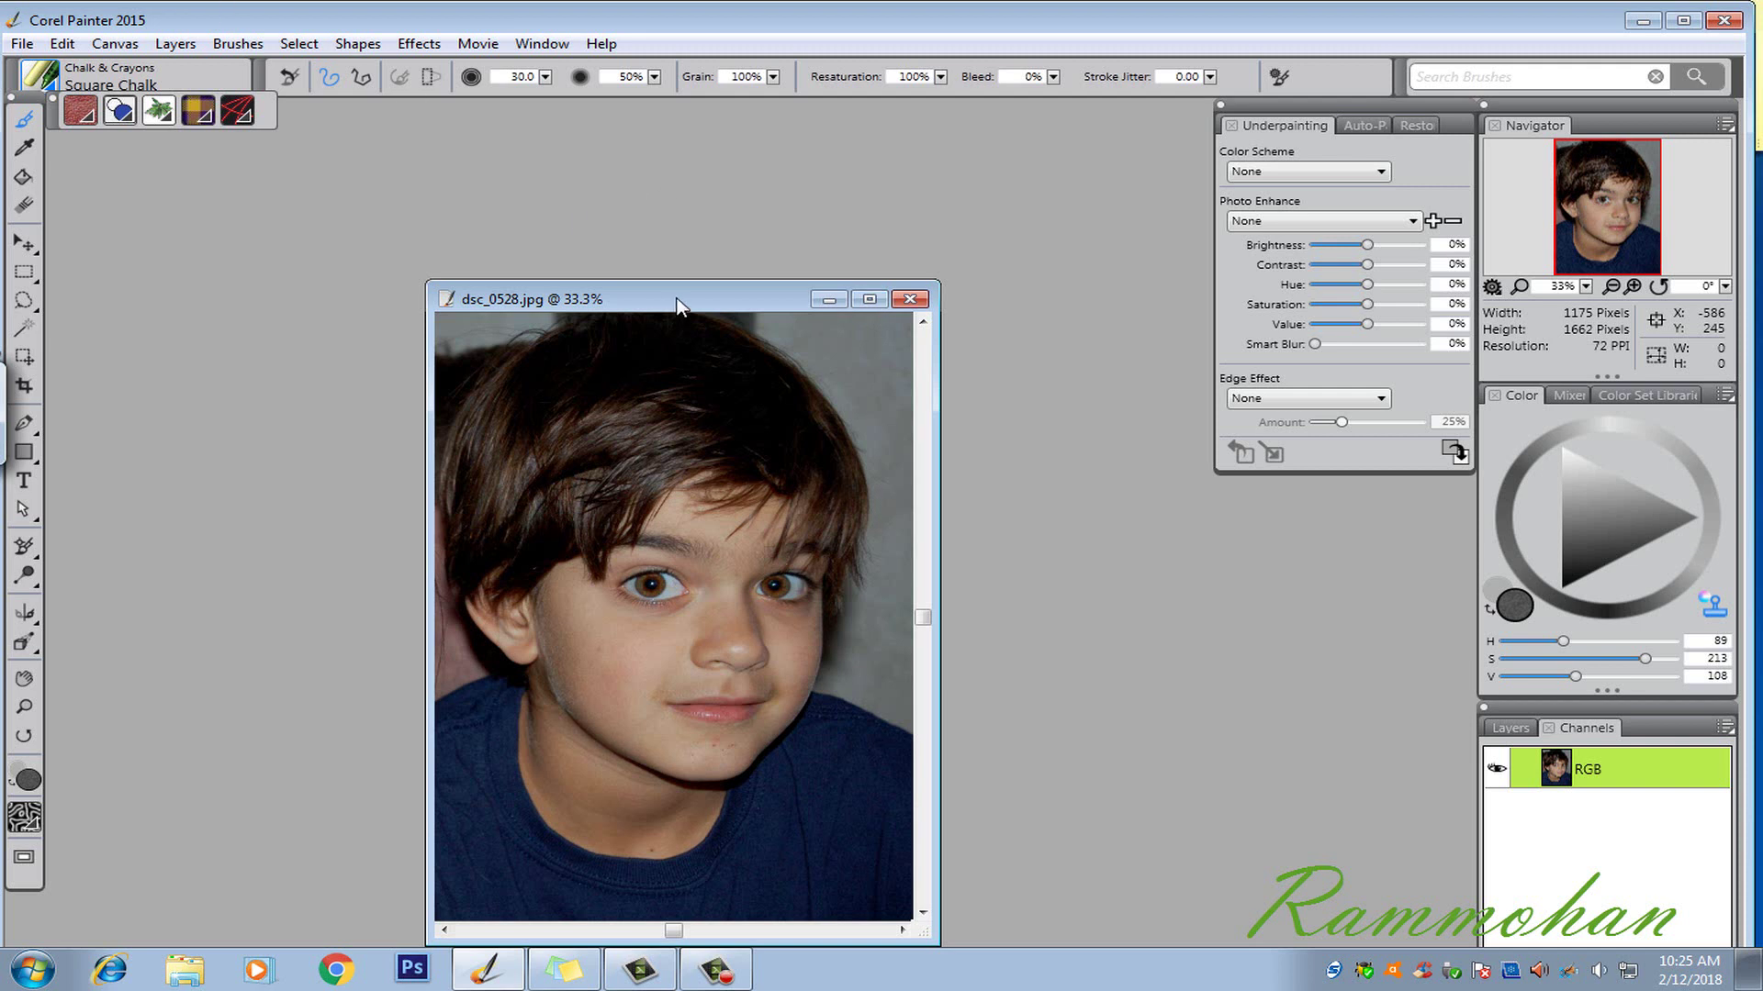
Step: Set the underpainting saturation to 16% and the smart blur to 23% for the portrait photo
drag(680, 306, 653, 193)
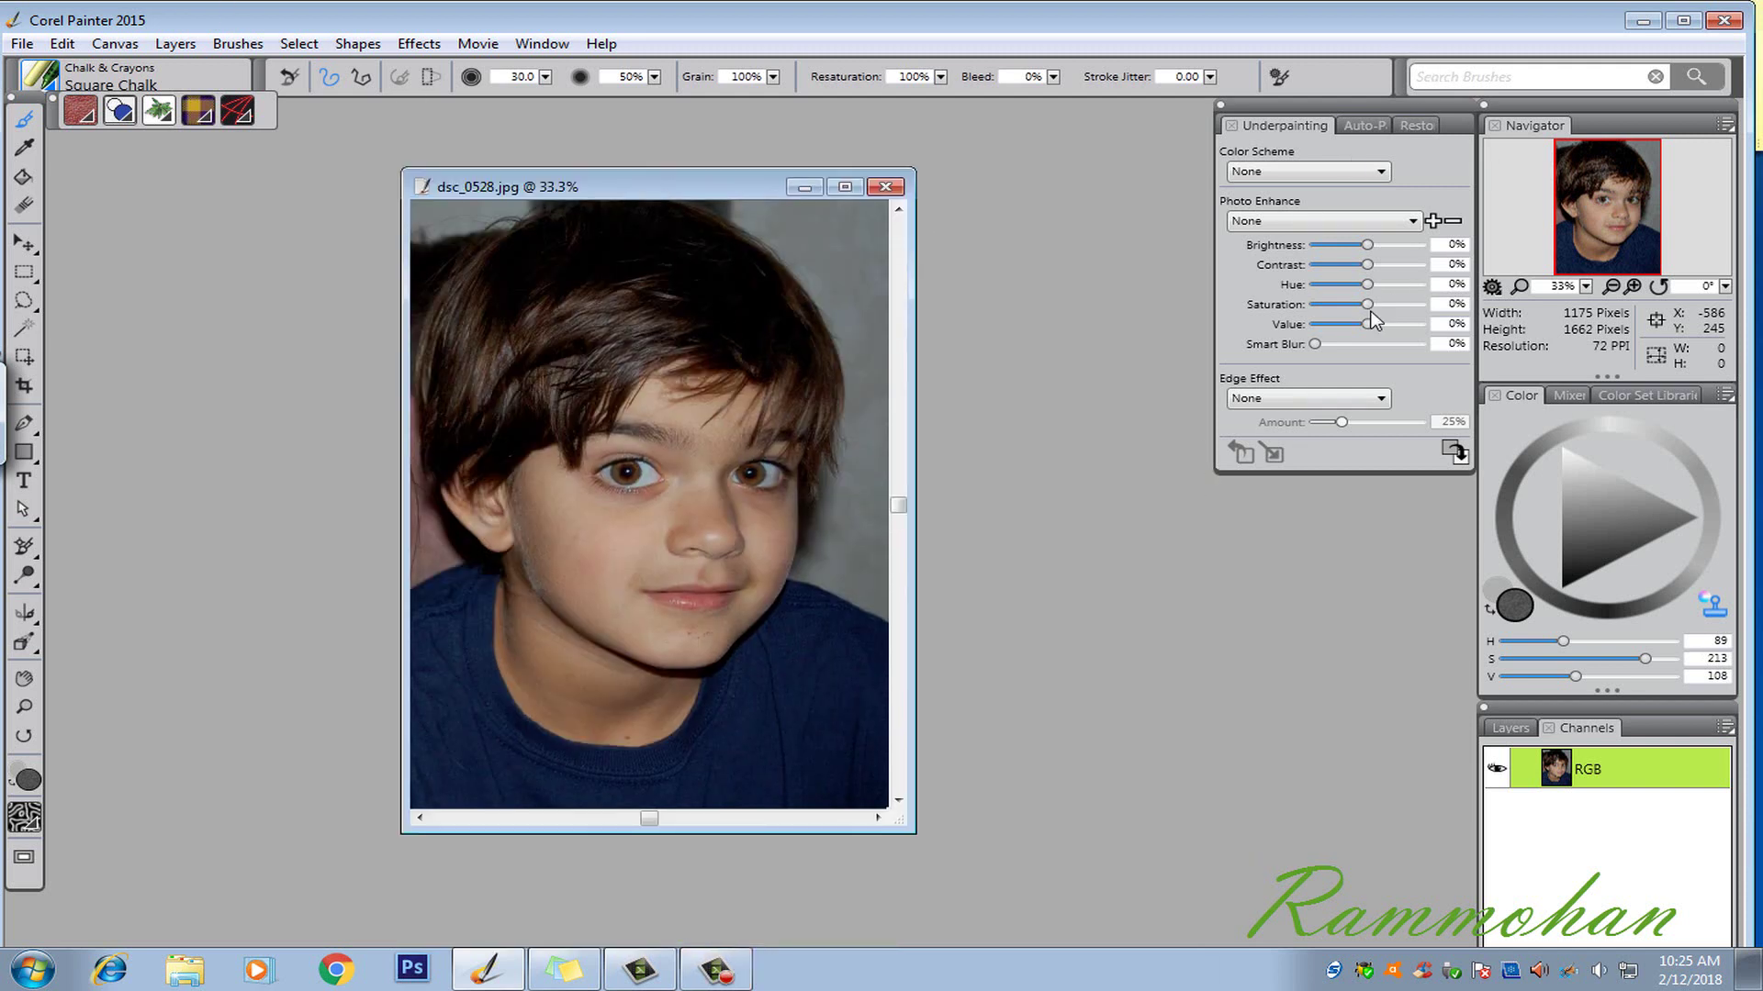
drag(1366, 305, 1344, 345)
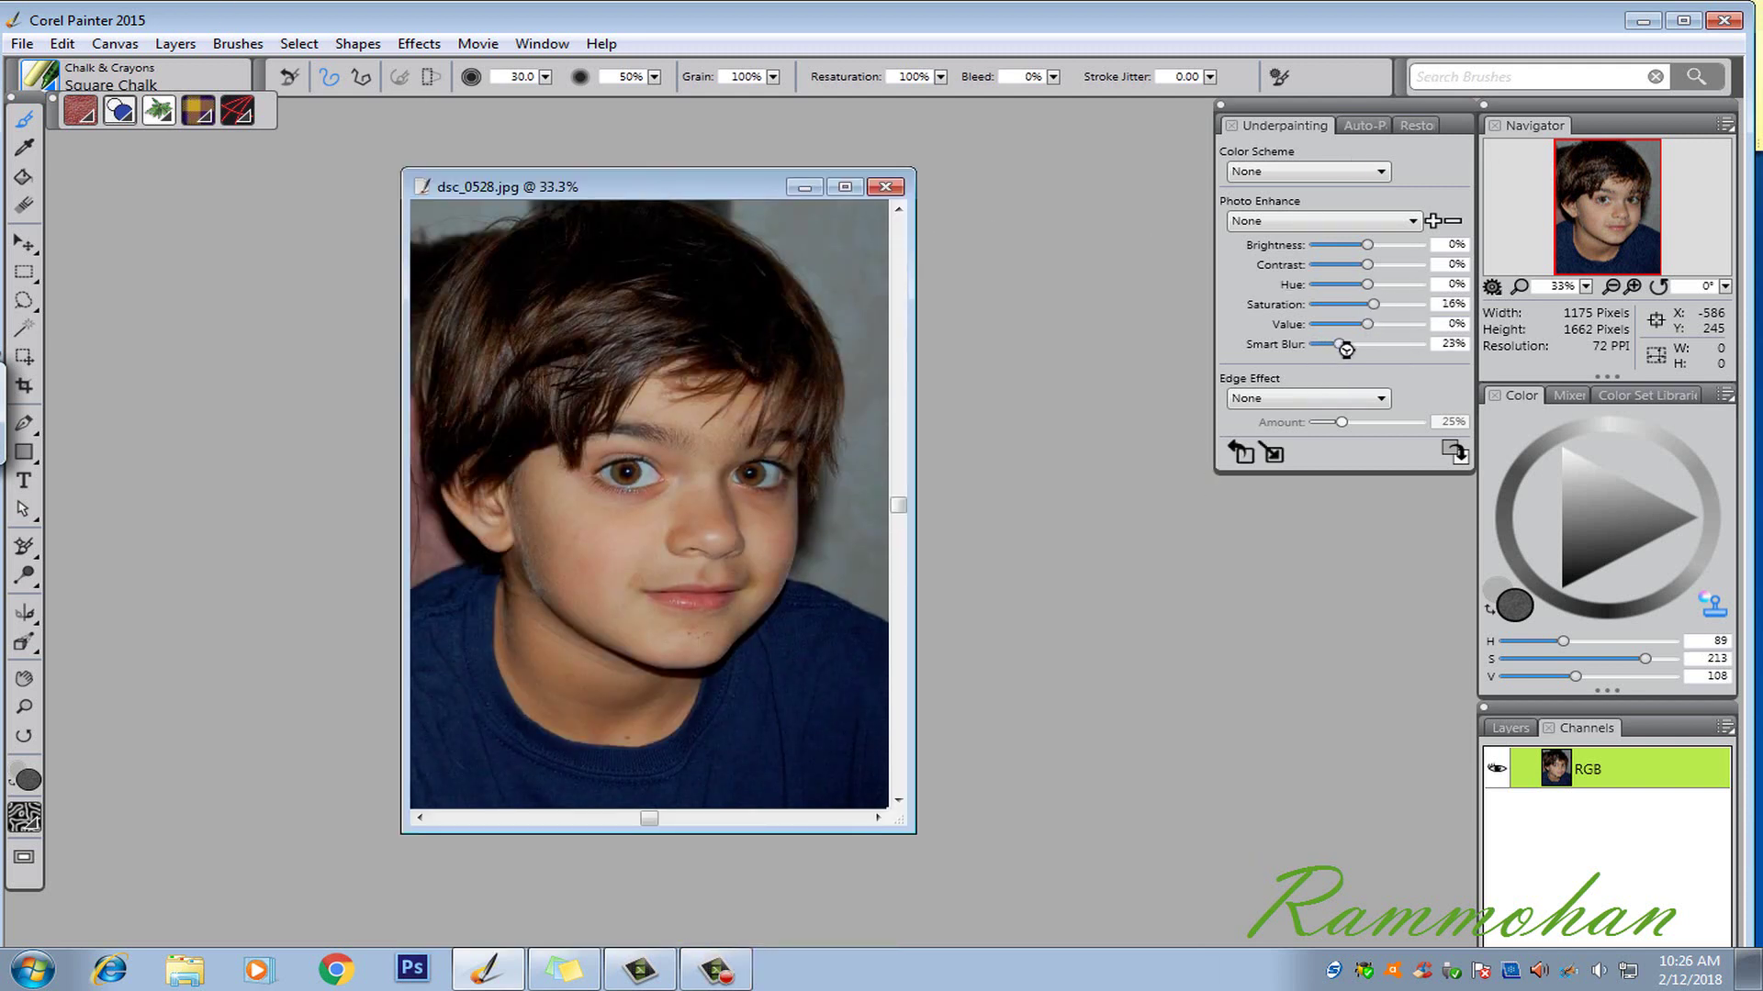
Step: Create a quick clone of the adjusted photo and close the original without saving its changes
click(22, 46)
click(141, 224)
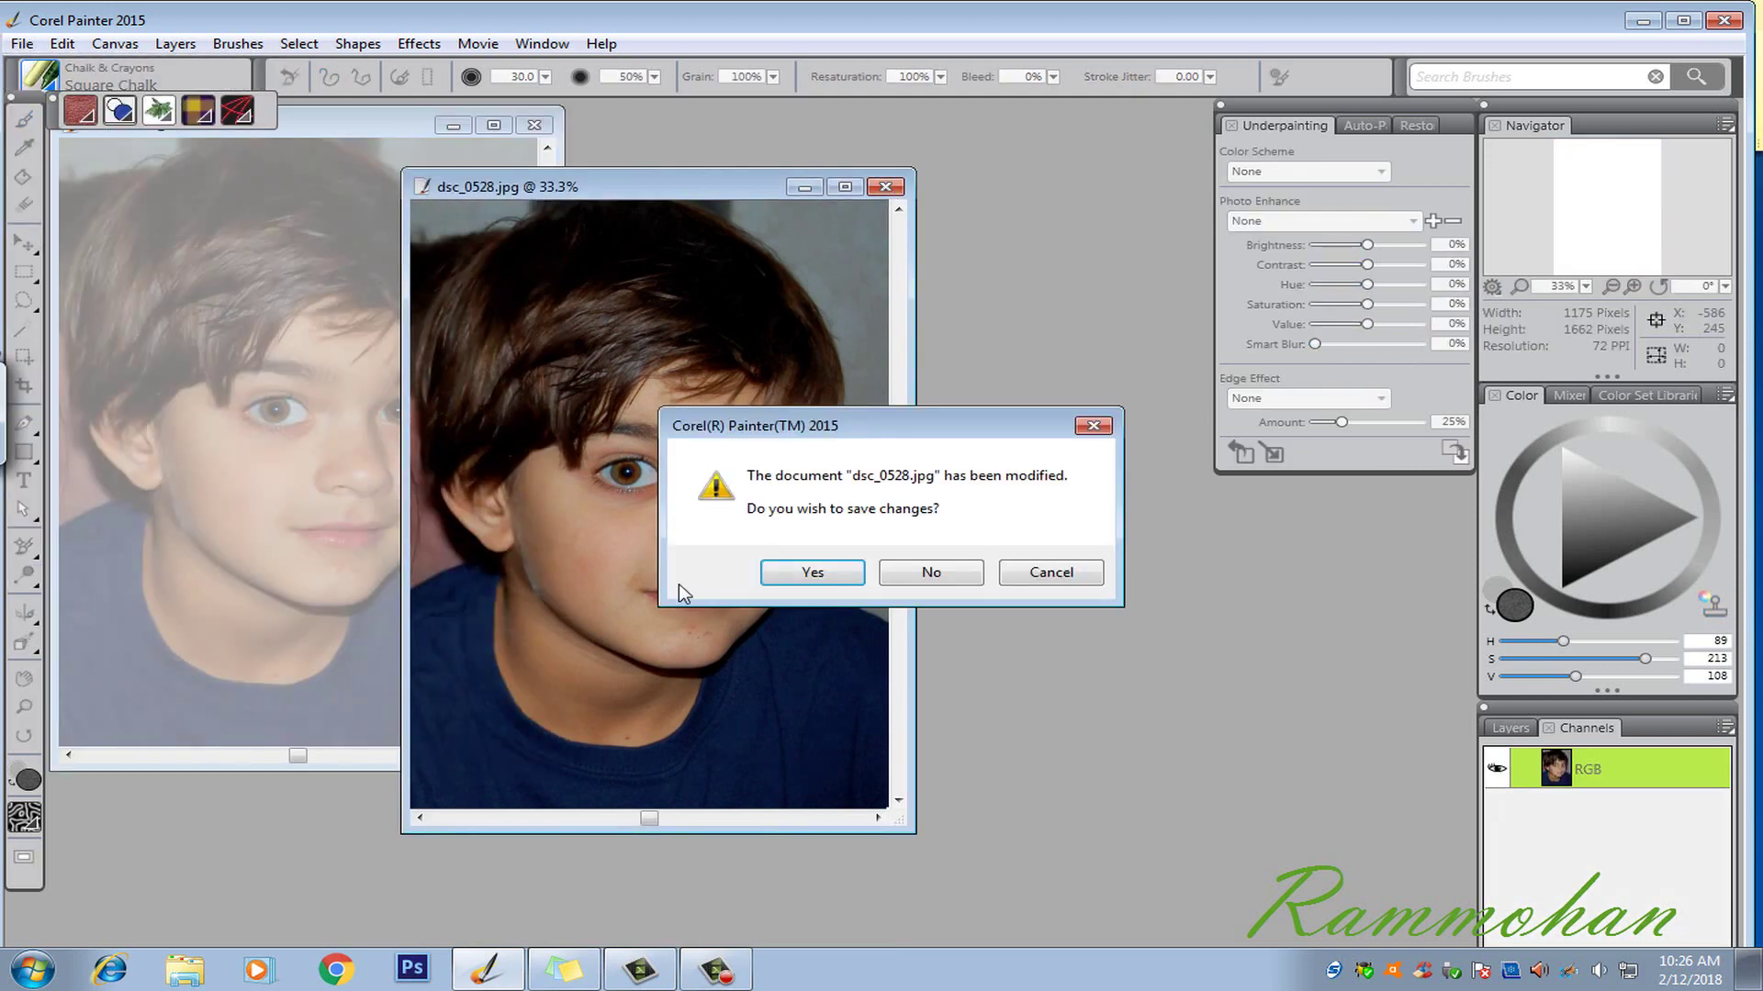
click(945, 572)
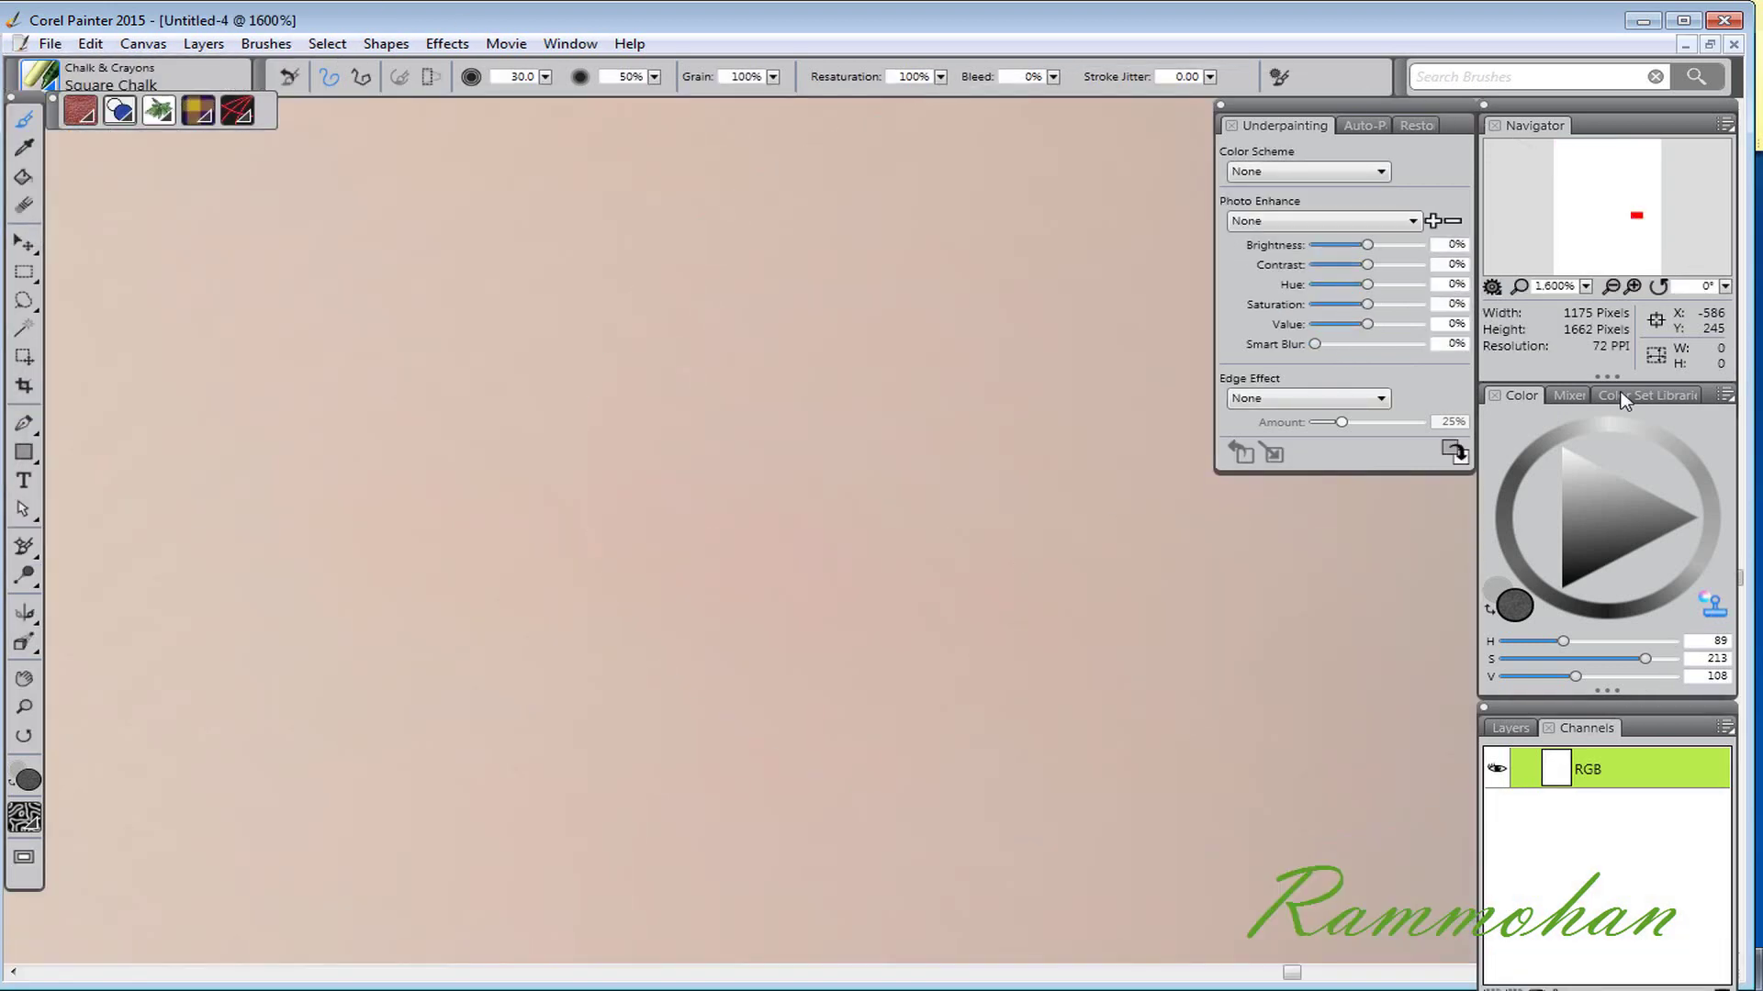
Step: Choose the Square Chalk brush and paint a vertical cloned stroke in the grey background beside the hair
click(1613, 287)
click(1614, 286)
click(1614, 286)
click(1614, 286)
click(1614, 287)
click(1614, 286)
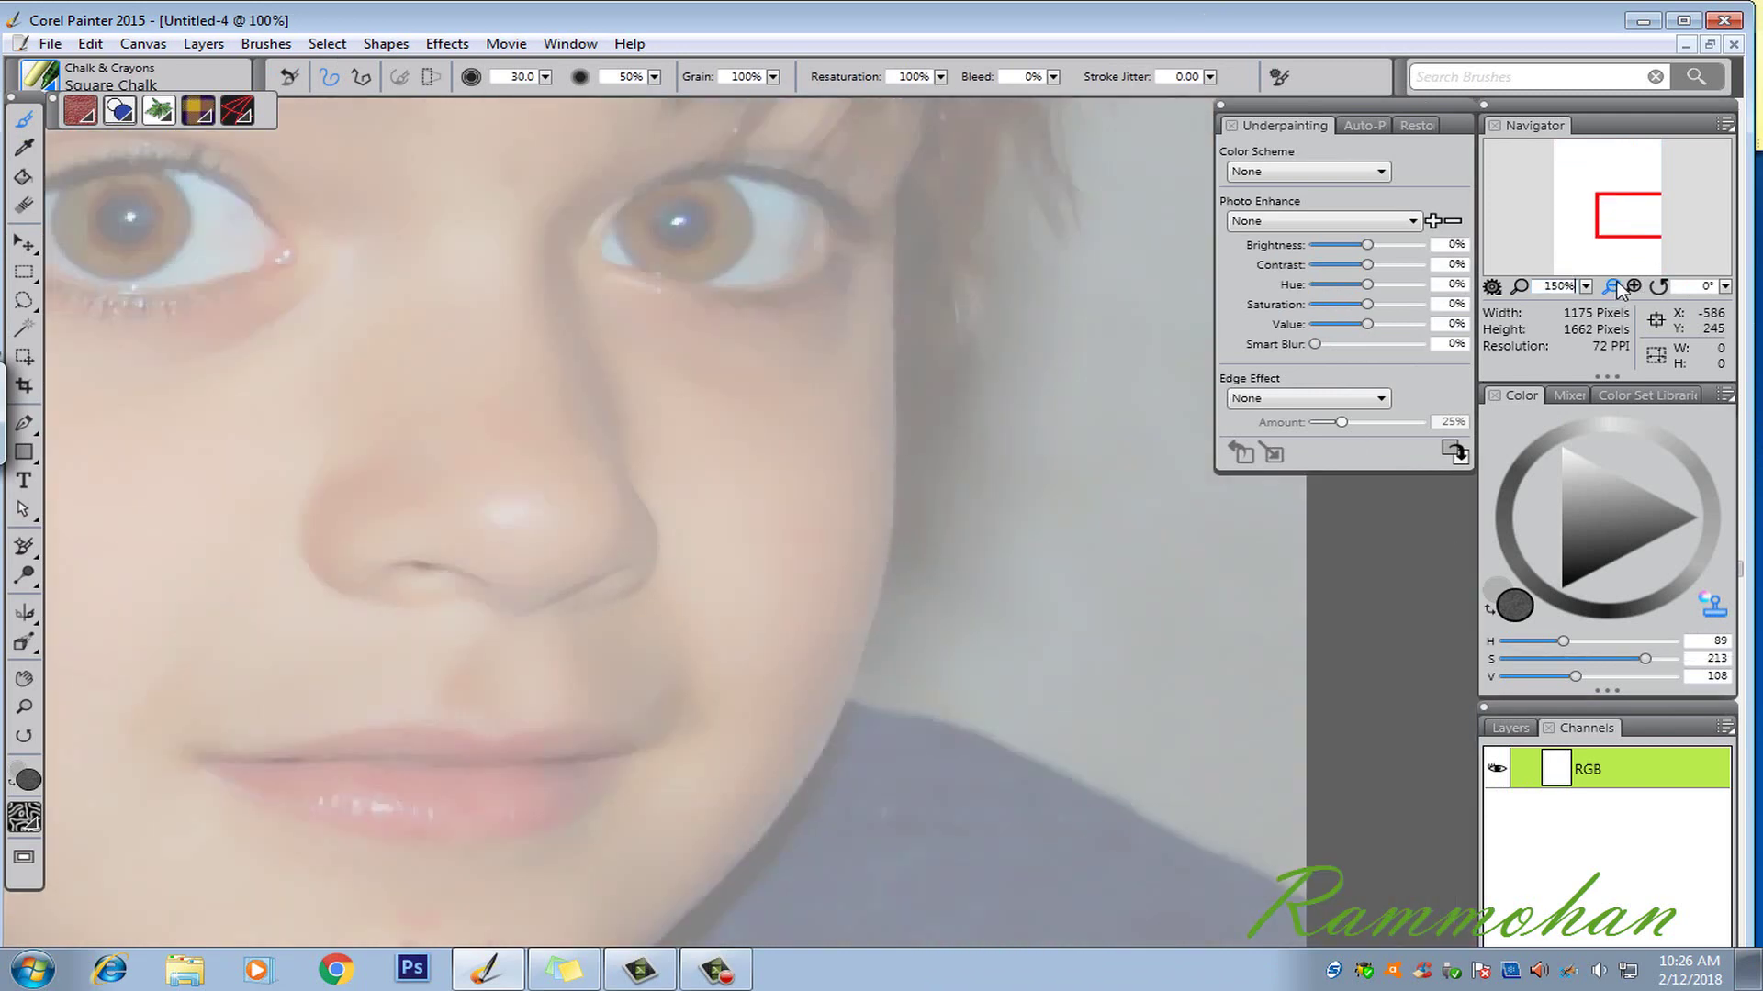
click(1611, 286)
click(1611, 286)
click(1611, 286)
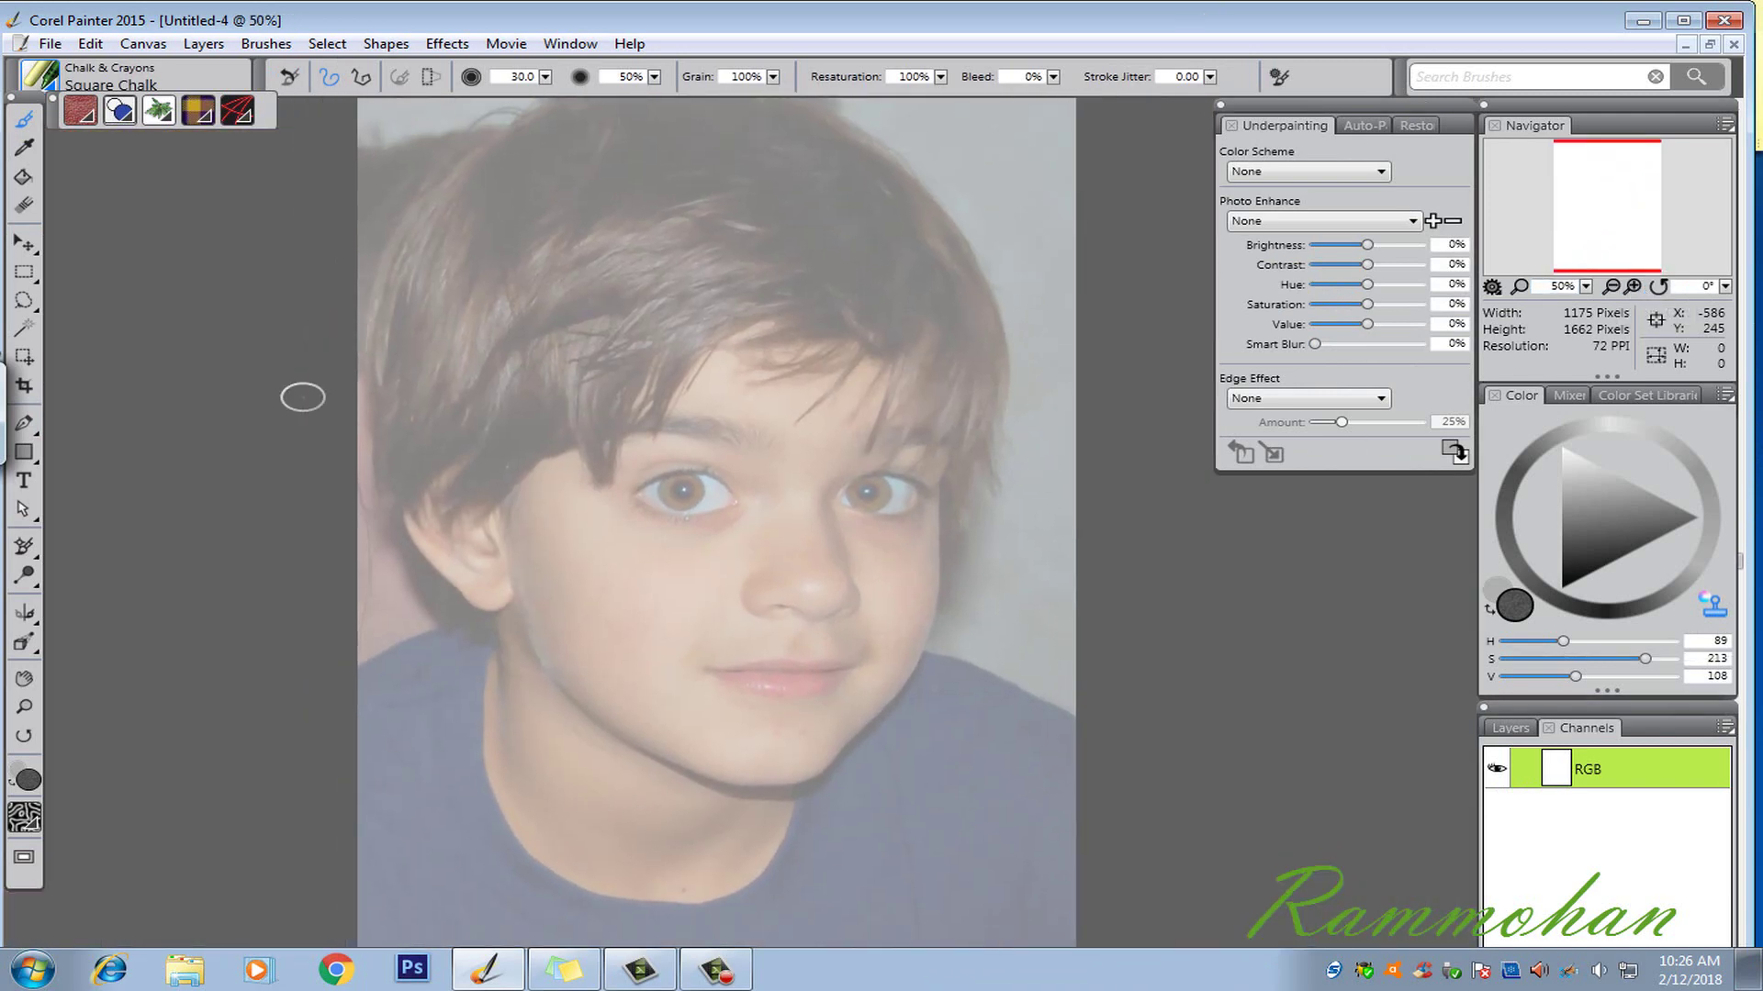
click(39, 81)
click(394, 216)
mouse_move(1034, 240)
mouse_down()
mouse_move(1048, 220)
mouse_move(1037, 556)
mouse_up()
Step: Test brush grain values of 6% and 30% with cloned strokes over the background beside the face
text(6)
key(Return)
drag(654, 76, 692, 109)
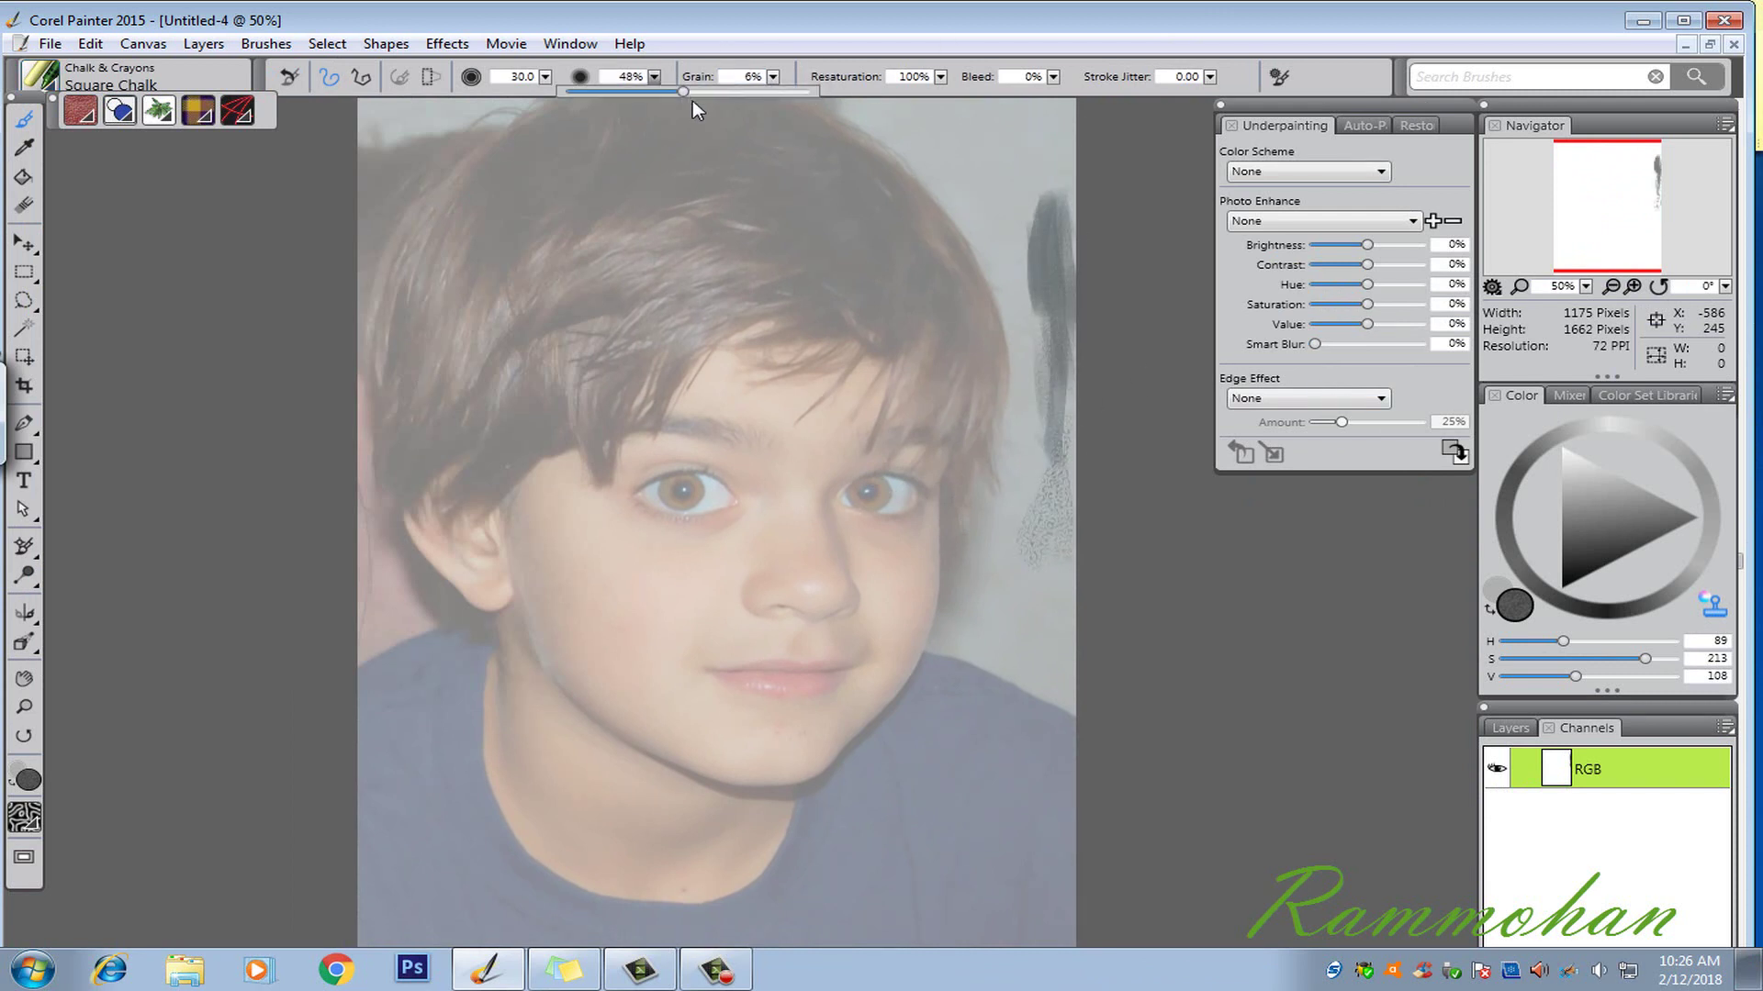
click(770, 77)
text(30)
key(Return)
mouse_move(1040, 477)
mouse_down()
mouse_move(1028, 550)
mouse_move(1067, 552)
mouse_move(969, 579)
mouse_up()
Step: Paint the background and hair edge at 100% grain, and hair strands over the brow at 45% grain
drag(773, 77, 837, 105)
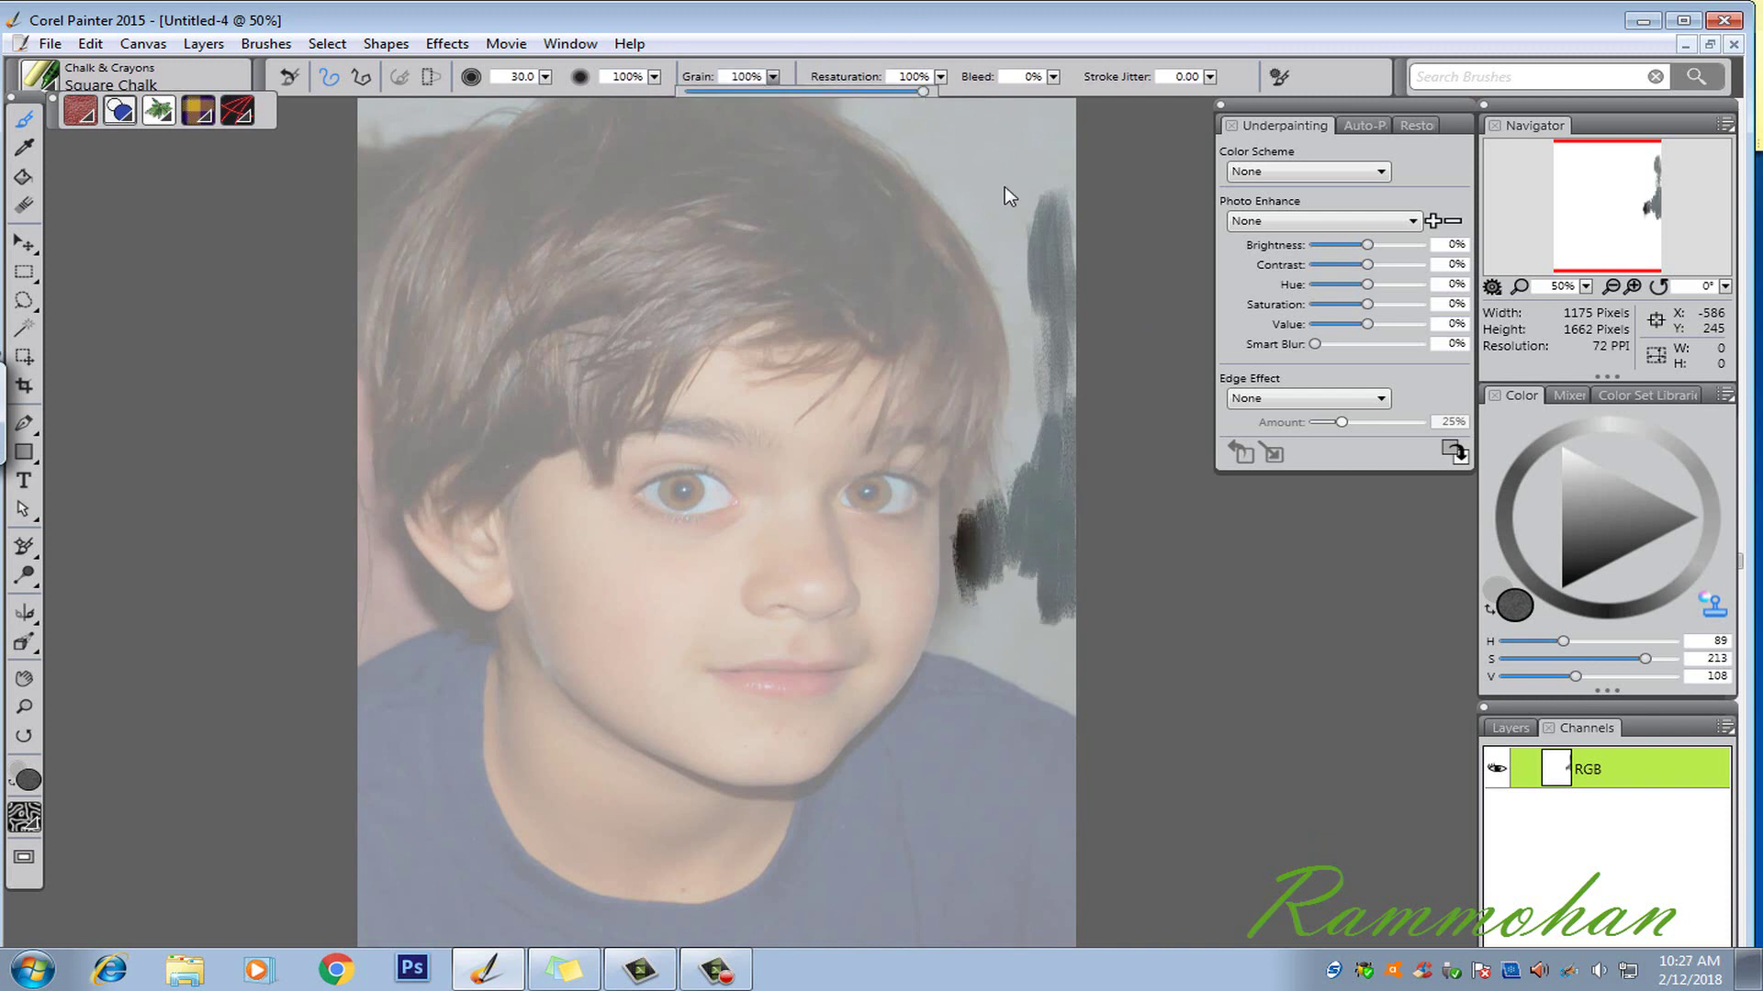
mouse_move(997, 261)
mouse_down()
mouse_move(1038, 303)
mouse_move(1057, 388)
mouse_move(1016, 422)
mouse_move(976, 366)
mouse_move(978, 424)
mouse_move(971, 358)
mouse_up()
click(774, 77)
drag(926, 91, 796, 93)
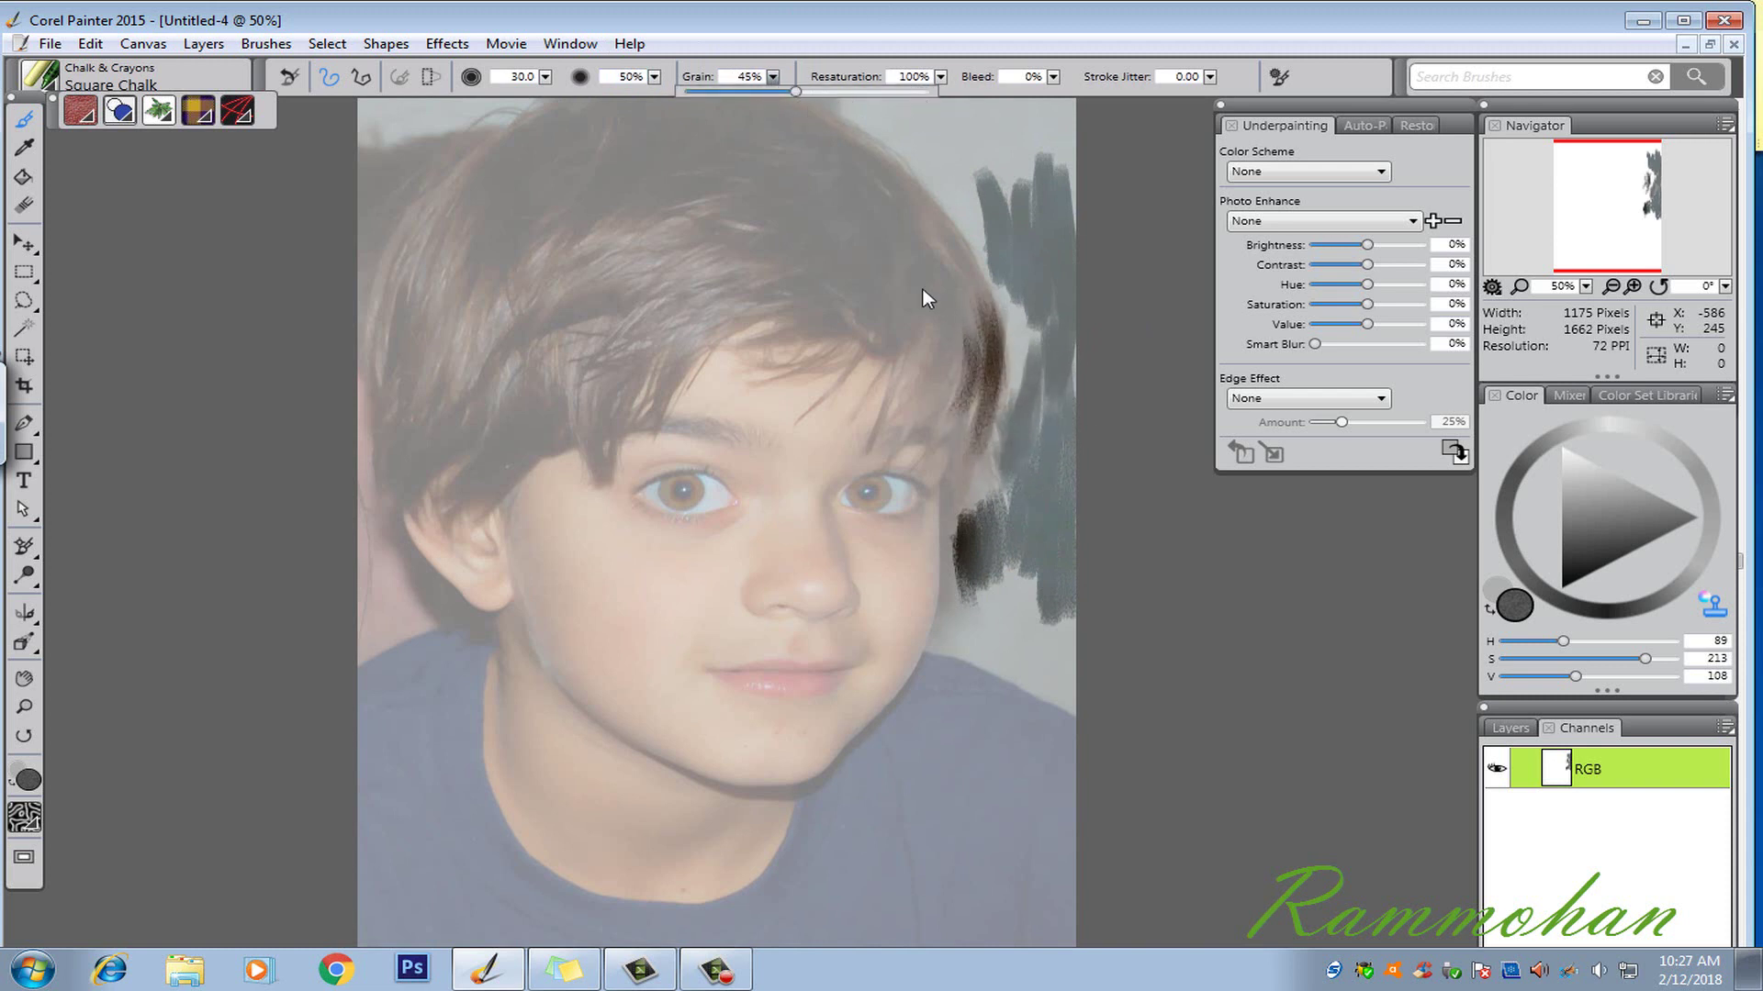
mouse_move(923, 407)
mouse_down()
mouse_move(931, 302)
mouse_move(904, 387)
mouse_up()
Step: Set the grain to 100% and resaturation to 31%, and paint the fringe across the forehead
click(772, 77)
drag(796, 92, 1101, 100)
click(941, 78)
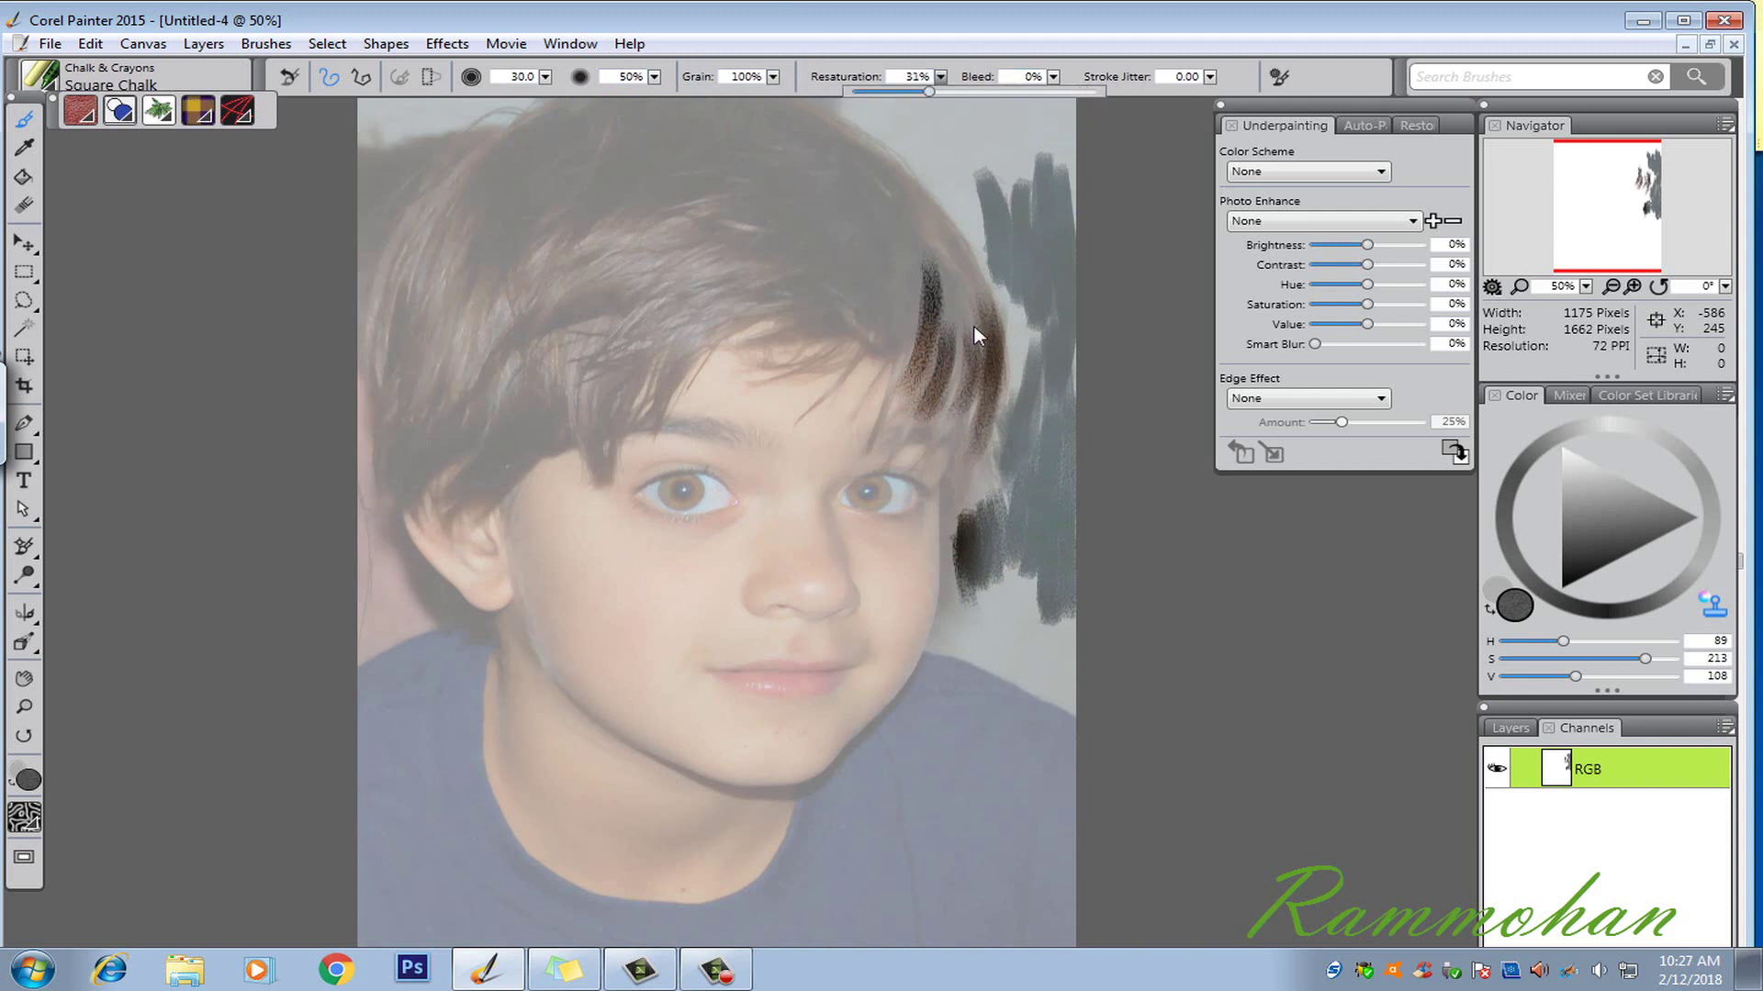
mouse_move(897, 299)
mouse_down()
mouse_move(908, 355)
mouse_move(929, 271)
mouse_move(970, 285)
mouse_move(958, 336)
mouse_up()
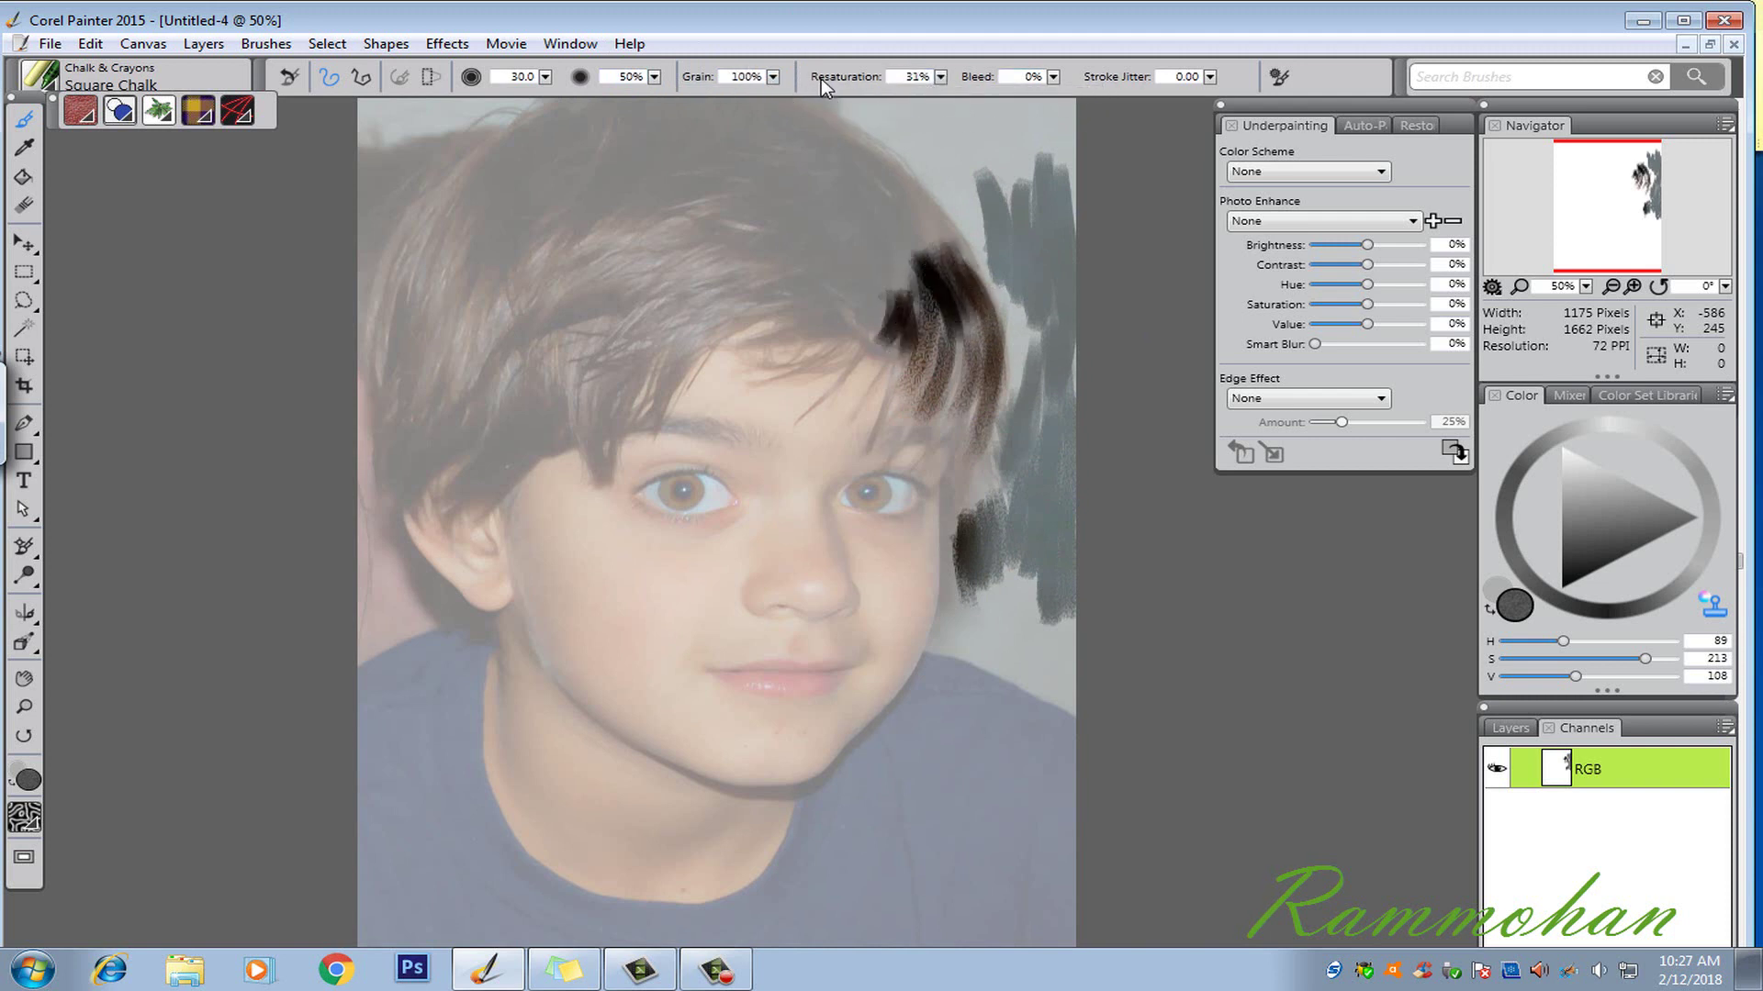
mouse_move(657, 377)
mouse_down()
mouse_move(714, 314)
mouse_move(656, 345)
mouse_move(811, 290)
mouse_move(677, 307)
mouse_move(600, 454)
mouse_move(643, 356)
mouse_move(583, 393)
mouse_move(592, 368)
mouse_move(596, 389)
mouse_move(679, 270)
mouse_move(619, 334)
mouse_move(680, 301)
mouse_move(818, 283)
mouse_move(820, 317)
mouse_move(892, 311)
mouse_move(829, 356)
mouse_move(856, 326)
mouse_move(706, 367)
mouse_move(717, 353)
mouse_move(707, 399)
mouse_move(717, 374)
mouse_move(682, 399)
mouse_move(652, 383)
mouse_move(816, 343)
mouse_move(731, 345)
mouse_move(702, 409)
mouse_move(688, 397)
mouse_move(669, 421)
mouse_move(707, 391)
mouse_move(756, 401)
mouse_move(827, 372)
mouse_move(805, 366)
mouse_move(853, 327)
mouse_move(830, 310)
mouse_move(837, 288)
mouse_move(873, 280)
mouse_move(895, 347)
mouse_up()
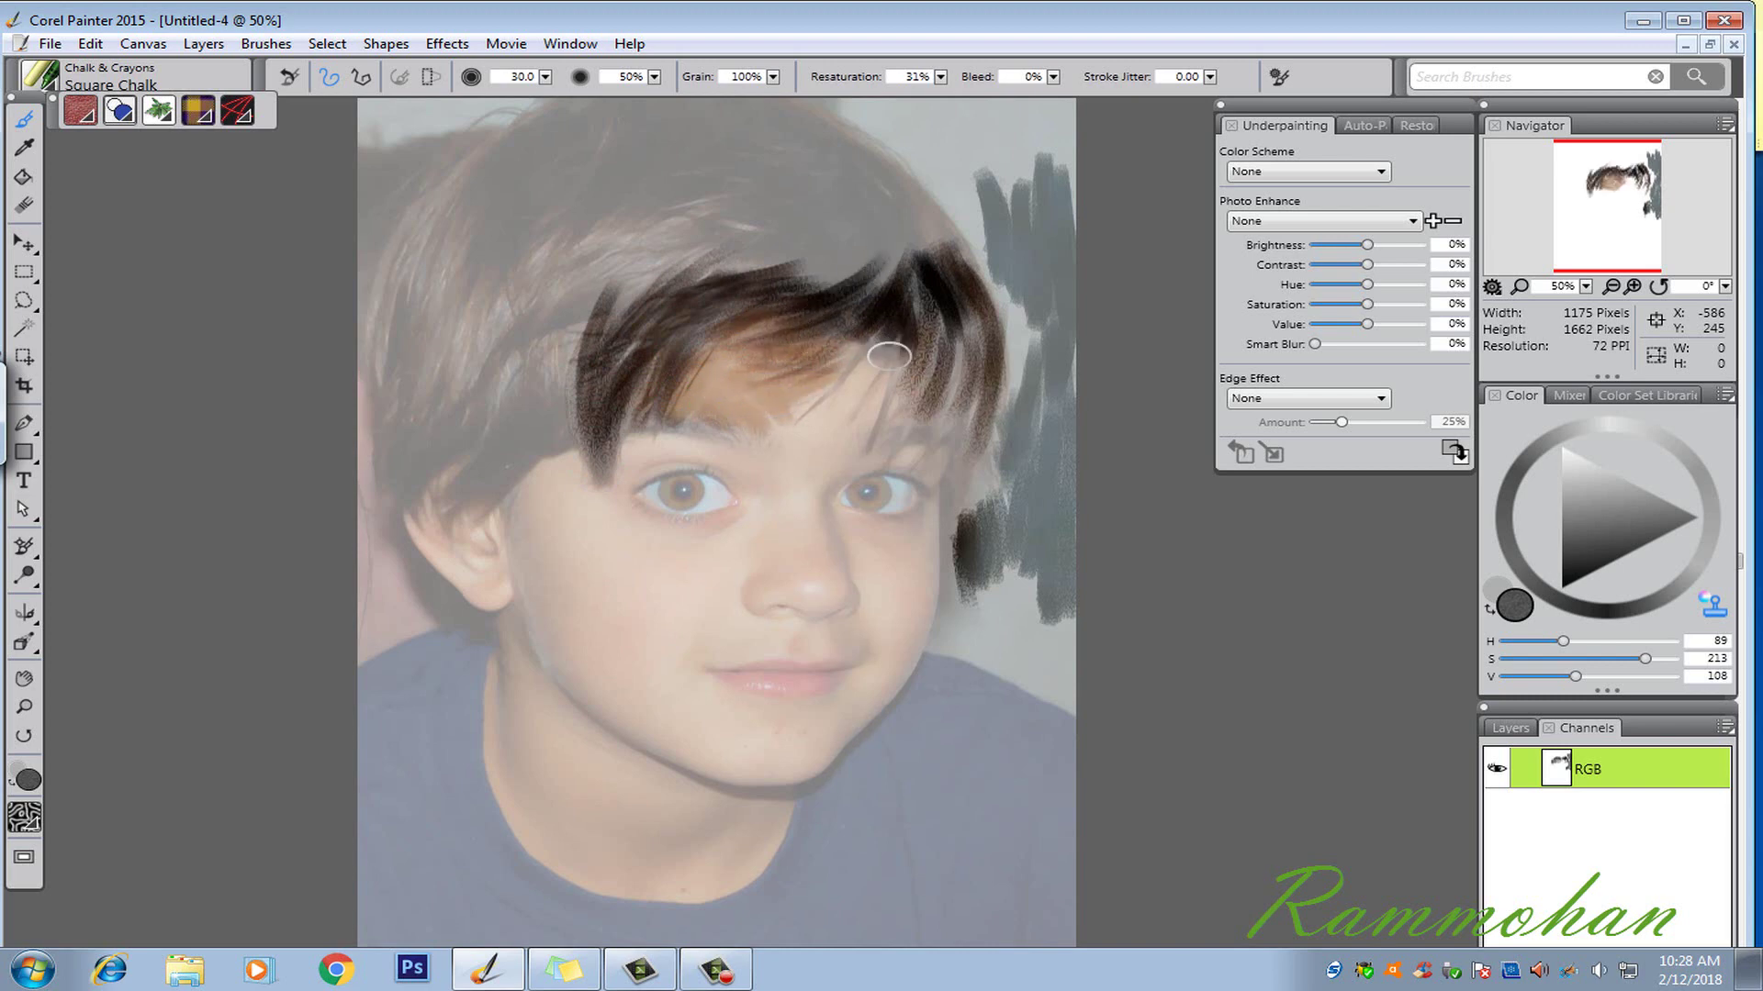
Step: Check the strokes without tracing paper, and paint the forehead skin and the hair above the fringe
key(ctrl+t)
key(ctrl+t)
mouse_move(727, 342)
mouse_down()
mouse_move(739, 410)
mouse_move(824, 373)
mouse_move(811, 360)
mouse_move(807, 399)
mouse_move(780, 411)
mouse_move(714, 387)
mouse_move(801, 420)
mouse_move(849, 392)
mouse_move(861, 413)
mouse_move(895, 361)
mouse_move(860, 354)
mouse_move(806, 440)
mouse_move(925, 412)
mouse_move(769, 373)
mouse_move(768, 353)
mouse_move(790, 353)
mouse_move(778, 325)
mouse_move(842, 345)
mouse_move(916, 273)
mouse_move(906, 435)
mouse_move(989, 359)
mouse_move(950, 501)
mouse_move(942, 406)
mouse_move(963, 380)
mouse_move(937, 421)
mouse_move(929, 312)
mouse_move(951, 348)
mouse_move(976, 329)
mouse_move(945, 389)
mouse_up()
mouse_move(610, 335)
mouse_down()
mouse_move(609, 426)
mouse_move(725, 427)
mouse_move(679, 404)
mouse_move(488, 480)
mouse_move(617, 280)
mouse_move(547, 386)
mouse_move(747, 260)
mouse_move(642, 256)
mouse_move(539, 299)
mouse_move(697, 256)
mouse_move(867, 267)
mouse_move(873, 208)
mouse_up()
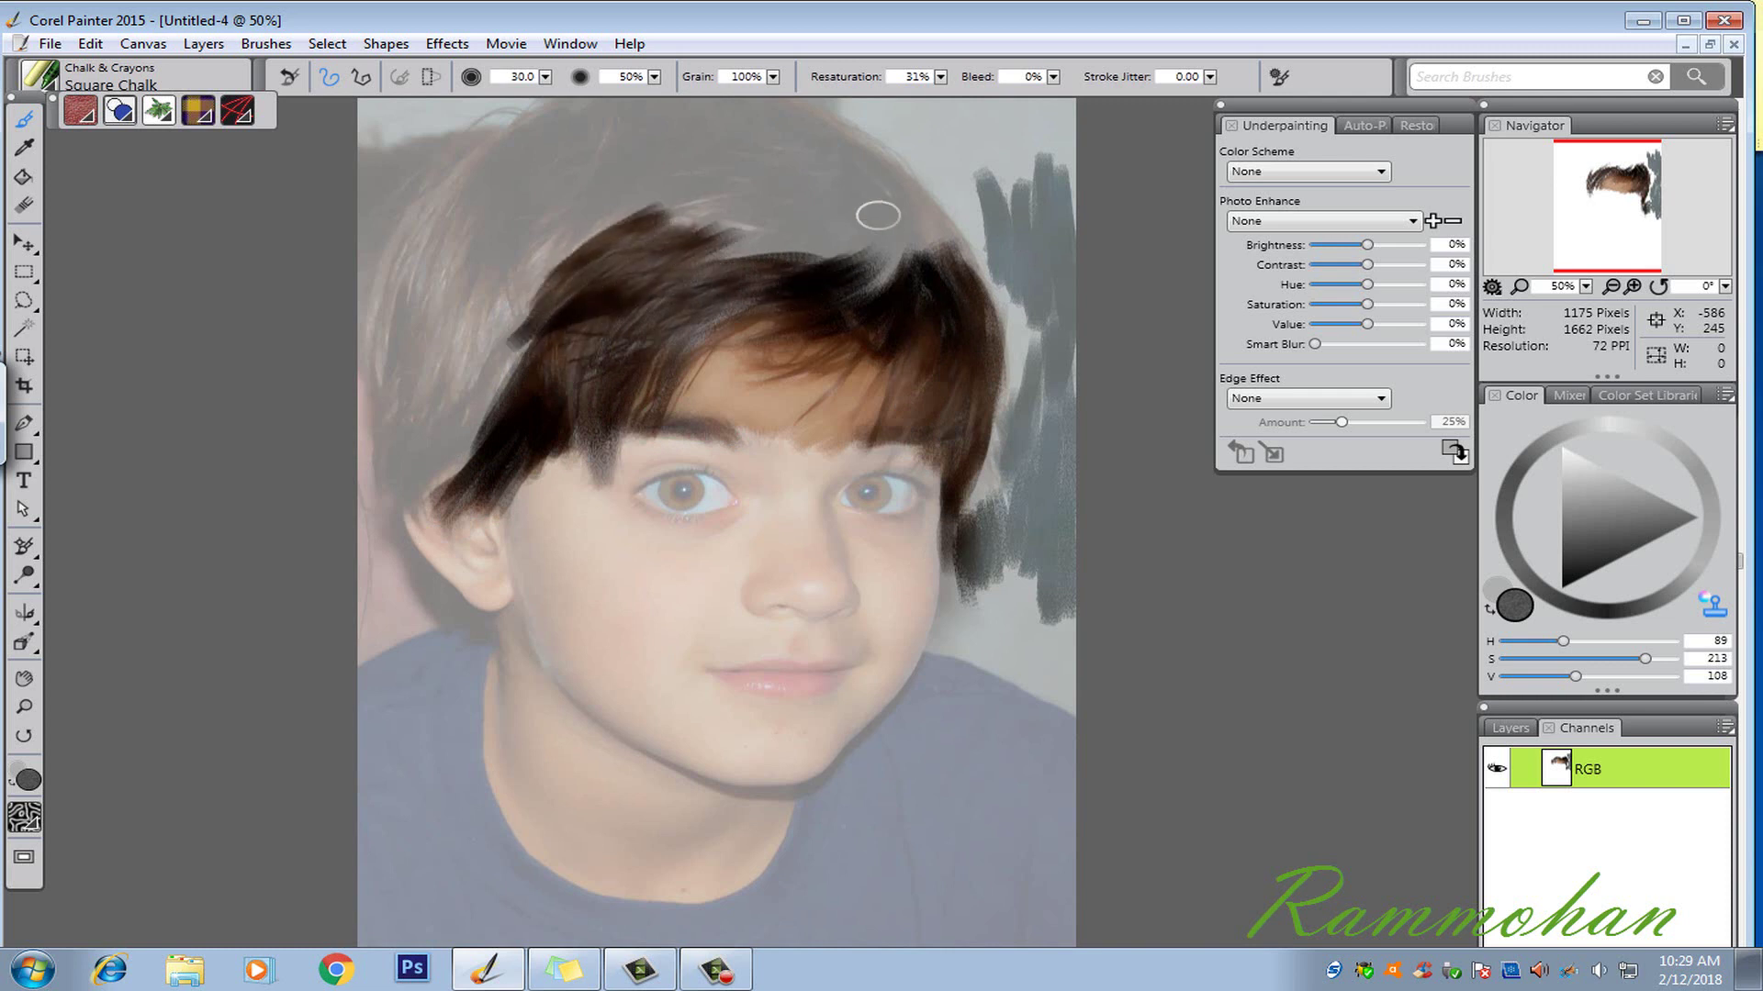
Step: Check the strokes without tracing paper, and paint the hair above and behind the ear with the reddish background
key(ctrl+t)
key(ctrl+t)
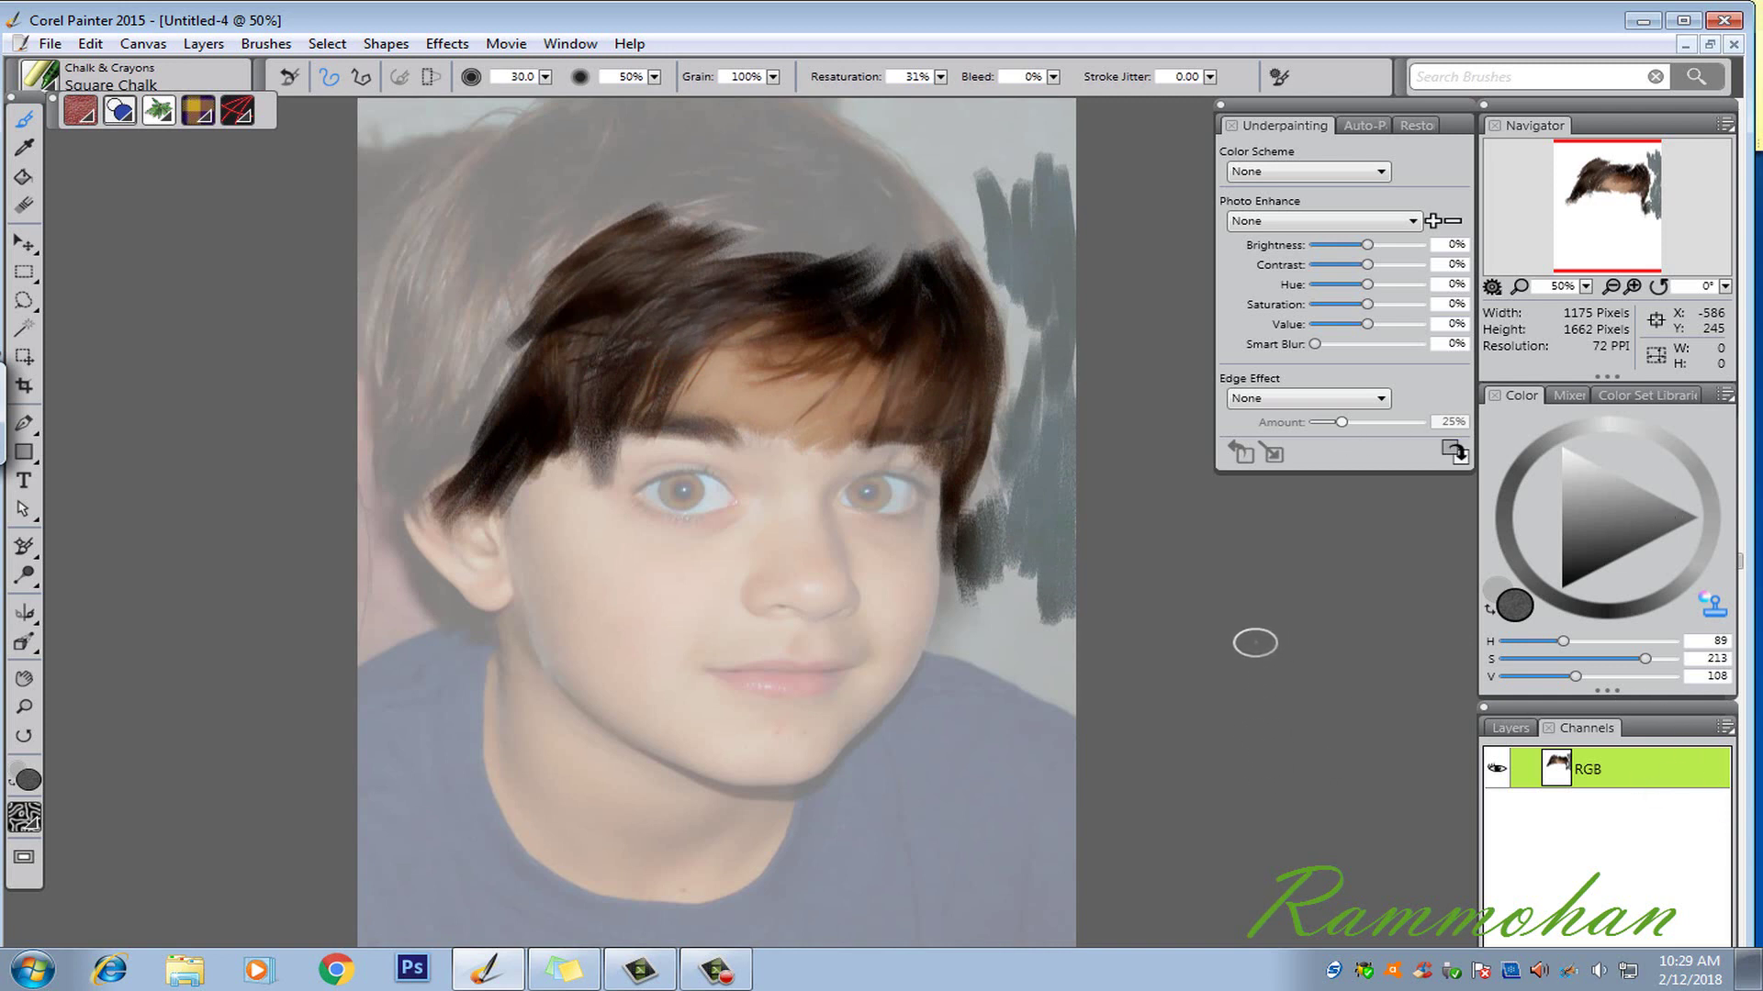
mouse_move(502, 423)
mouse_down()
mouse_move(394, 469)
mouse_move(355, 602)
mouse_move(386, 582)
mouse_move(367, 642)
mouse_move(395, 525)
mouse_move(457, 610)
mouse_move(441, 602)
mouse_move(476, 618)
mouse_move(346, 500)
mouse_move(389, 515)
mouse_move(504, 342)
mouse_move(355, 374)
mouse_move(366, 642)
mouse_up()
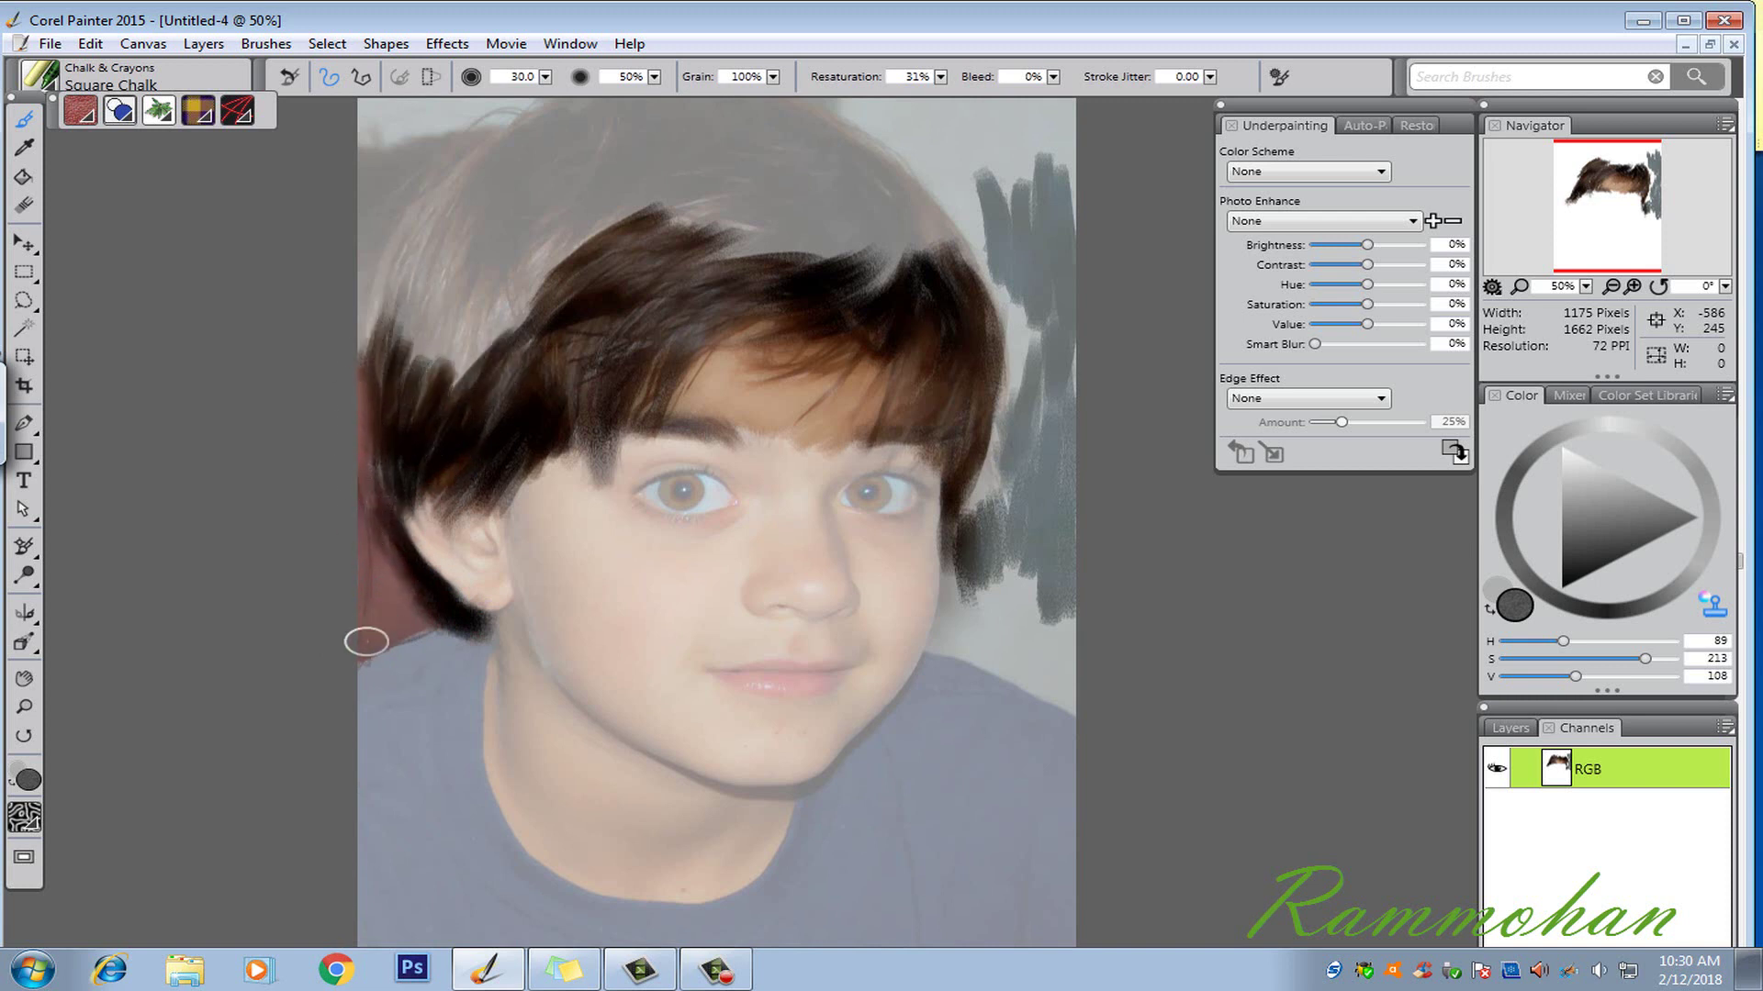
mouse_move(361, 491)
mouse_down()
mouse_move(381, 453)
mouse_move(424, 493)
mouse_move(452, 470)
mouse_move(496, 487)
mouse_move(514, 388)
mouse_move(500, 345)
mouse_move(451, 343)
mouse_move(377, 407)
mouse_move(654, 150)
mouse_move(400, 256)
mouse_move(388, 350)
mouse_move(375, 211)
mouse_move(362, 306)
mouse_move(373, 180)
mouse_move(393, 292)
mouse_move(371, 316)
mouse_move(392, 362)
mouse_move(441, 322)
mouse_move(403, 287)
mouse_move(383, 326)
mouse_move(383, 416)
mouse_move(423, 494)
mouse_up()
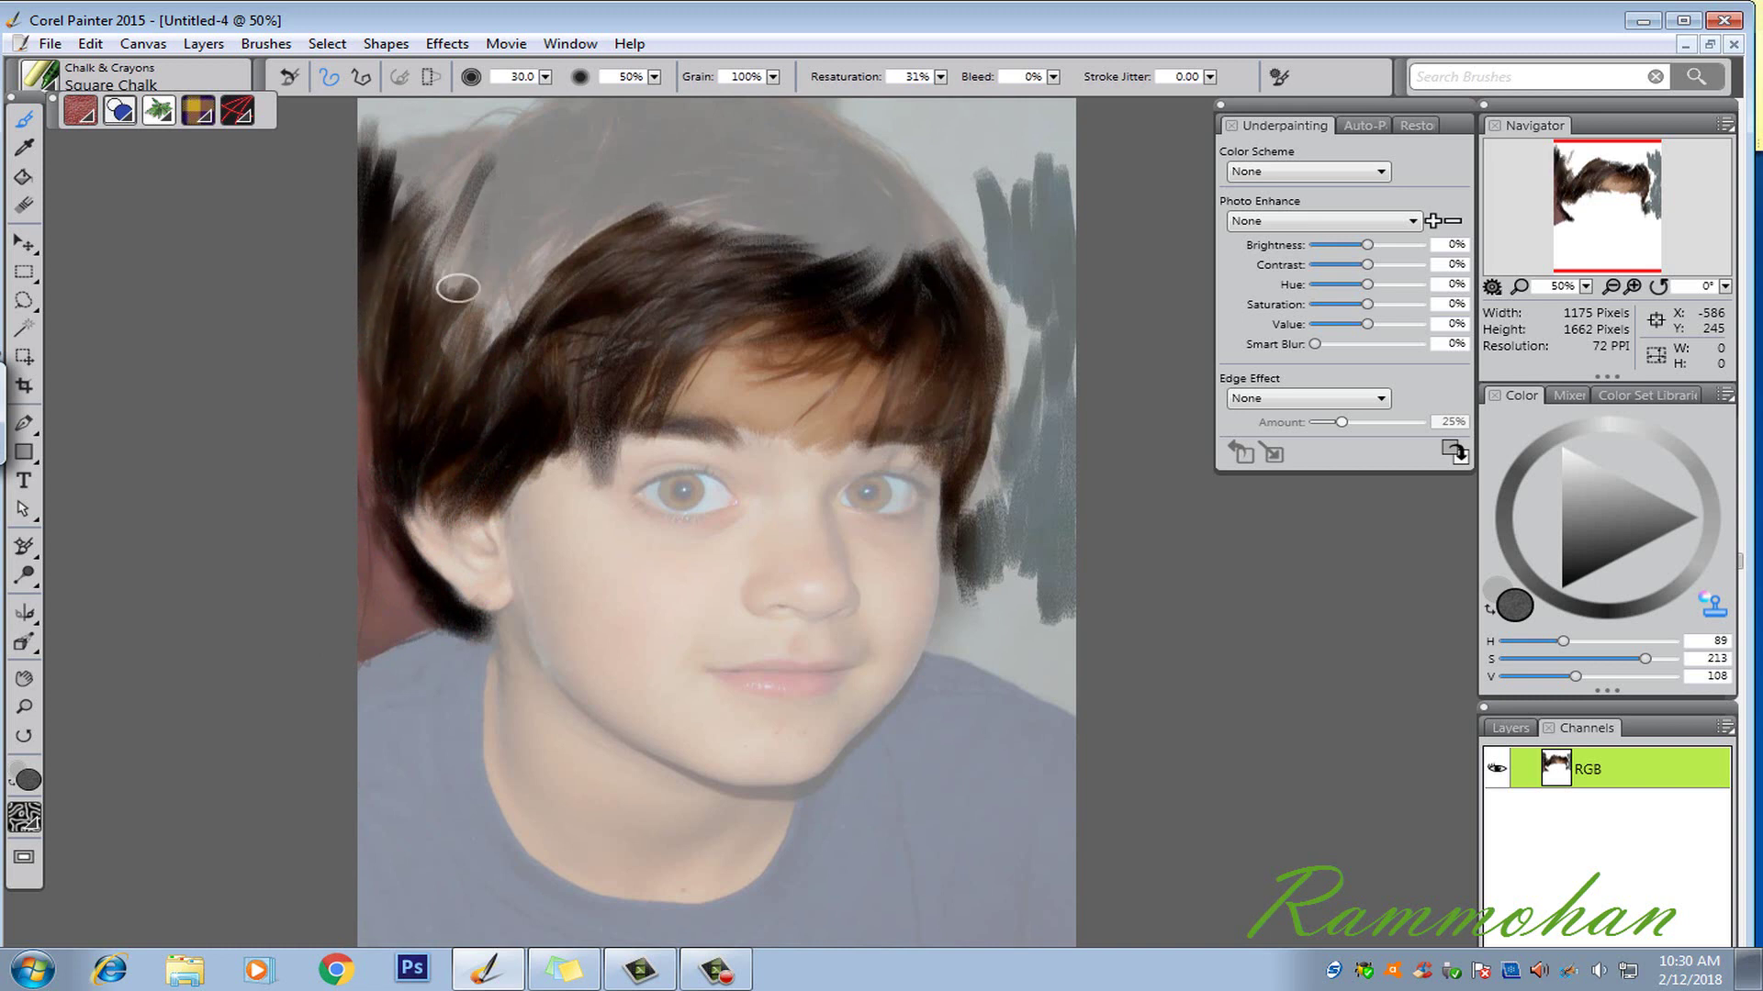
mouse_move(457, 284)
mouse_down()
mouse_move(476, 236)
mouse_move(511, 310)
mouse_move(488, 267)
mouse_move(536, 224)
mouse_up()
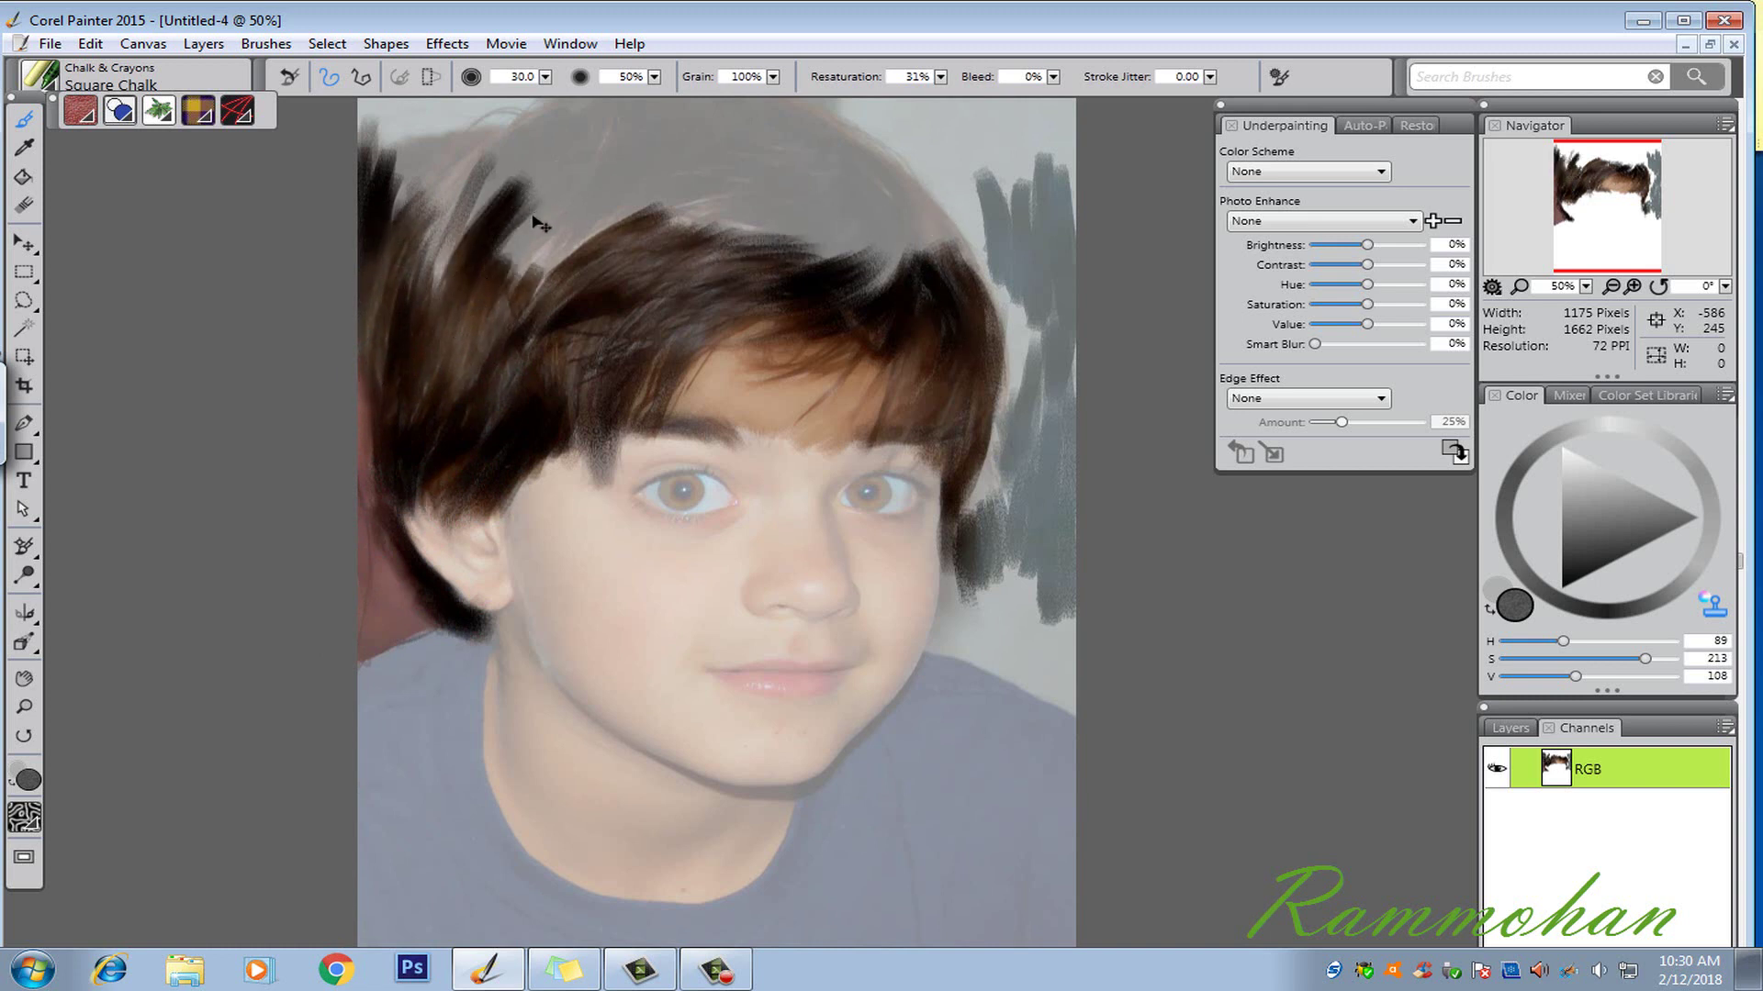
Step: Turn off tracing paper and blend the dark fringe strokes on the far side of the forehead
key(ctrl+t)
key(ctrl+t)
key(ctrl+t)
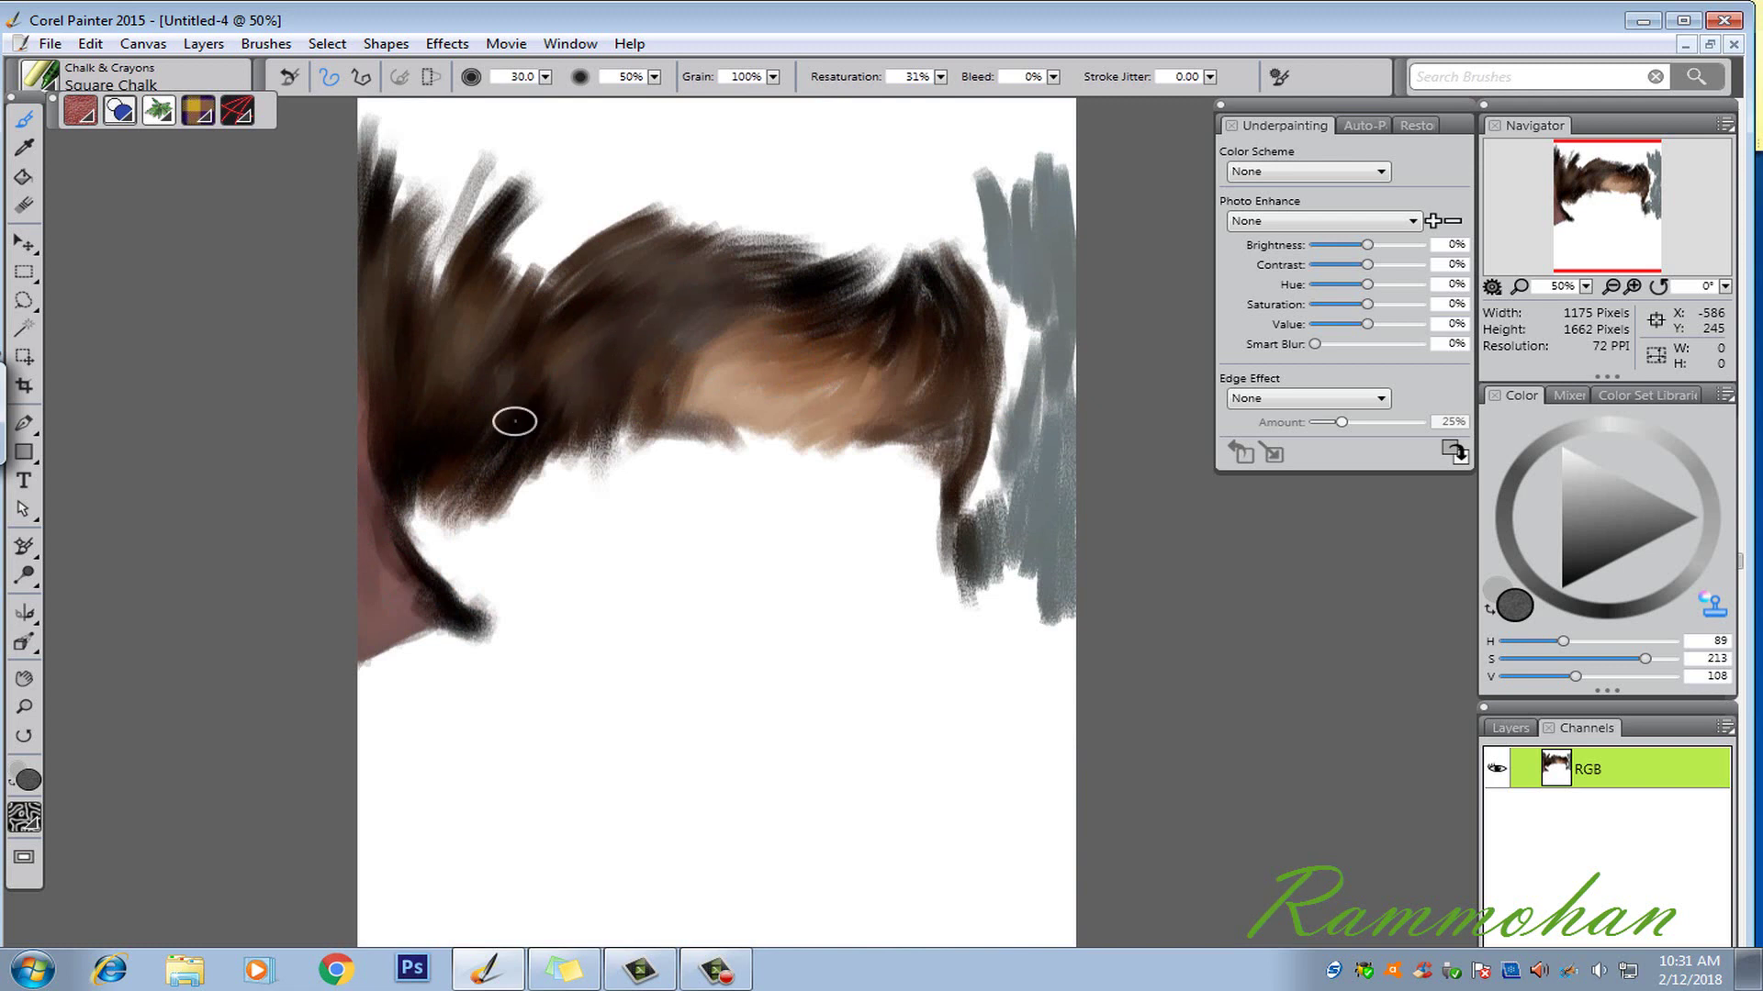
mouse_move(814, 298)
mouse_down()
mouse_move(915, 267)
mouse_move(968, 318)
mouse_move(950, 459)
mouse_up()
drag(846, 304, 894, 244)
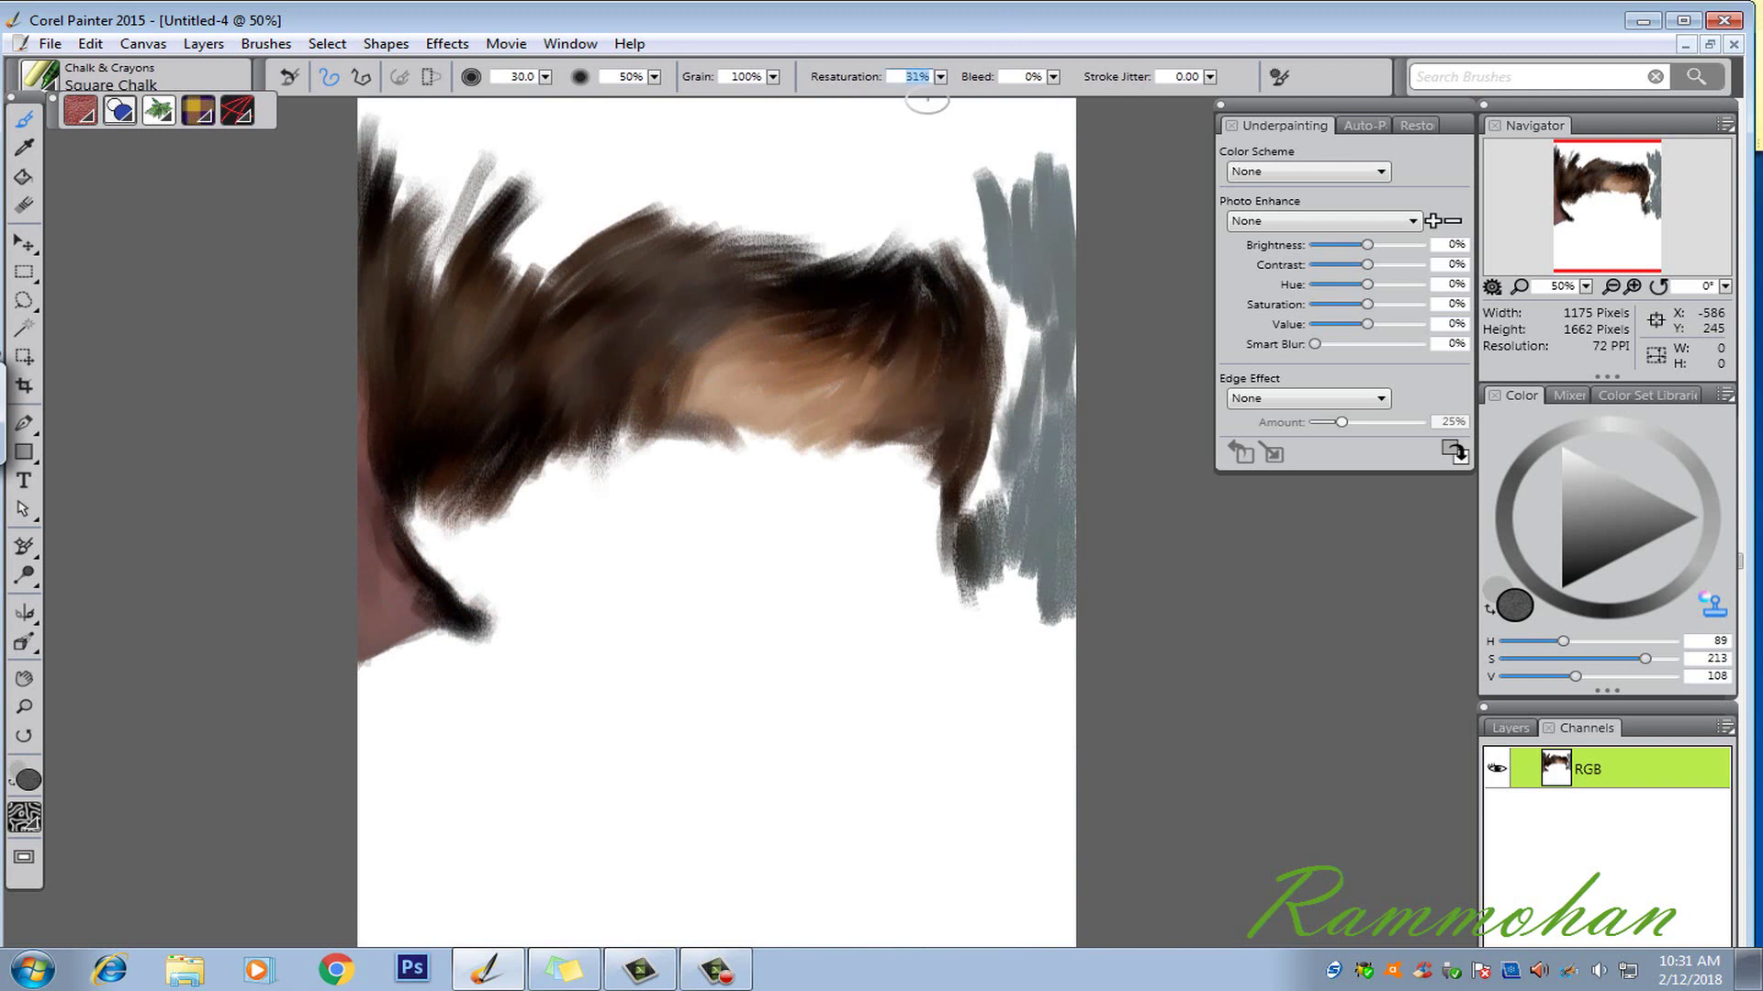
Step: Set the resaturation to 60% and paint the eyebrow area and lower forehead
text(60)
key(Return)
mouse_move(735, 440)
mouse_down()
mouse_move(846, 444)
mouse_move(761, 470)
mouse_move(651, 449)
mouse_move(719, 436)
mouse_move(707, 450)
mouse_move(754, 450)
mouse_move(620, 447)
mouse_move(833, 484)
mouse_move(909, 450)
mouse_move(822, 479)
mouse_move(800, 379)
mouse_up()
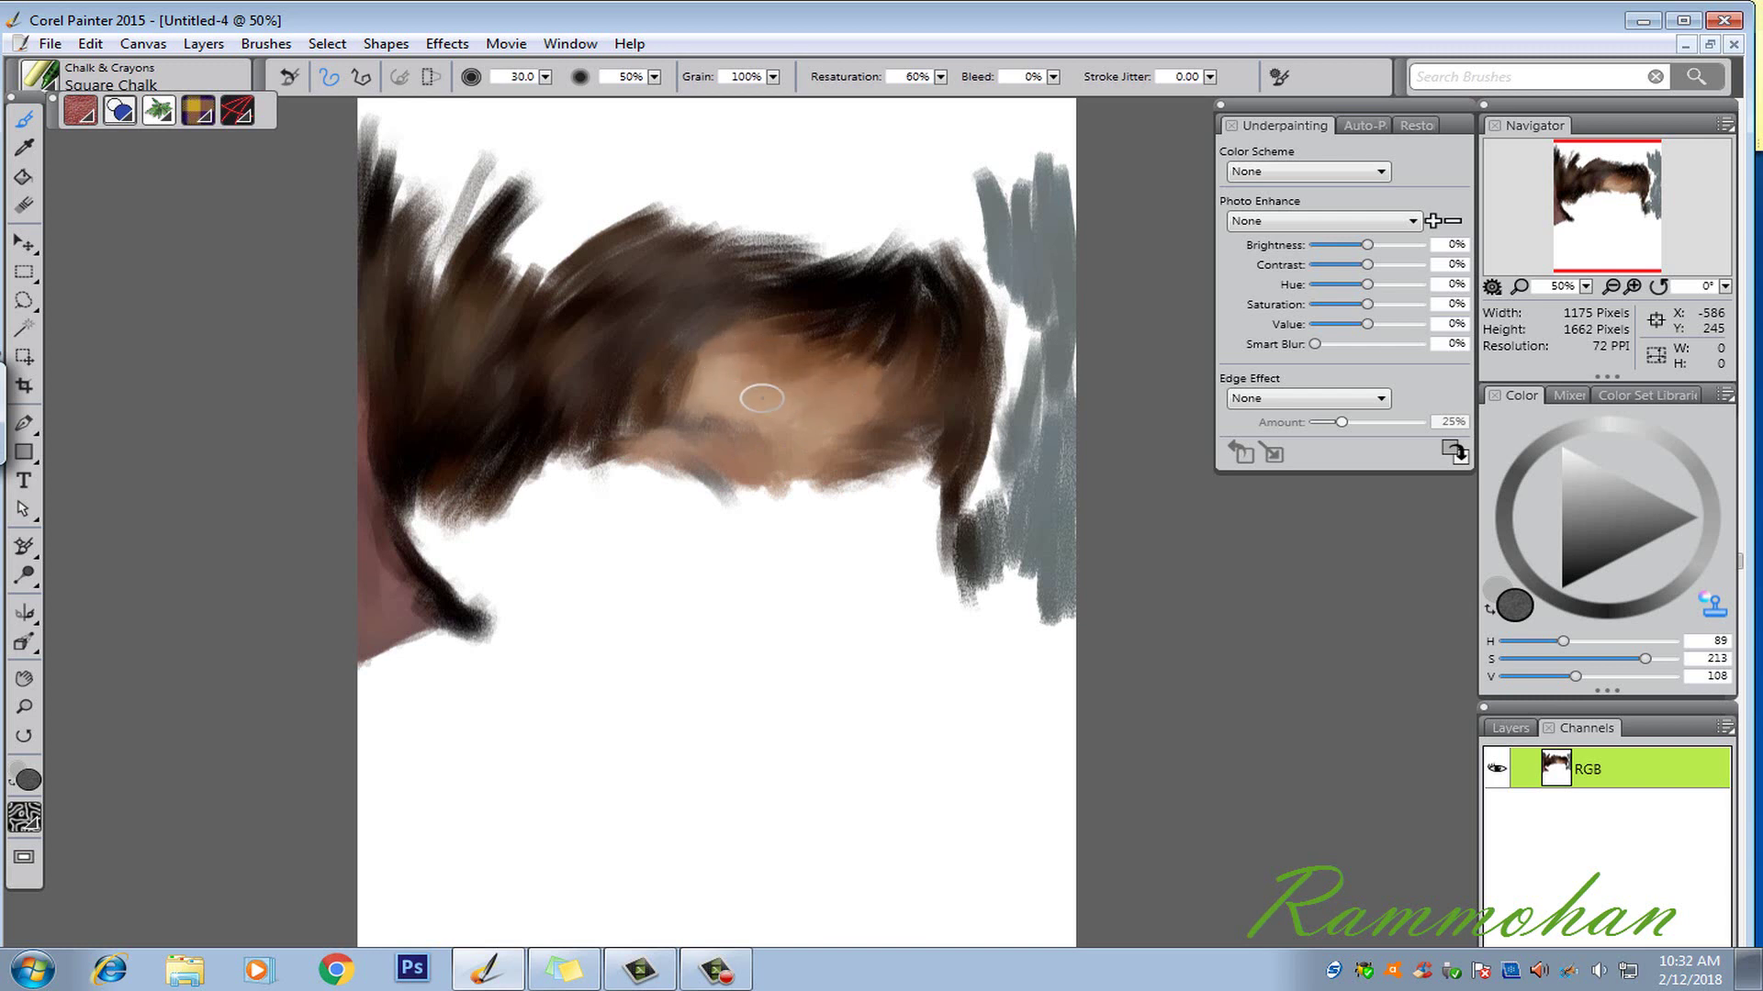
Step: Turn on tracing paper and paint the nose and the cheek below the eye, reducing the brush size to 24
key(ctrl+t)
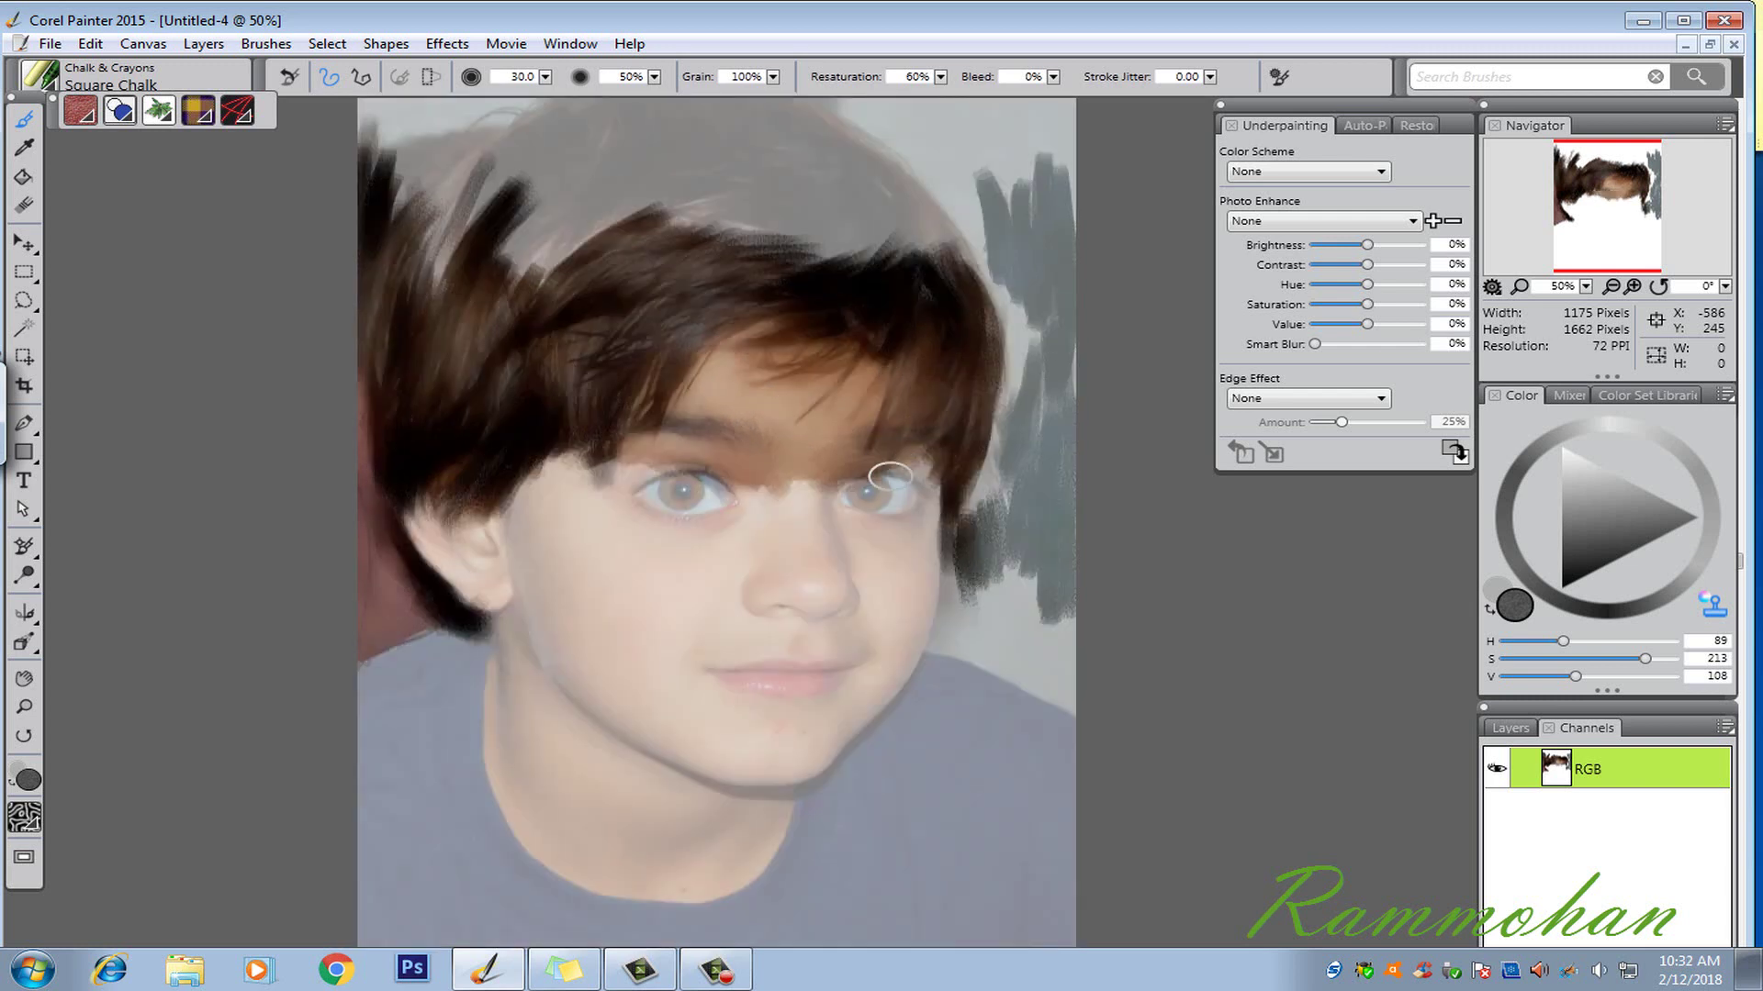
mouse_move(737, 487)
mouse_down()
mouse_move(773, 472)
mouse_move(796, 505)
mouse_move(817, 481)
mouse_move(802, 519)
mouse_move(753, 497)
mouse_move(749, 520)
mouse_move(711, 529)
mouse_move(749, 503)
mouse_move(718, 528)
mouse_move(780, 574)
mouse_move(784, 508)
mouse_move(757, 496)
mouse_move(750, 598)
mouse_move(786, 587)
mouse_move(748, 560)
mouse_move(714, 608)
mouse_move(729, 564)
mouse_move(670, 567)
mouse_move(750, 523)
mouse_up()
key(bracketleft)
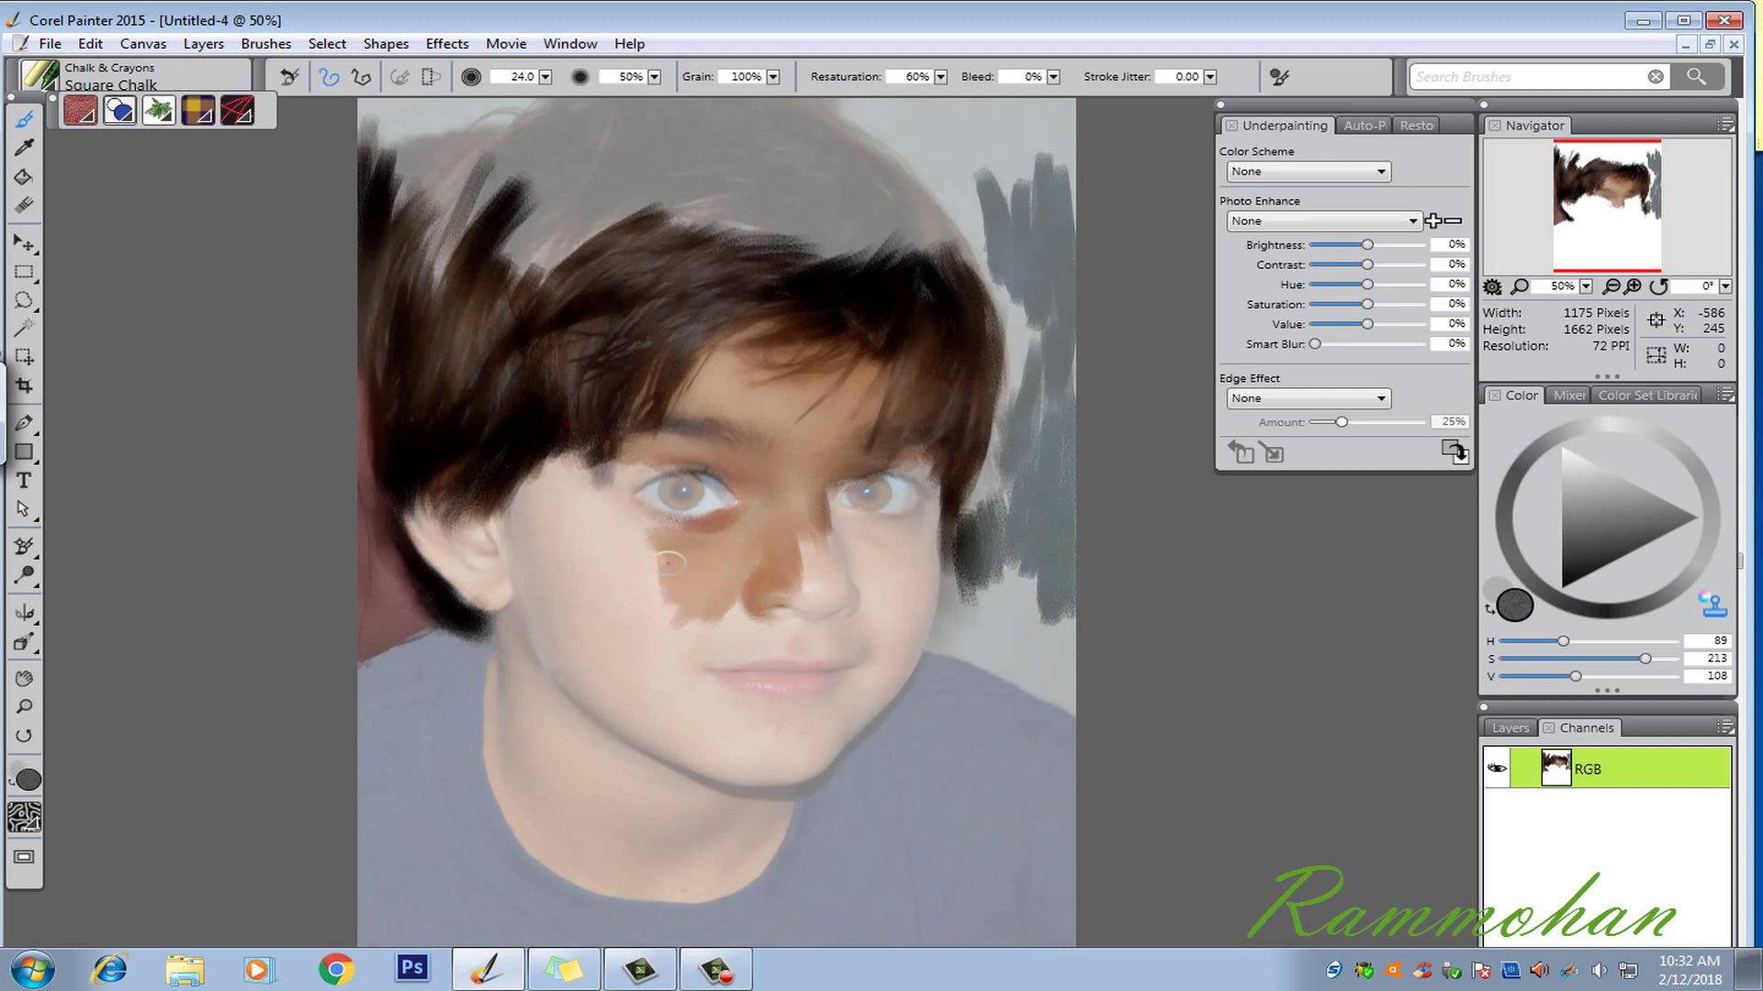
drag(629, 505, 659, 583)
click(544, 77)
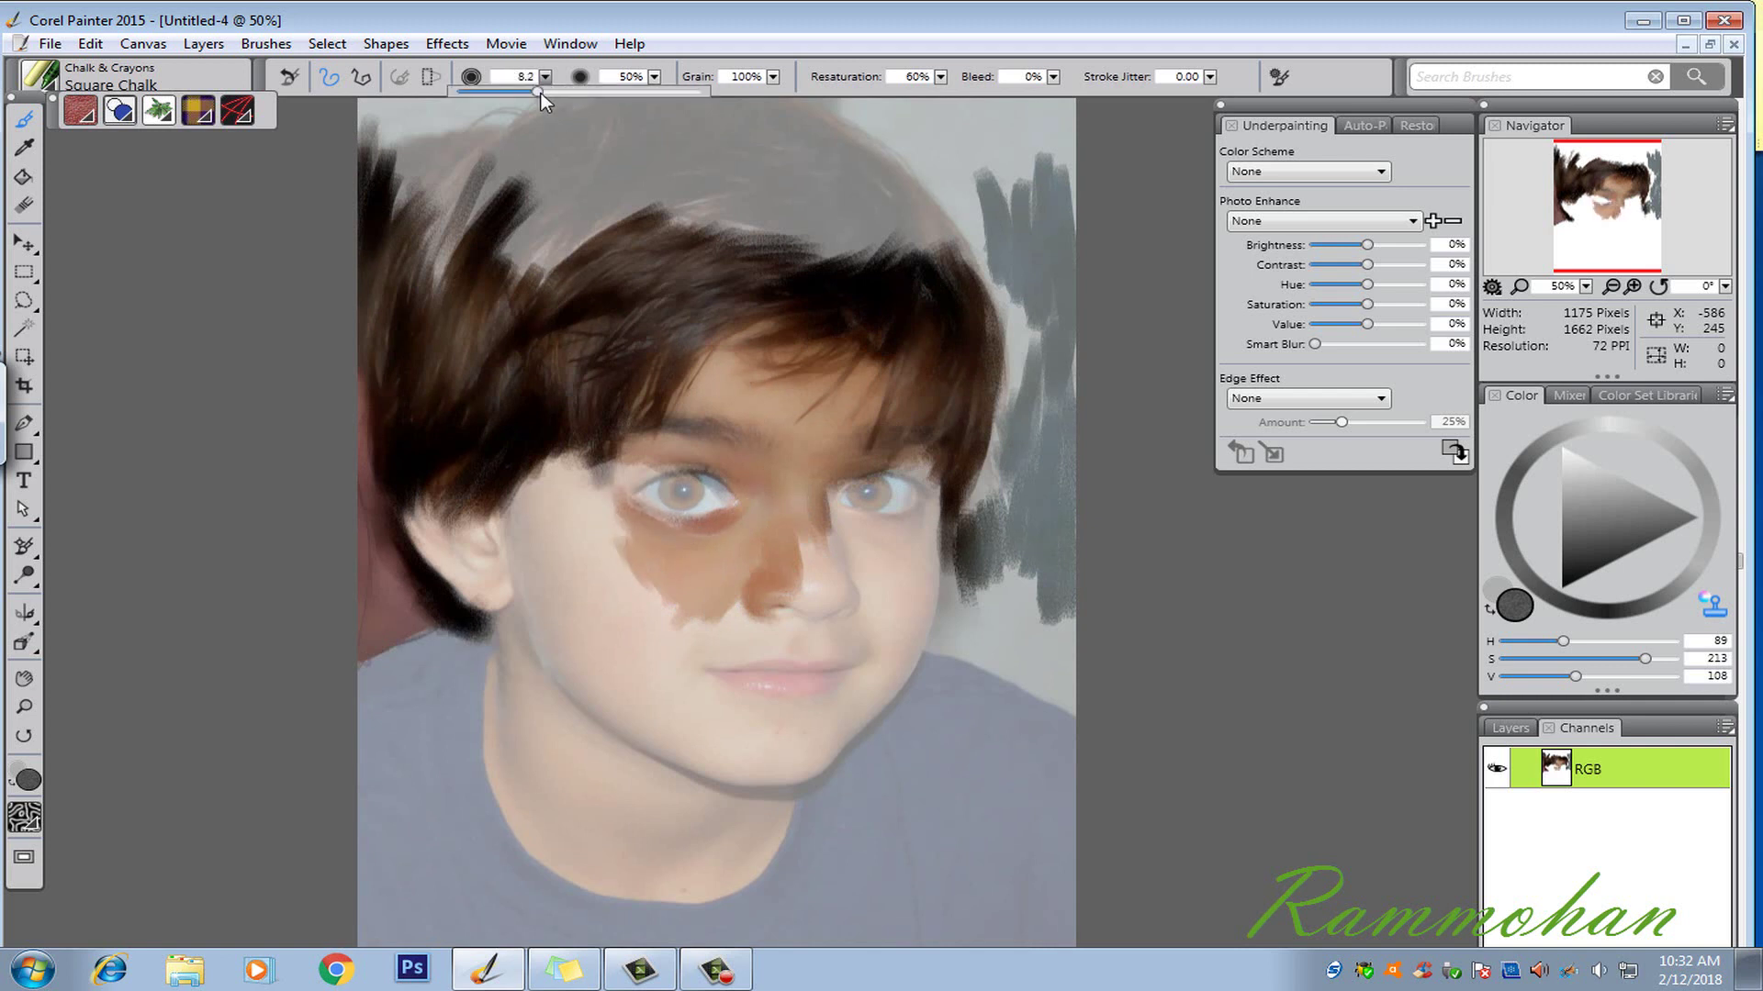
click(541, 92)
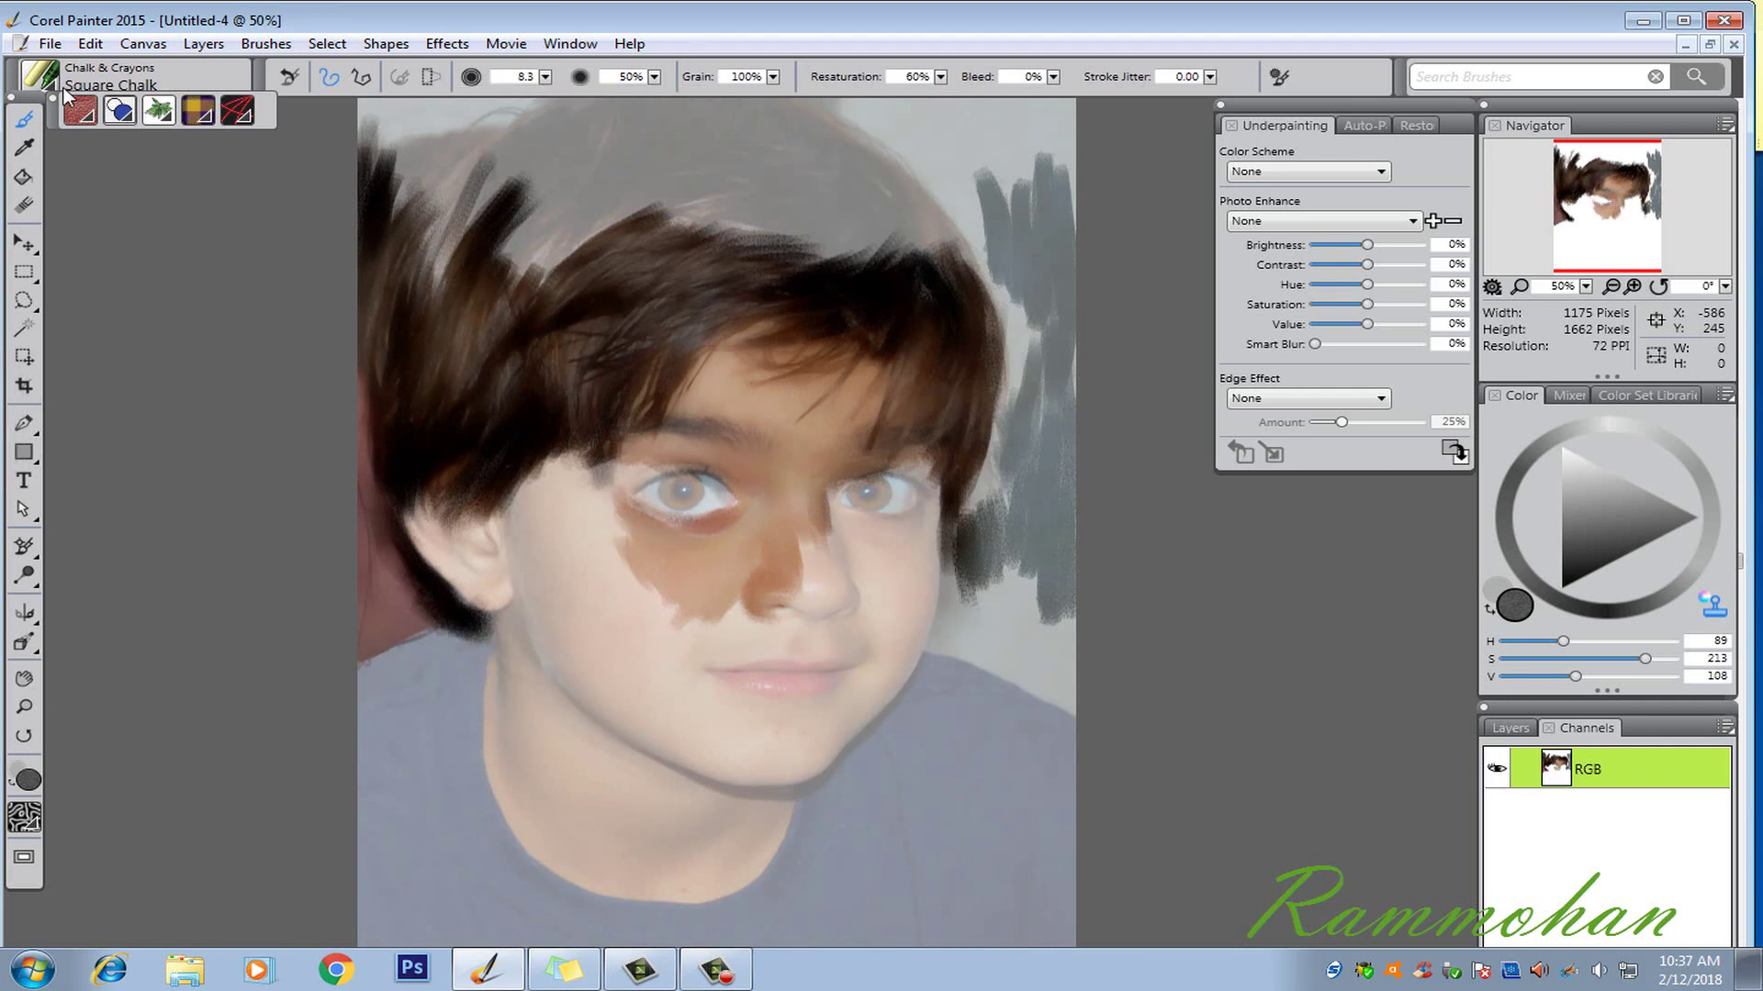
click(57, 77)
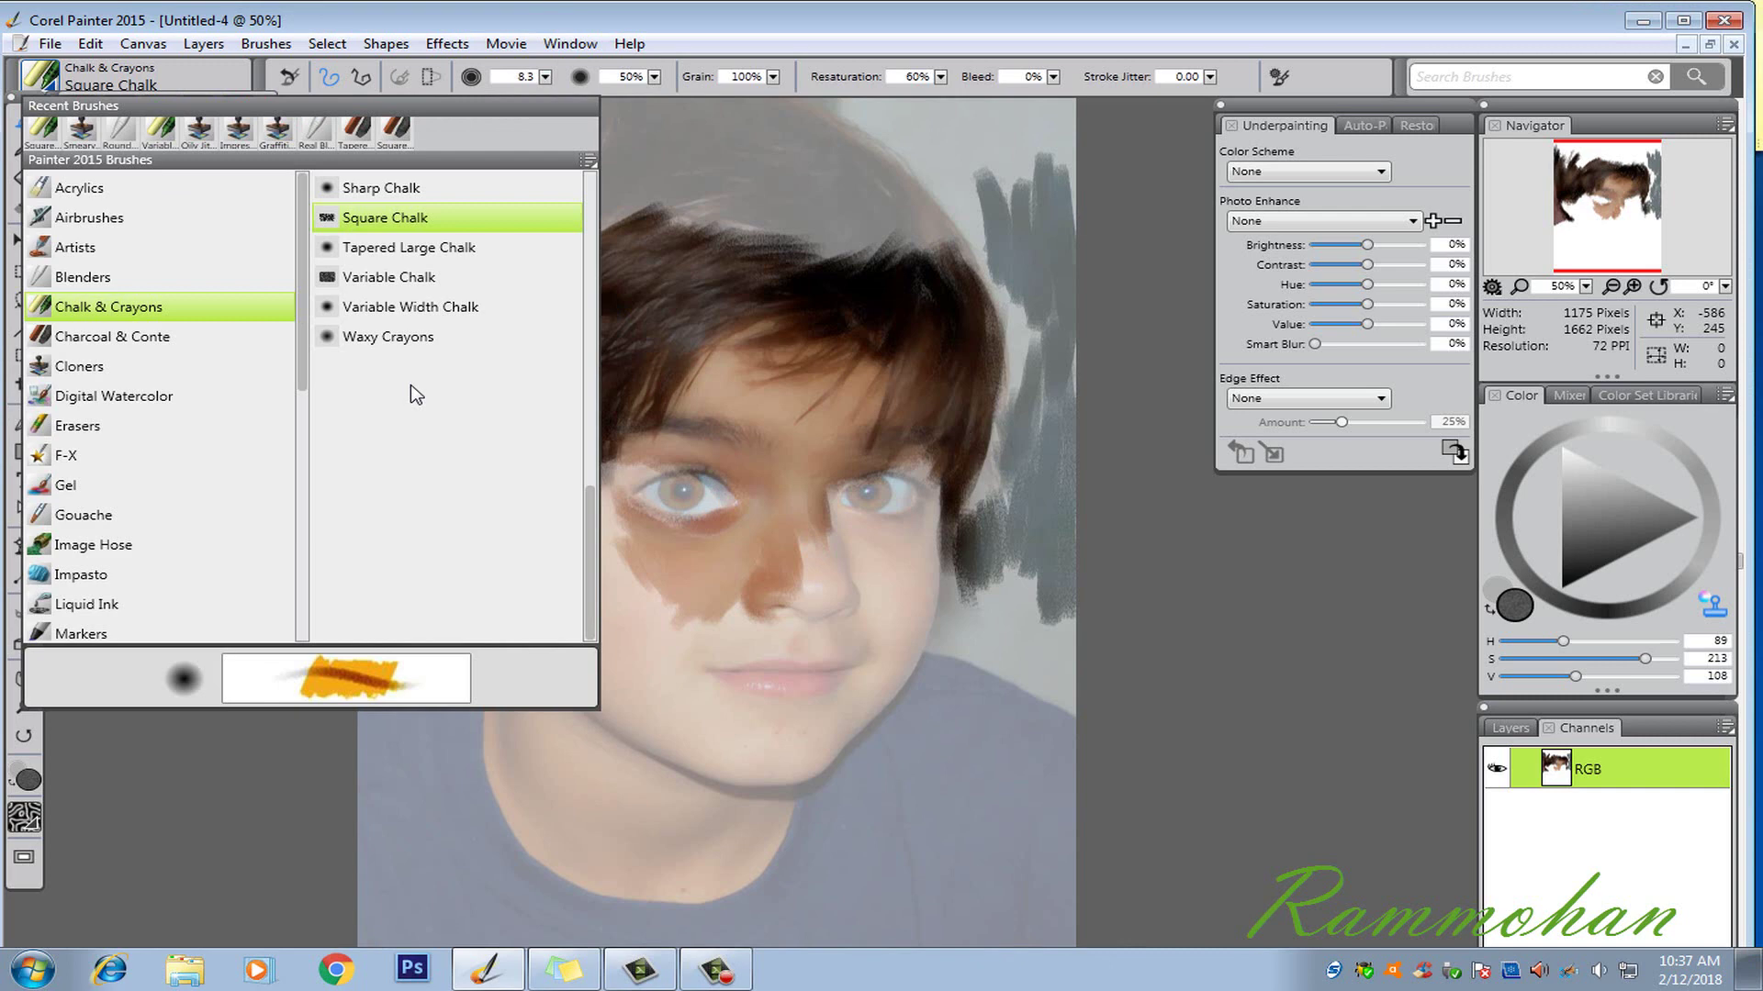
click(408, 289)
click(57, 77)
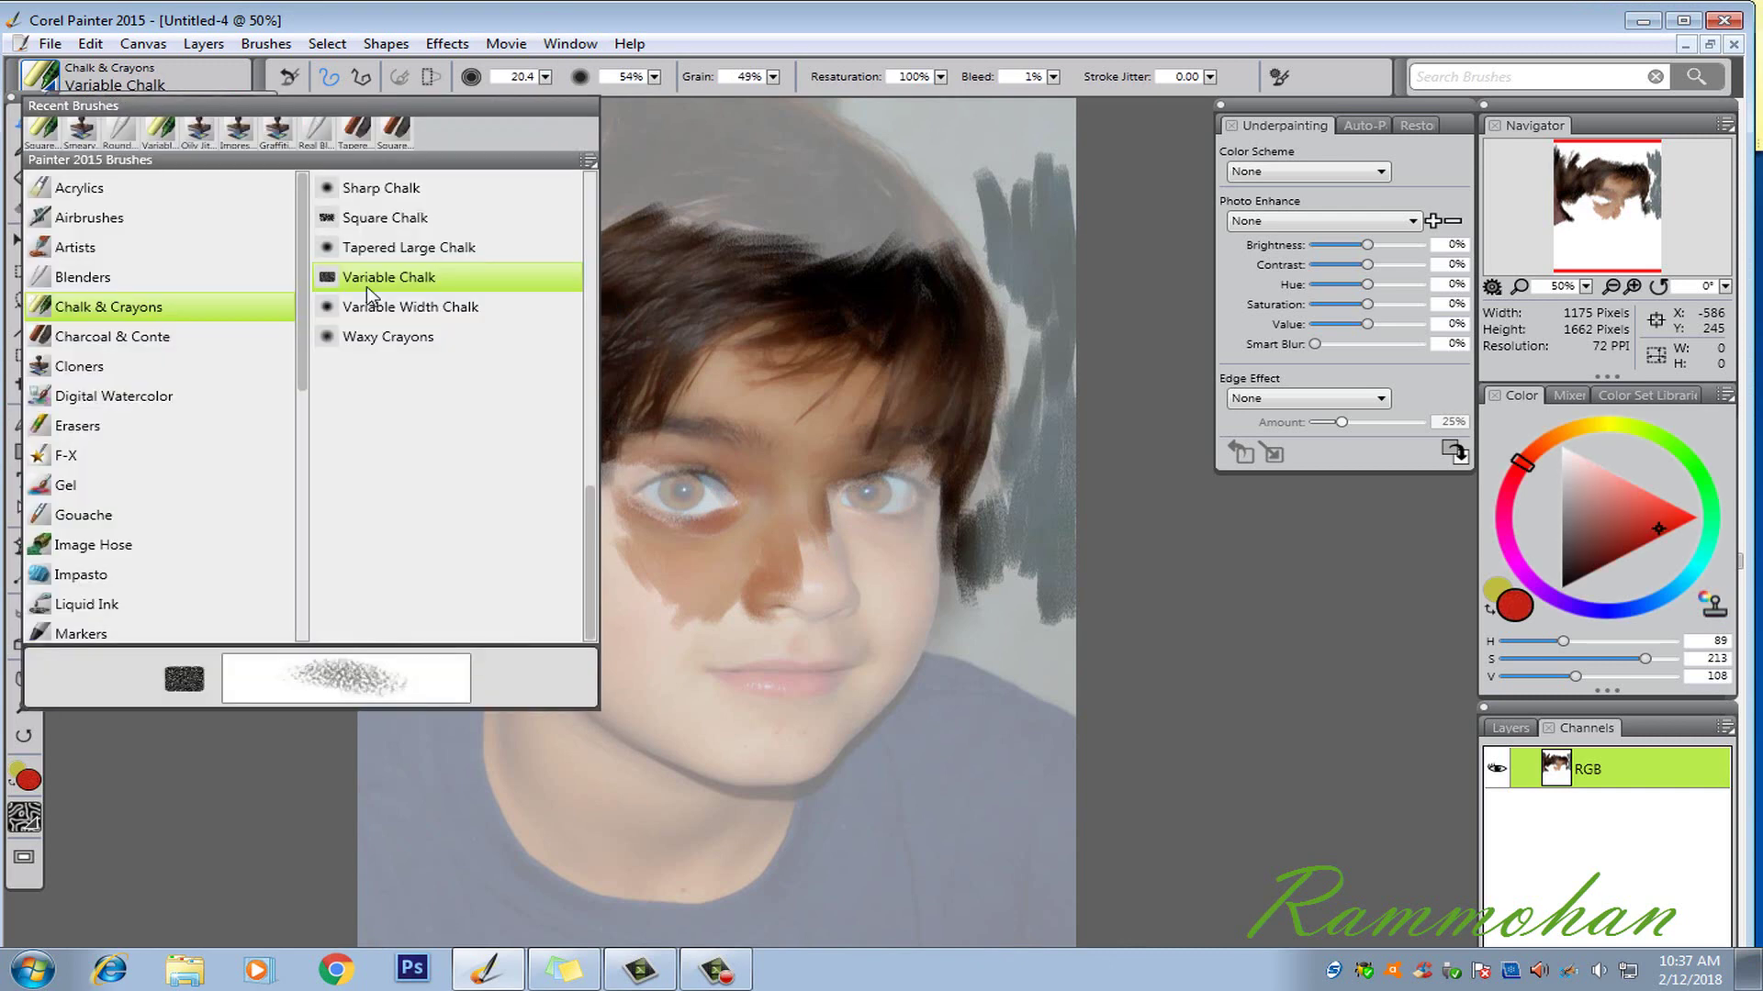
click(386, 220)
click(386, 220)
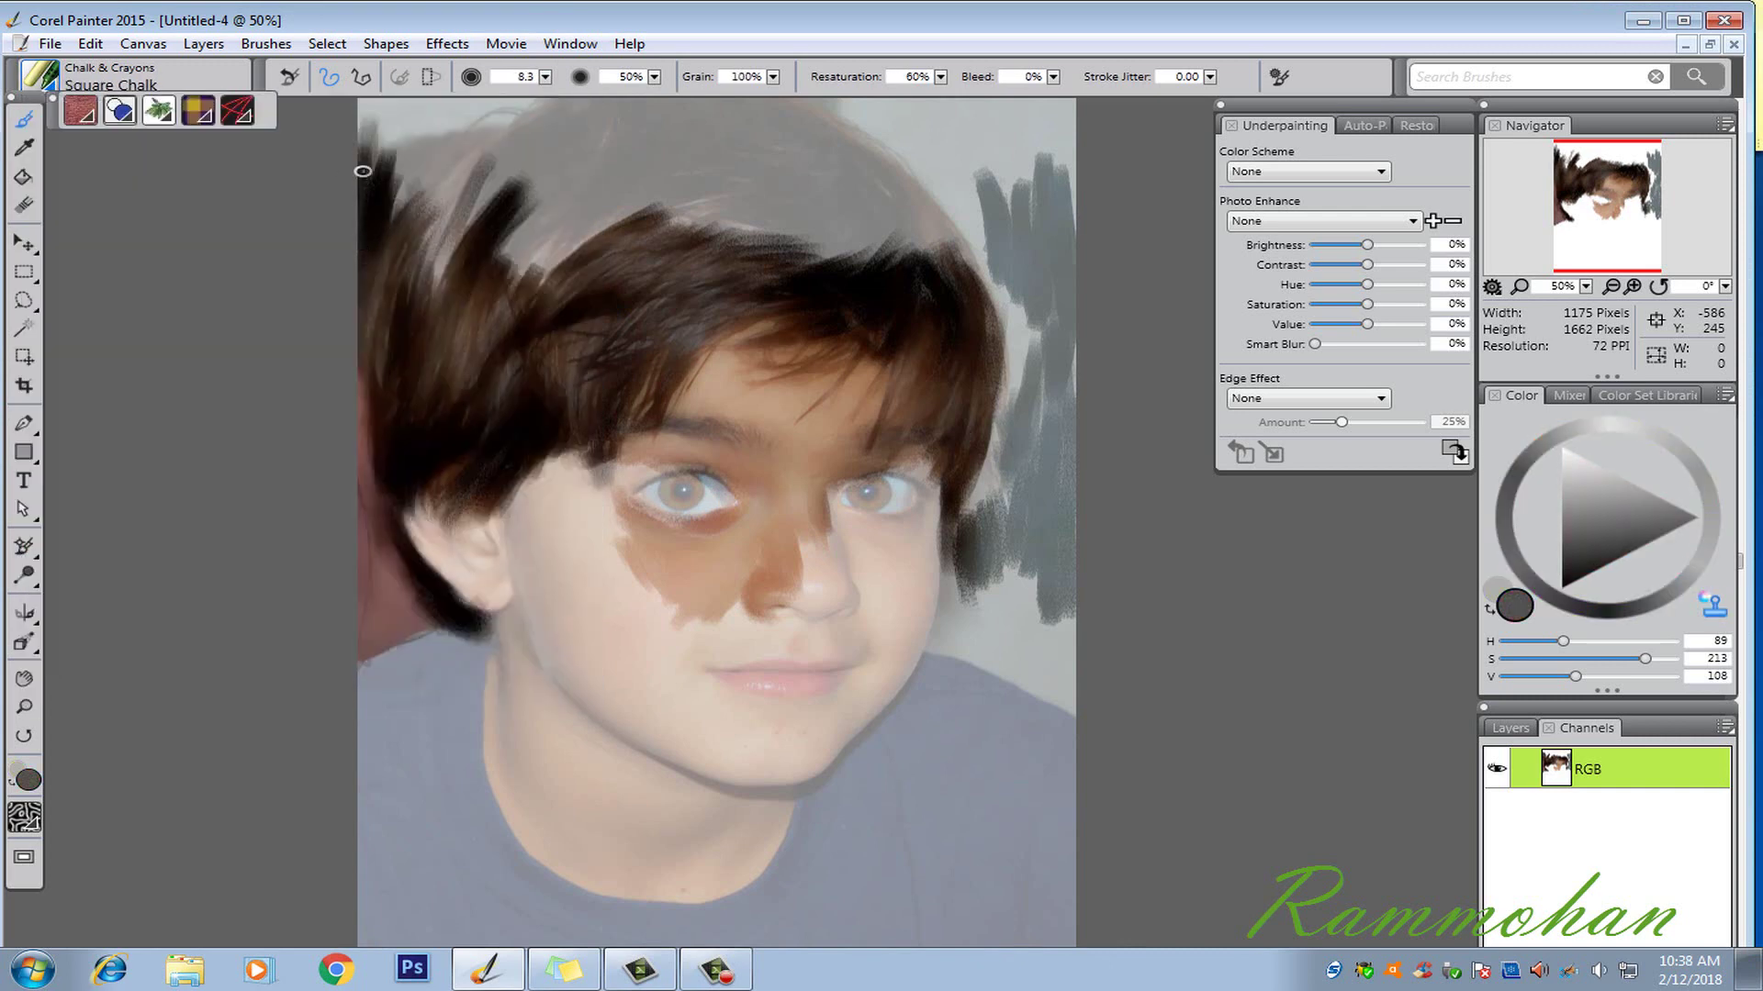
Step: Set the brush size to 21.3, paint the skin around both eyes and the temple, and paint the ear-side eye at size 15.3
click(545, 79)
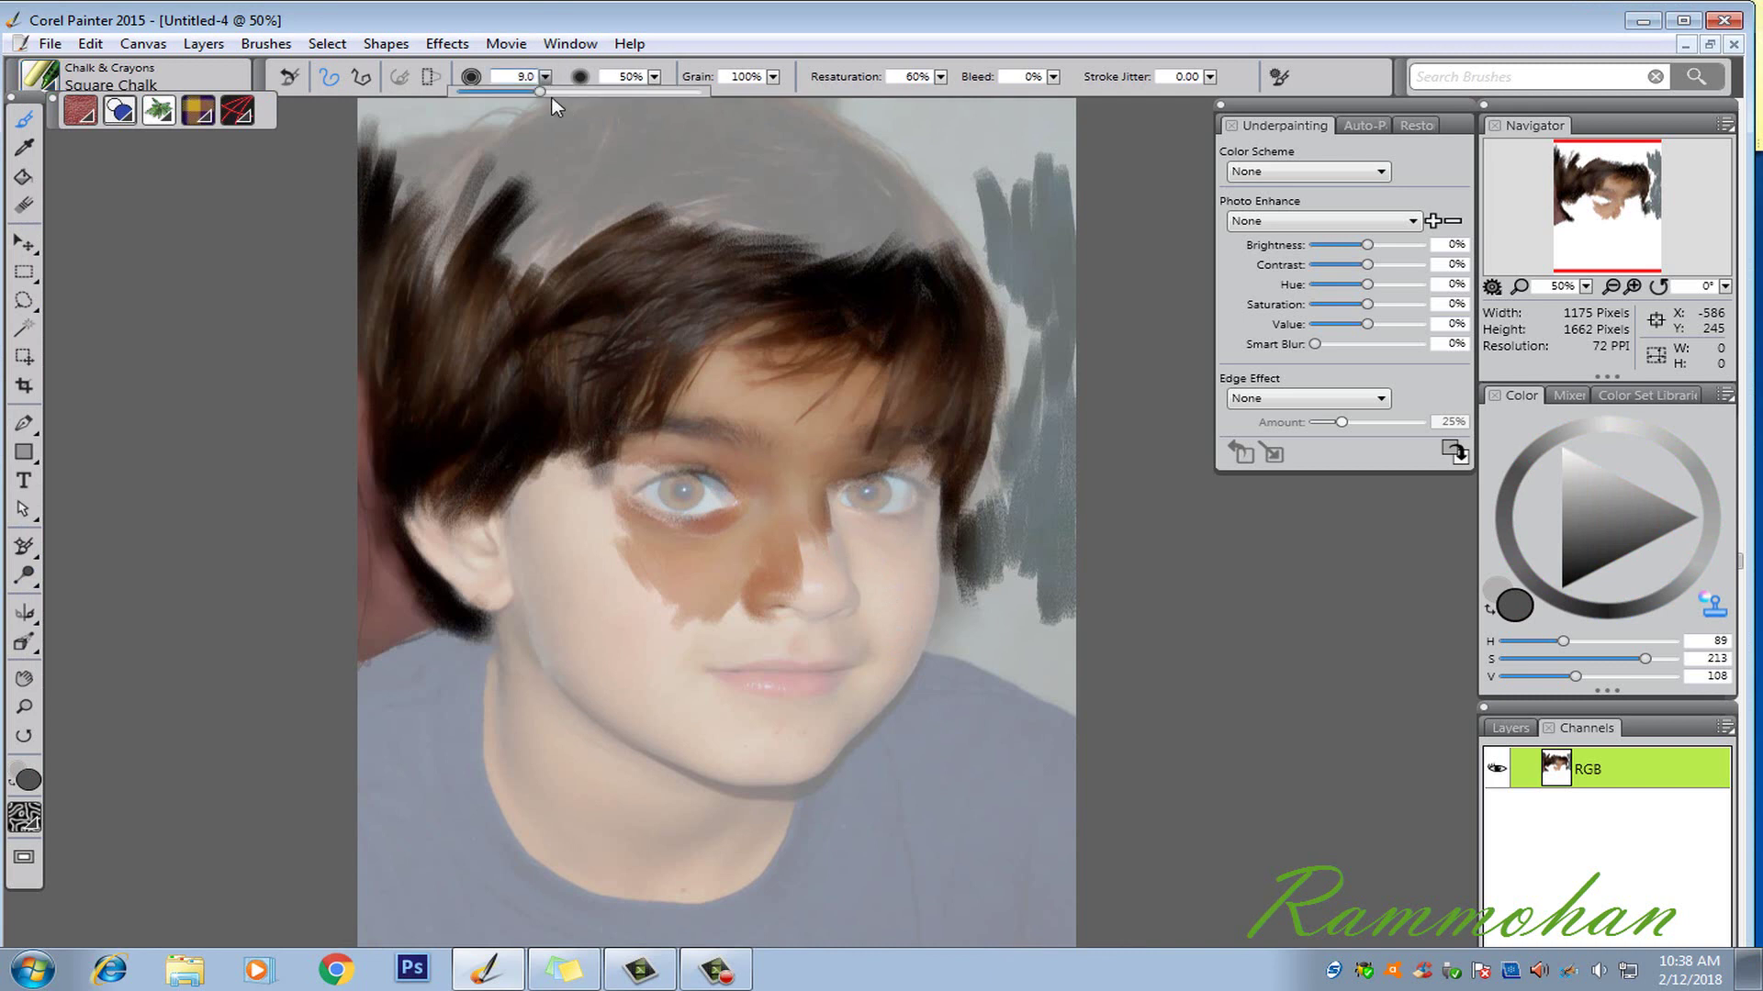
drag(550, 95, 571, 92)
mouse_move(904, 550)
mouse_down()
mouse_move(903, 579)
mouse_move(943, 504)
mouse_move(877, 525)
mouse_up()
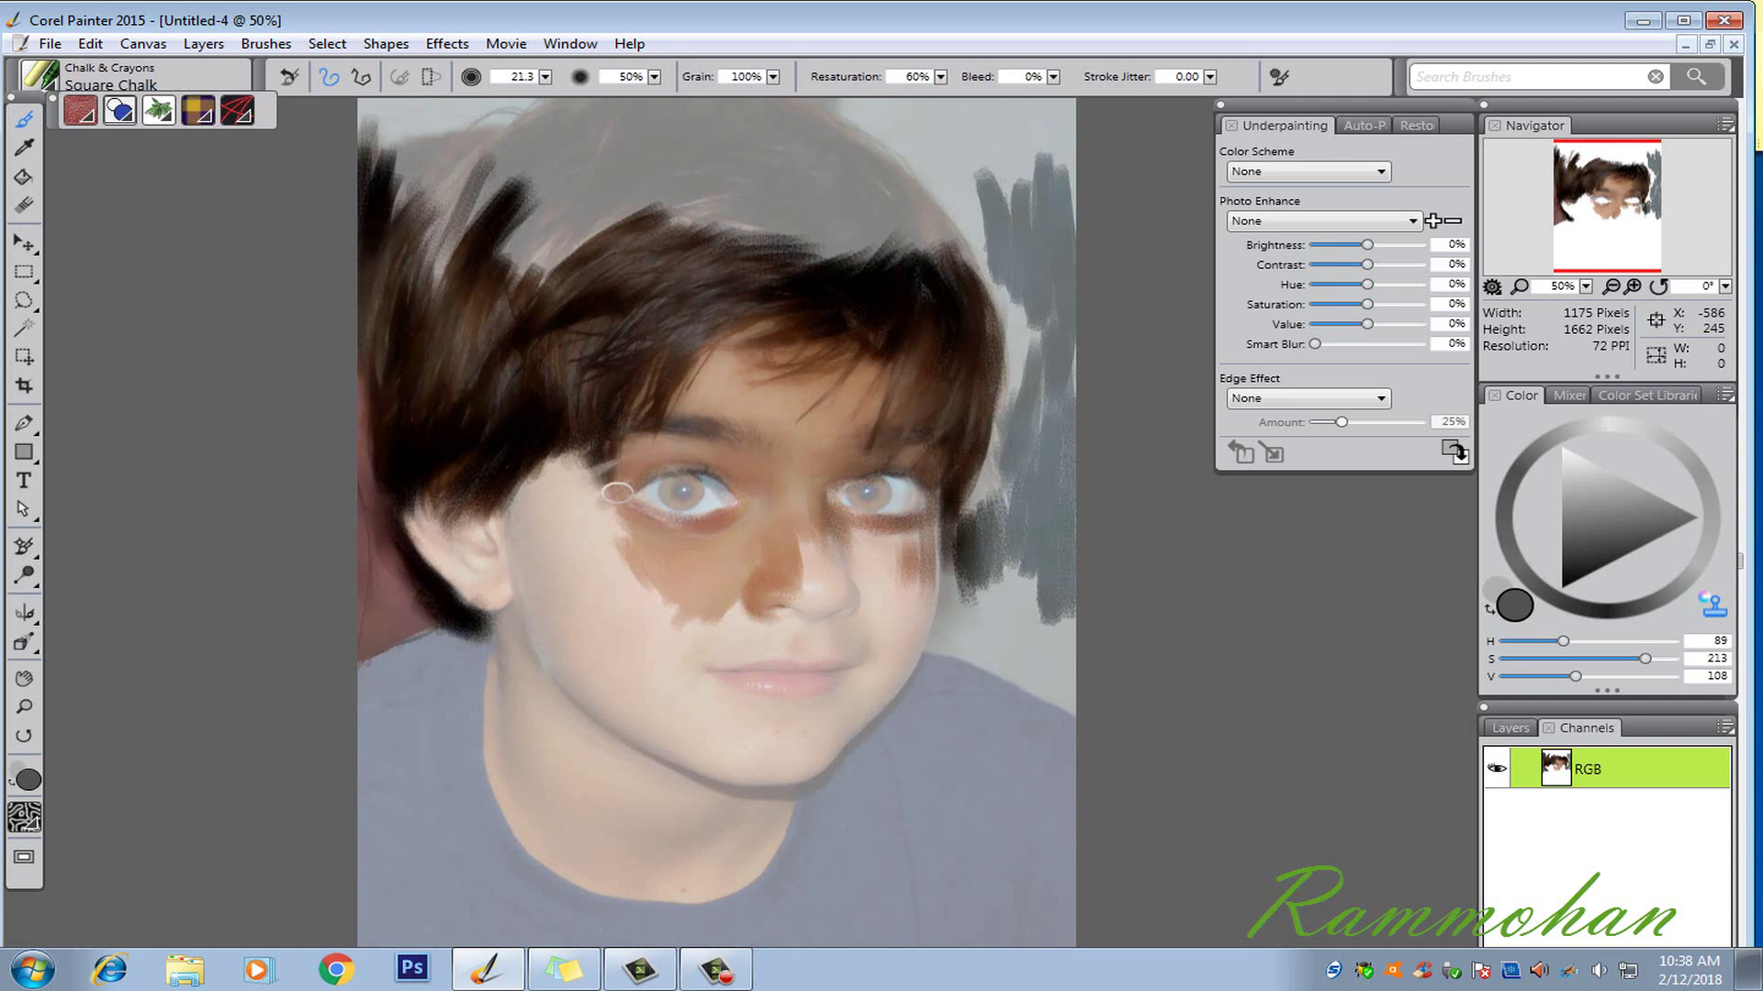
mouse_move(607, 512)
mouse_down()
mouse_move(586, 482)
mouse_move(565, 530)
mouse_up()
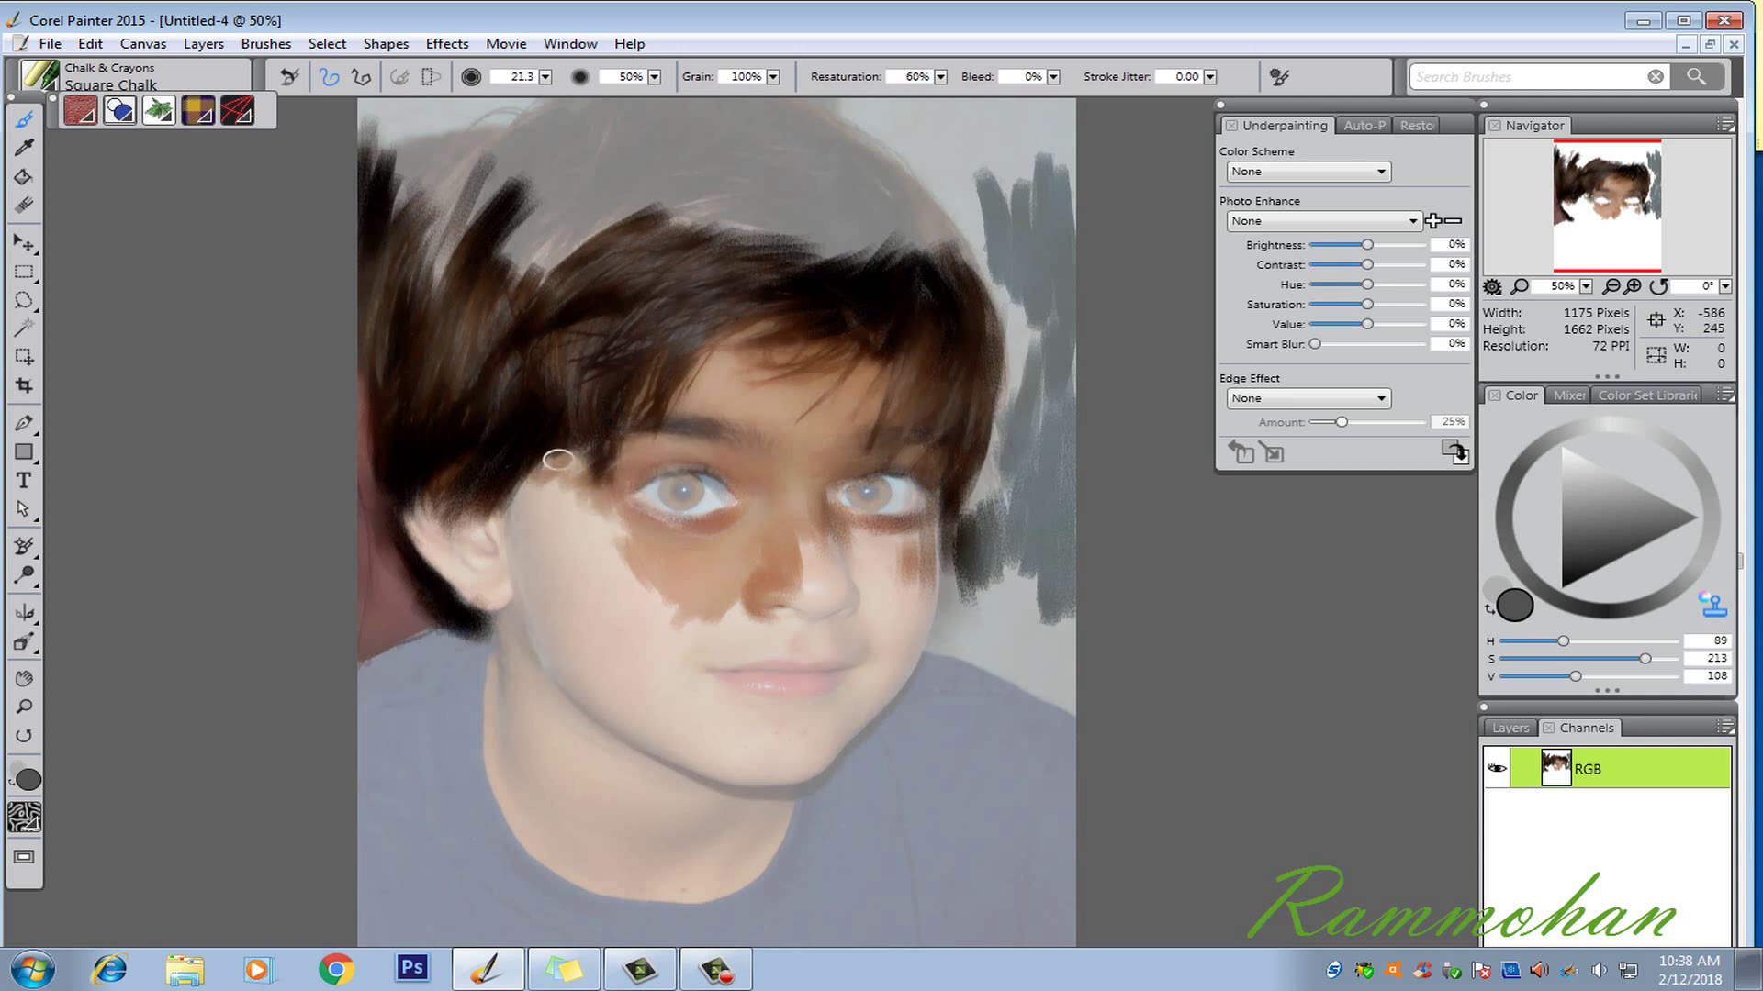
drag(557, 459, 596, 519)
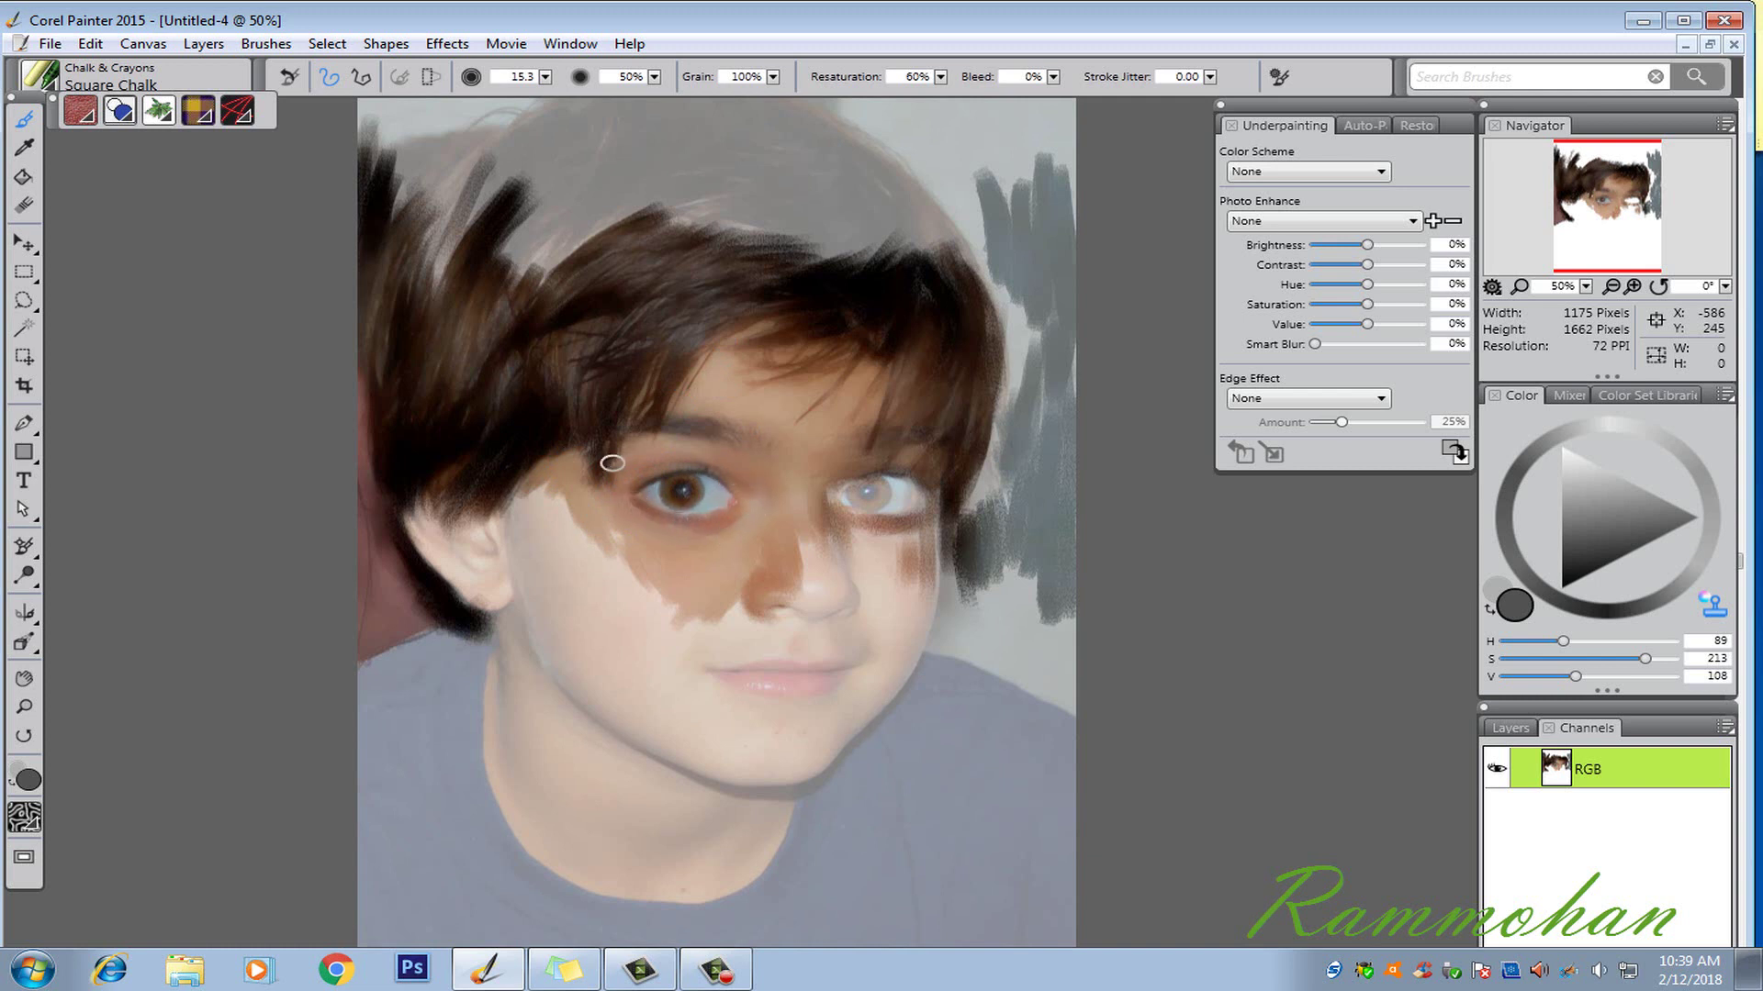
Step: Paint the second eye and its brow at brush size 12.3, checking and refining them with tracing paper off
key(ctrl+t)
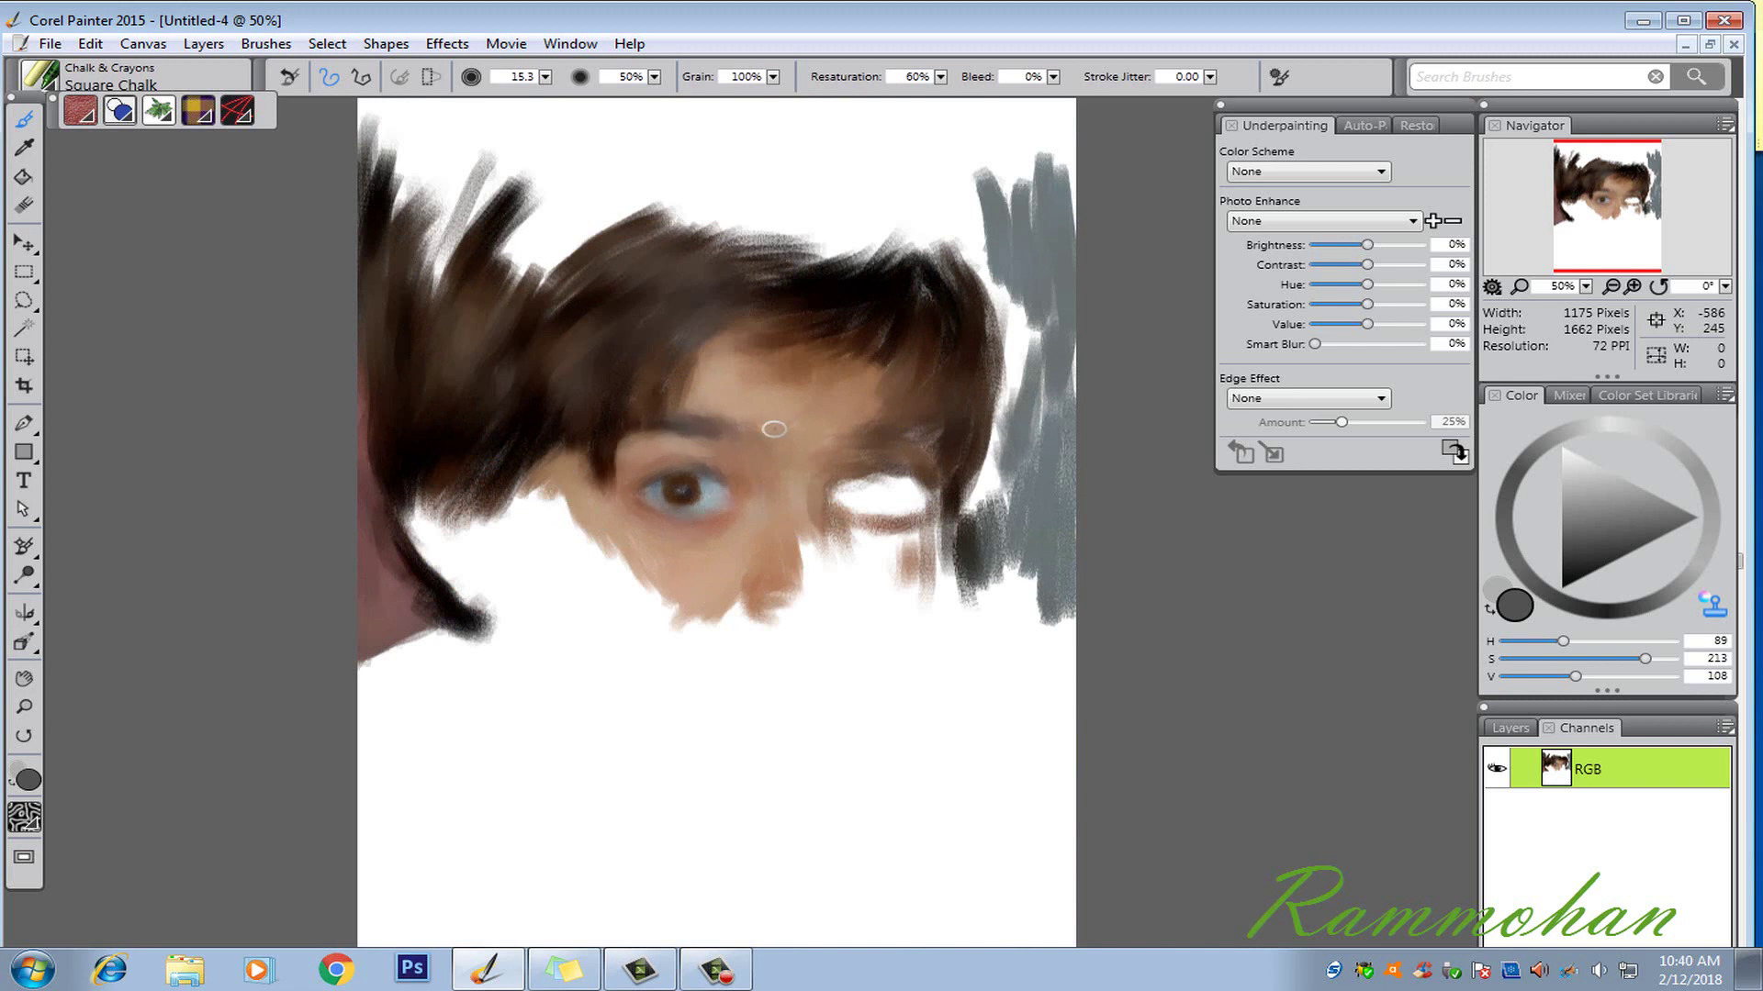
key(ctrl+t)
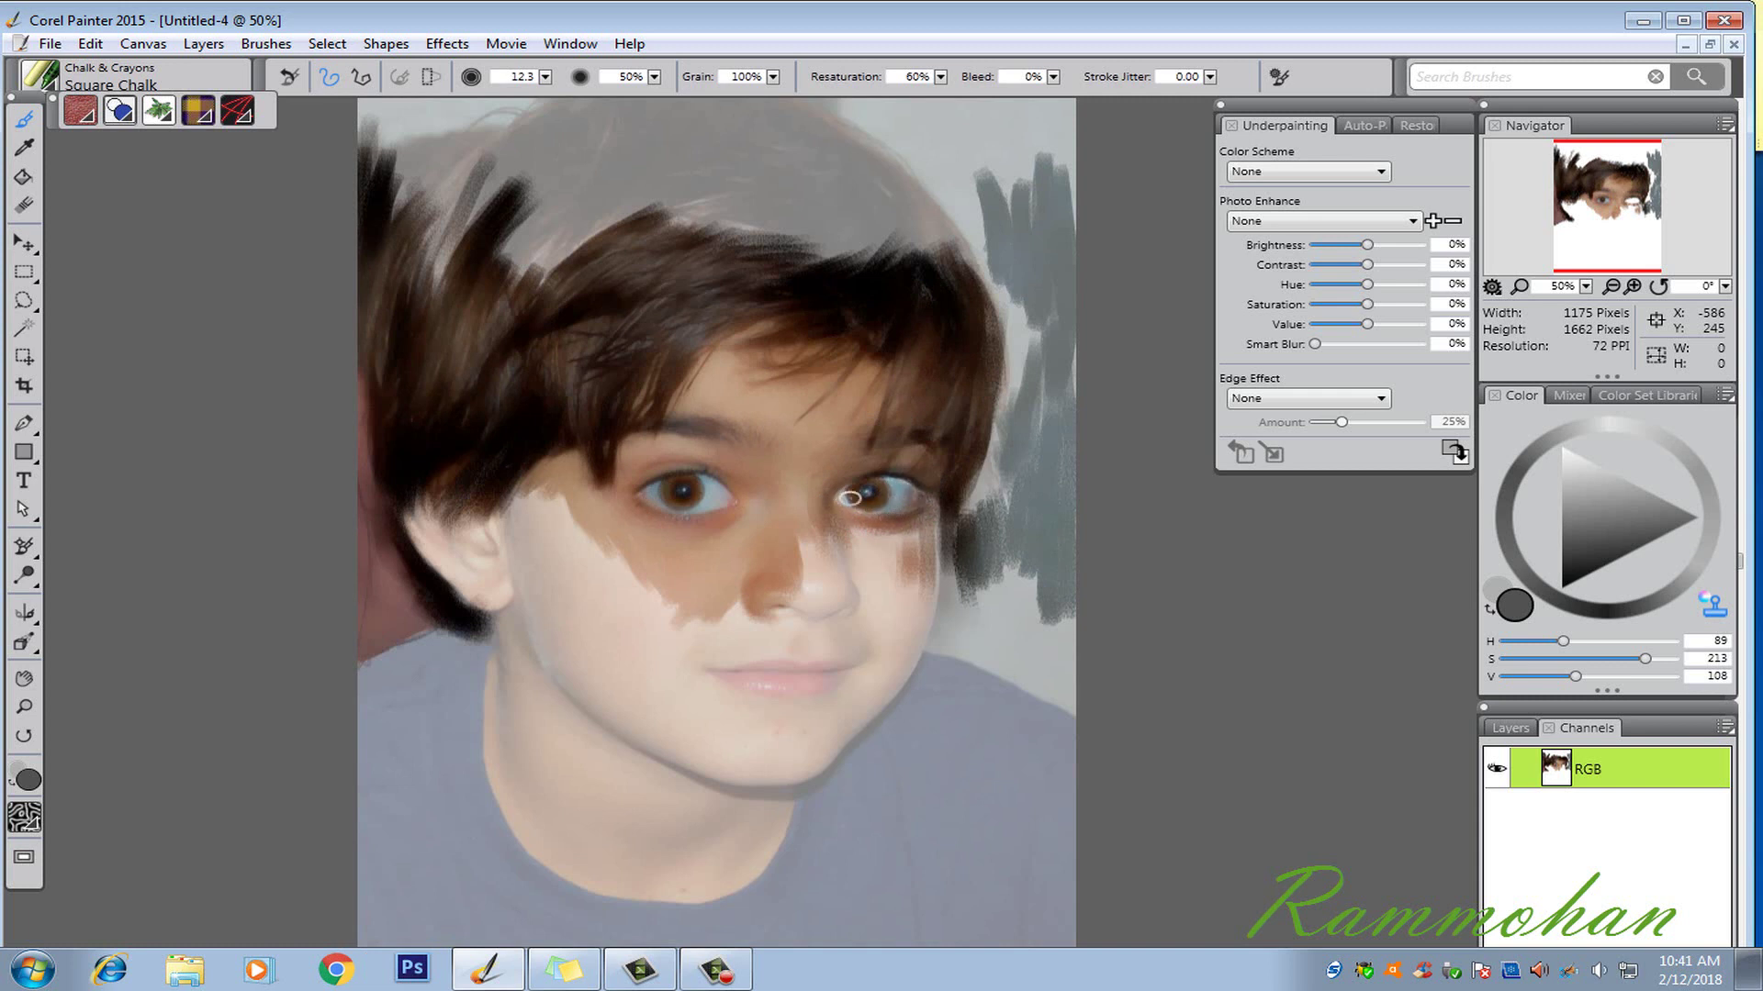
key(ctrl+t)
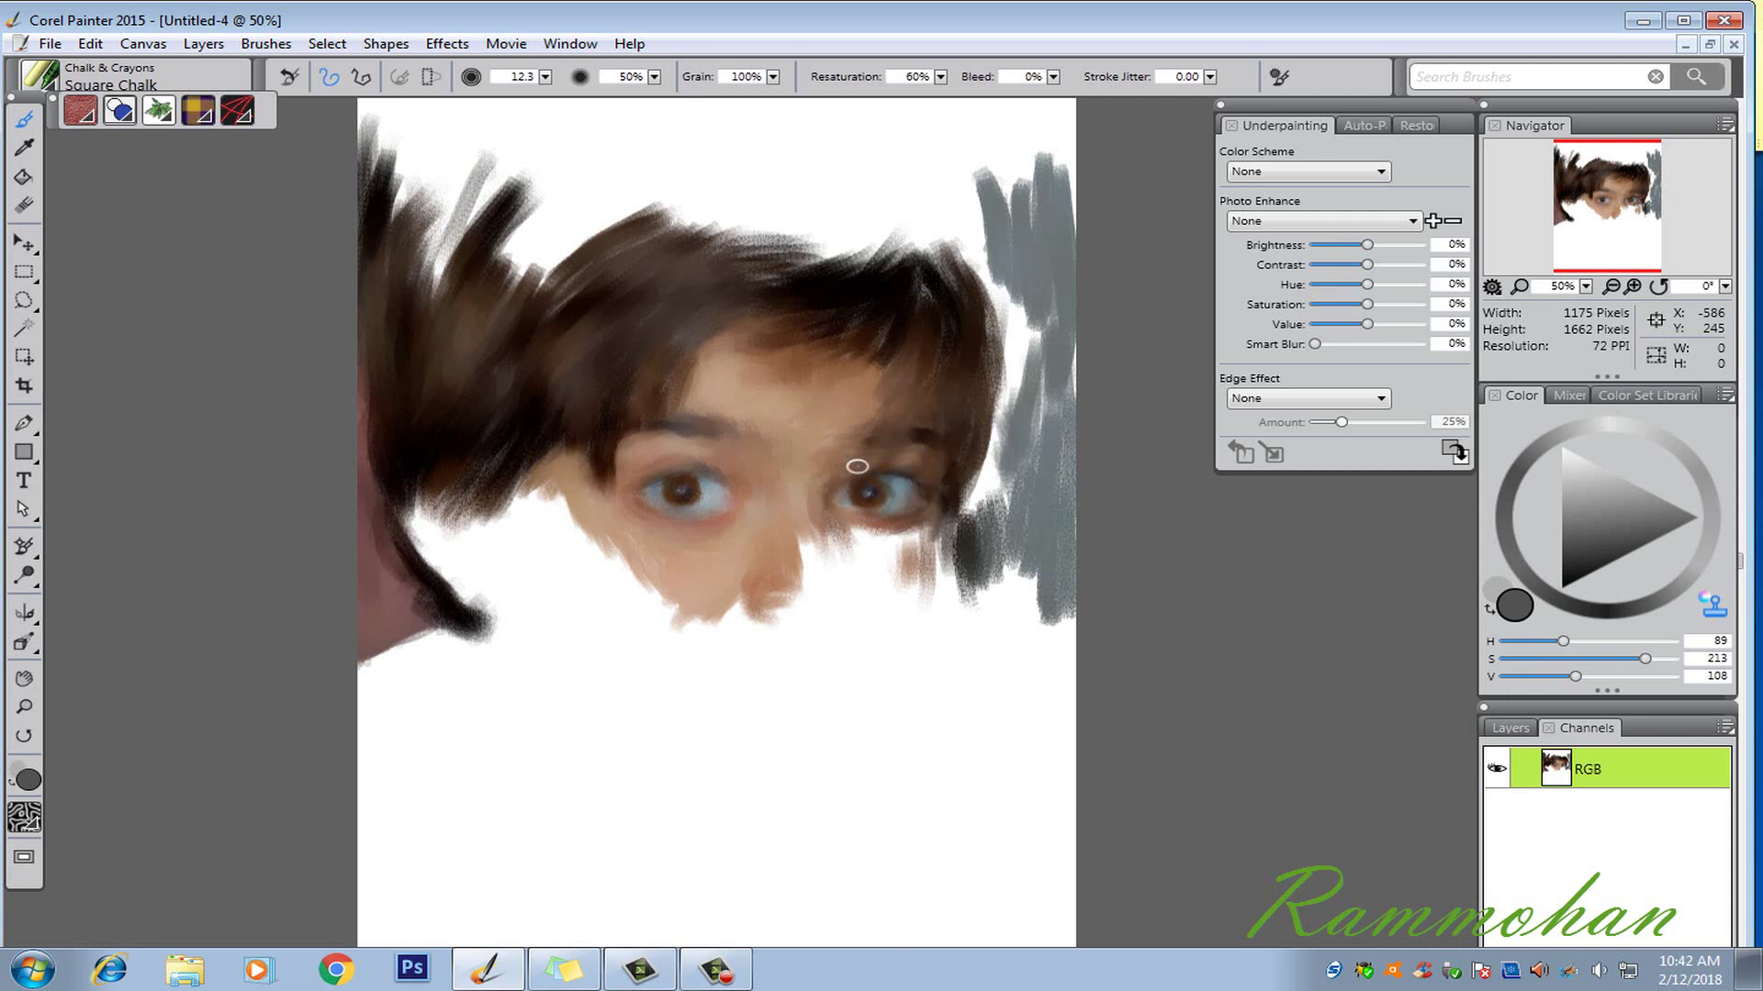
drag(938, 422, 961, 510)
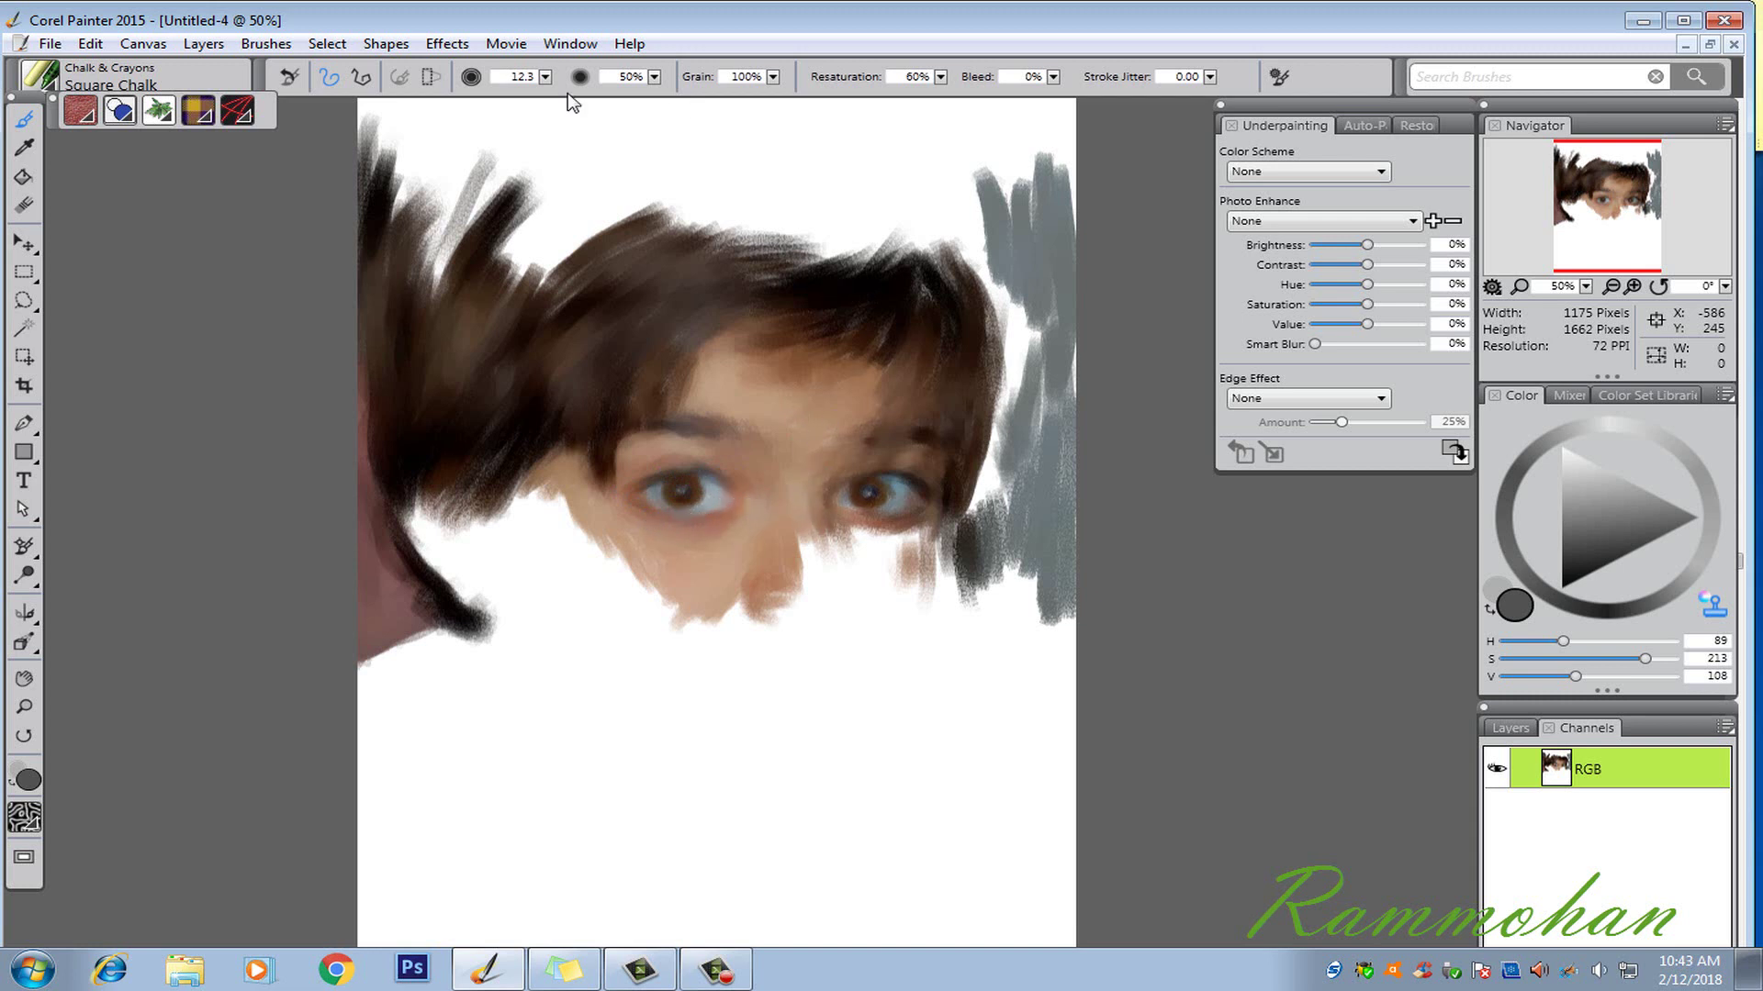
Step: Set the brush size to 39.2, fill the gaps beside the hair and nose bridge, and refine the fringe at size 28.2
drag(545, 78, 596, 92)
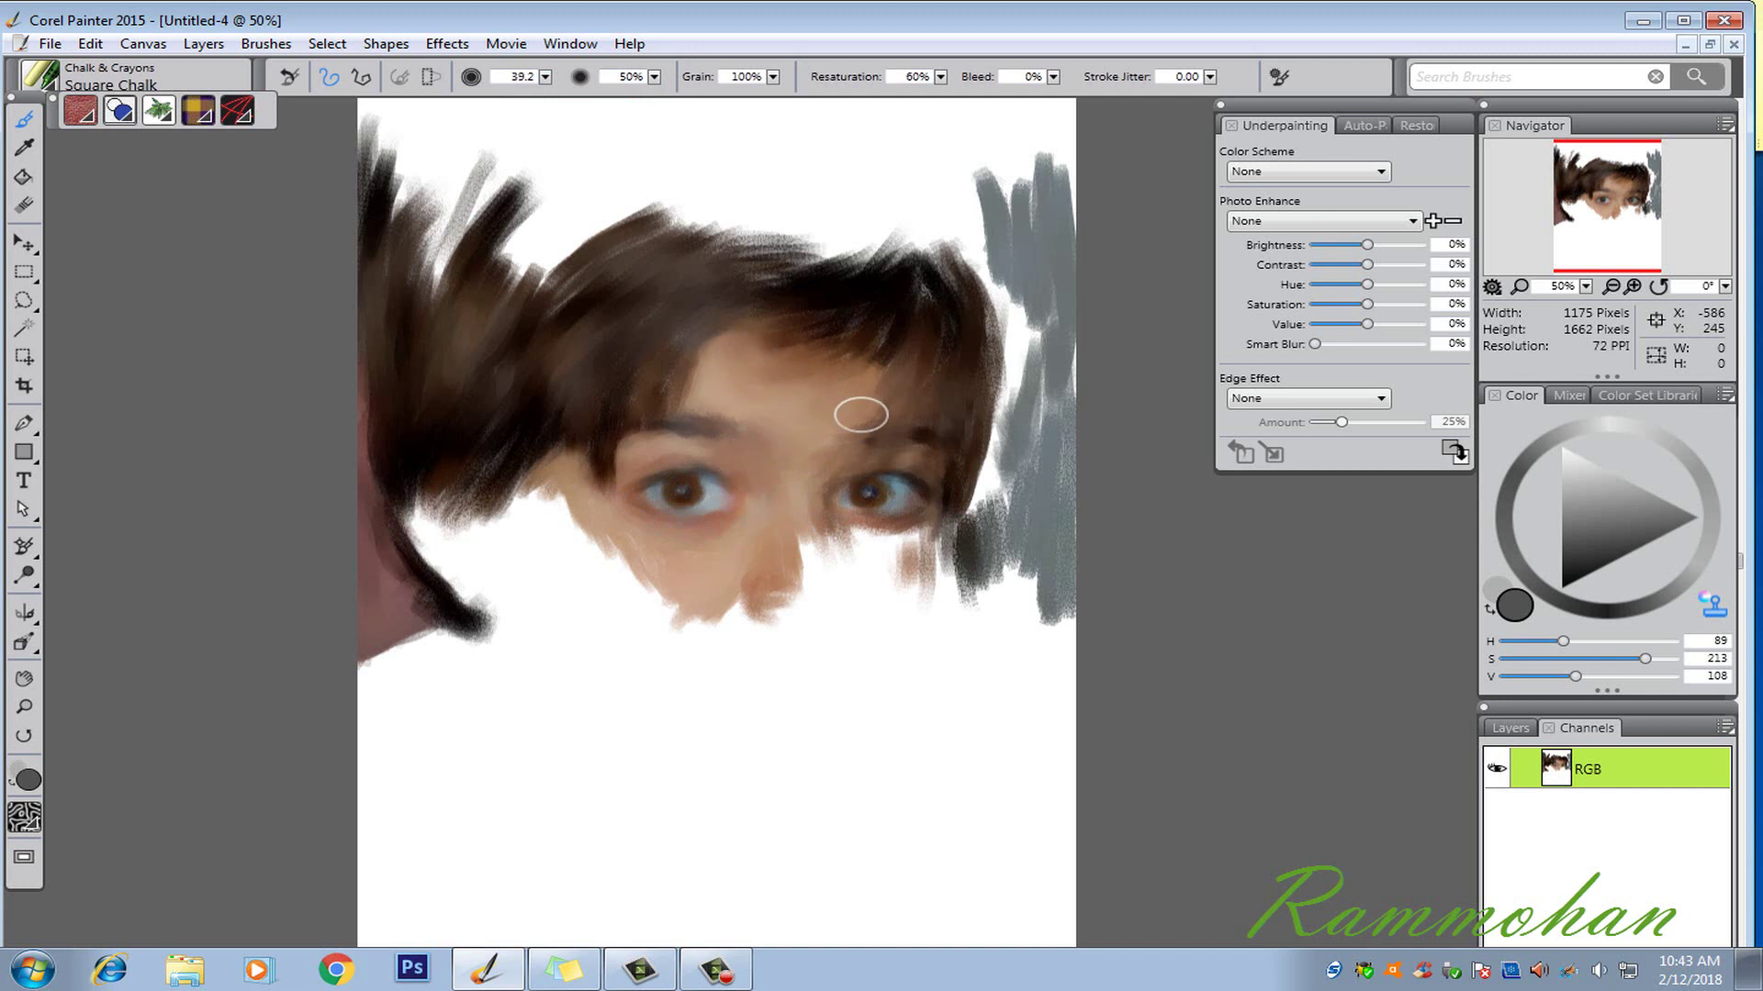
key(bracketleft)
mouse_move(804, 485)
mouse_down()
mouse_move(808, 540)
mouse_move(852, 529)
mouse_move(827, 546)
mouse_up()
mouse_move(1019, 404)
mouse_down()
mouse_move(1008, 291)
mouse_move(1059, 336)
mouse_move(976, 508)
mouse_move(1037, 416)
mouse_move(1059, 479)
mouse_move(1041, 357)
mouse_move(1054, 377)
mouse_move(1026, 501)
mouse_move(1044, 424)
mouse_move(993, 394)
mouse_move(986, 502)
mouse_move(995, 342)
mouse_move(1015, 316)
mouse_move(1022, 442)
mouse_move(994, 533)
mouse_move(1075, 451)
mouse_move(1019, 296)
mouse_move(1010, 446)
mouse_move(976, 473)
mouse_up()
key(bracketleft)
key(bracketleft)
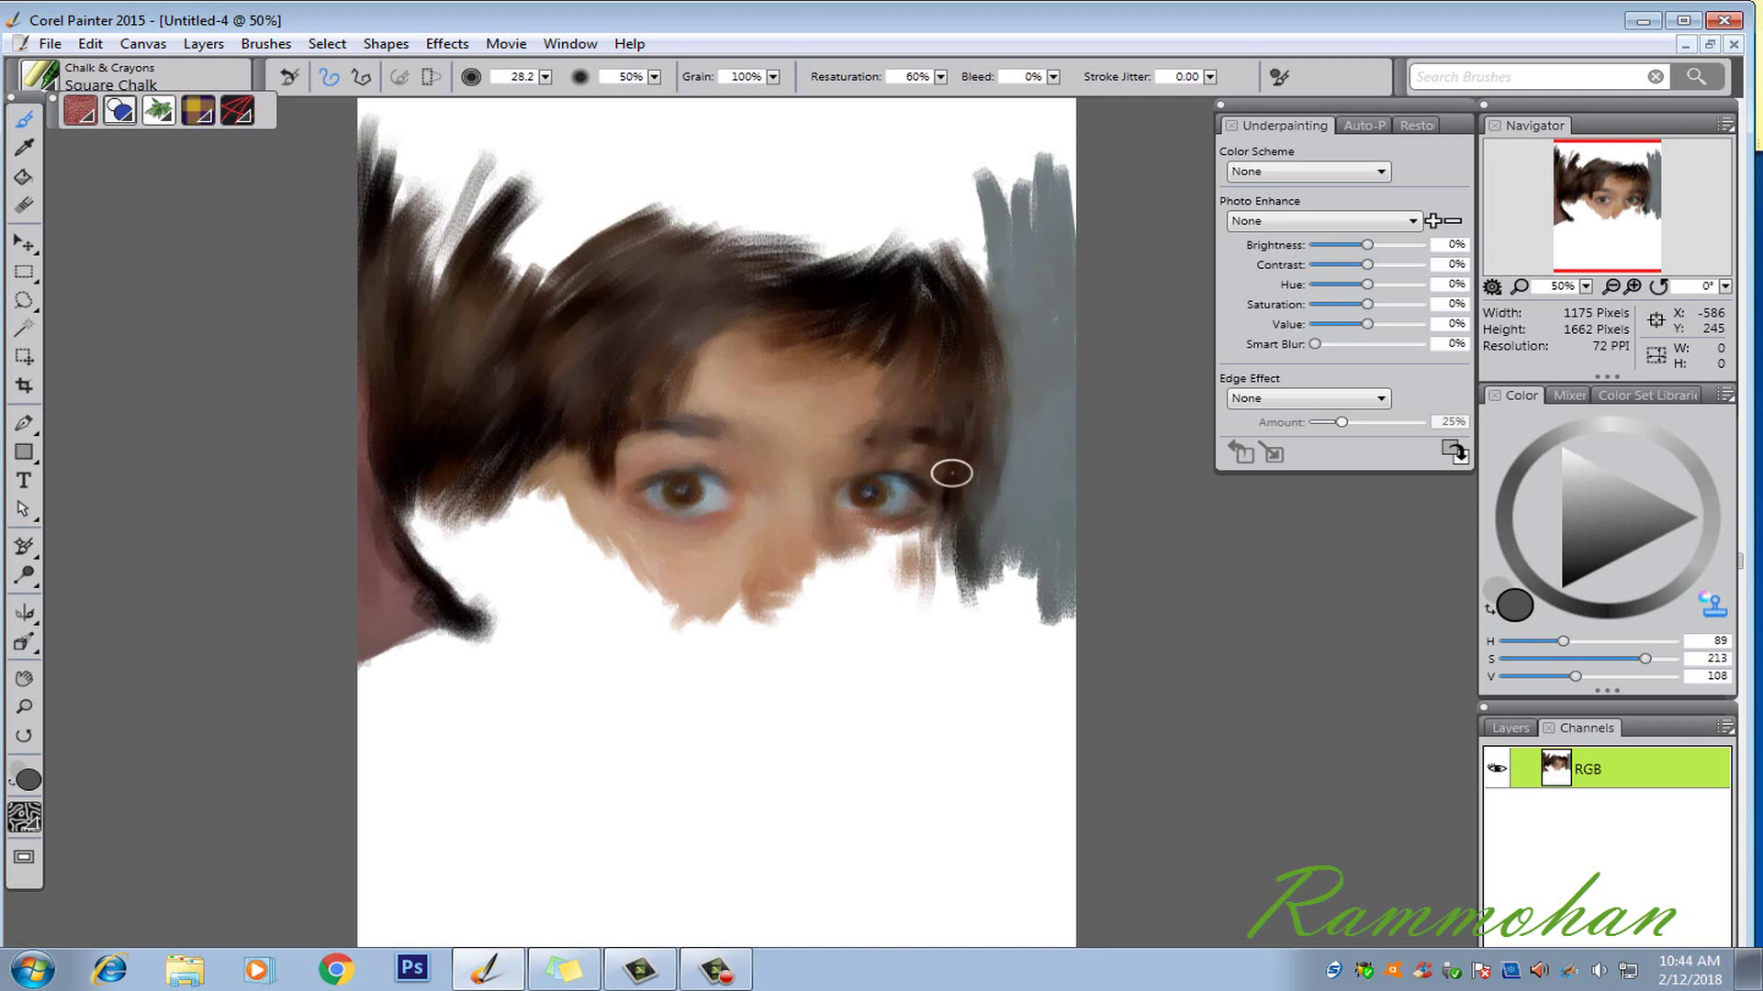
mouse_move(901, 285)
mouse_down()
mouse_move(887, 328)
mouse_move(838, 355)
mouse_move(882, 364)
mouse_move(857, 334)
mouse_move(941, 347)
mouse_up()
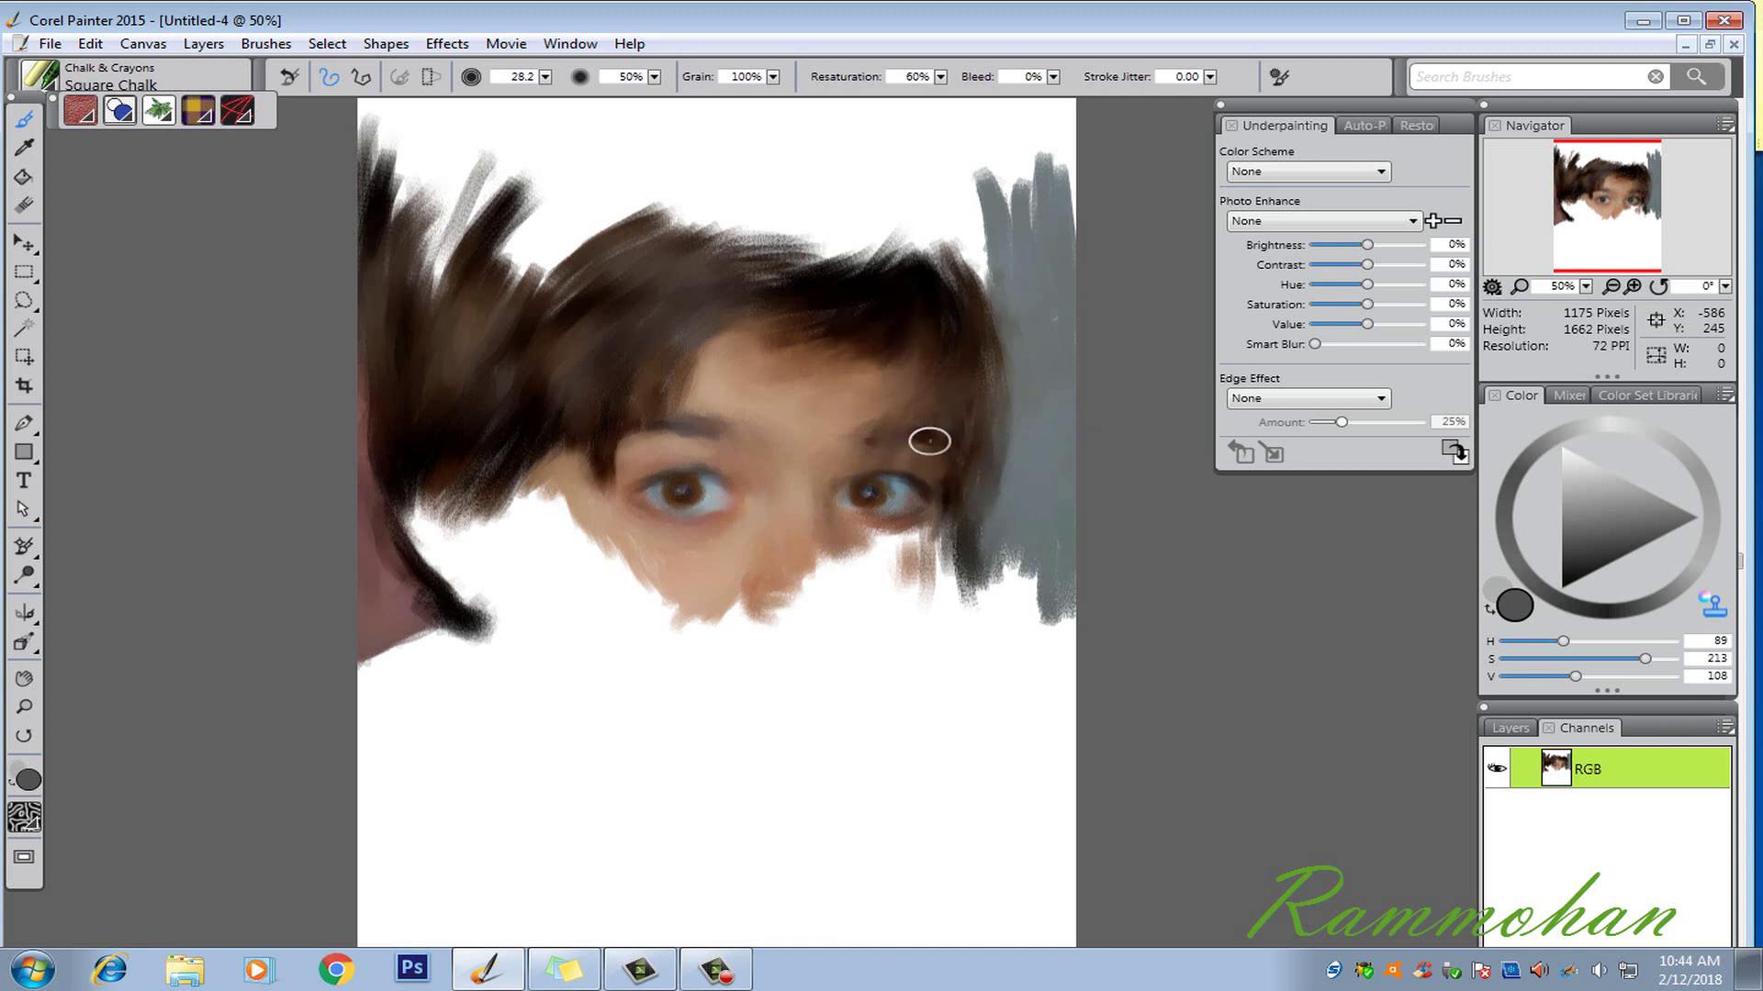
Step: Turn on tracing paper and paint the background beside the far cheek, the nose tip and the skin below the far eye
key(ctrl+t)
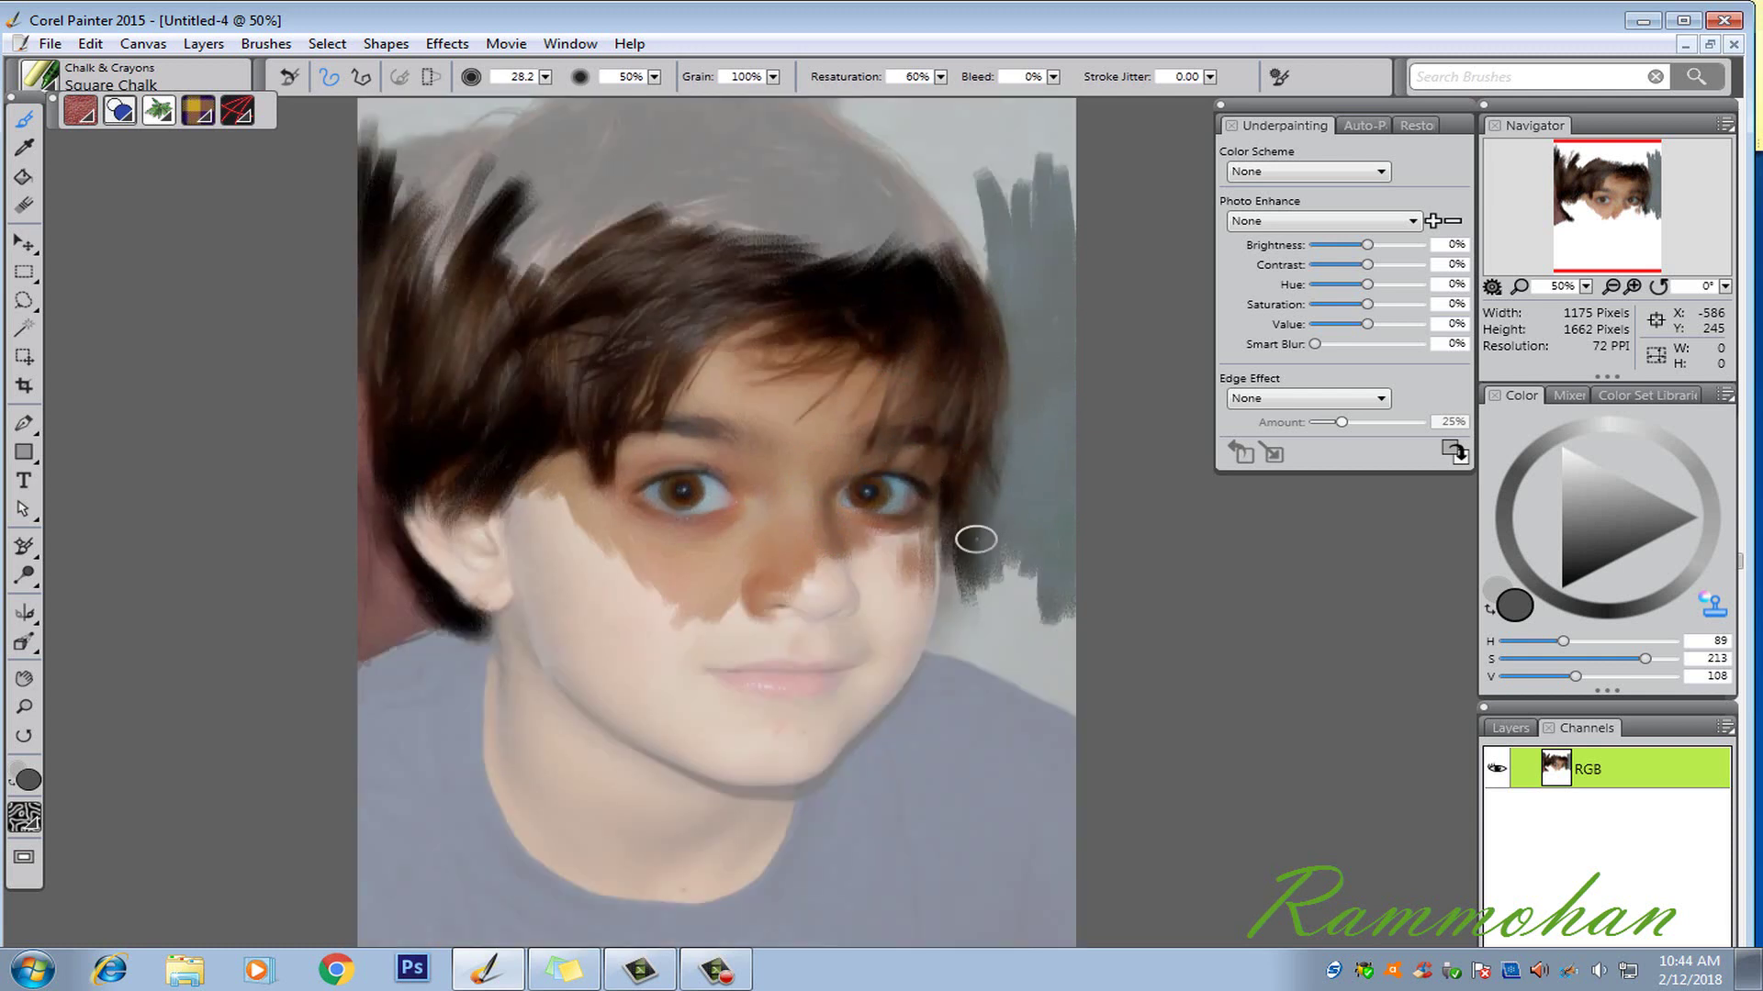
mouse_move(975, 538)
mouse_down()
mouse_move(956, 590)
mouse_move(945, 532)
mouse_move(943, 616)
mouse_move(960, 637)
mouse_move(955, 604)
mouse_move(992, 565)
mouse_move(1080, 672)
mouse_move(938, 651)
mouse_move(1034, 689)
mouse_move(995, 633)
mouse_move(955, 633)
mouse_move(960, 616)
mouse_move(933, 648)
mouse_move(1055, 638)
mouse_up()
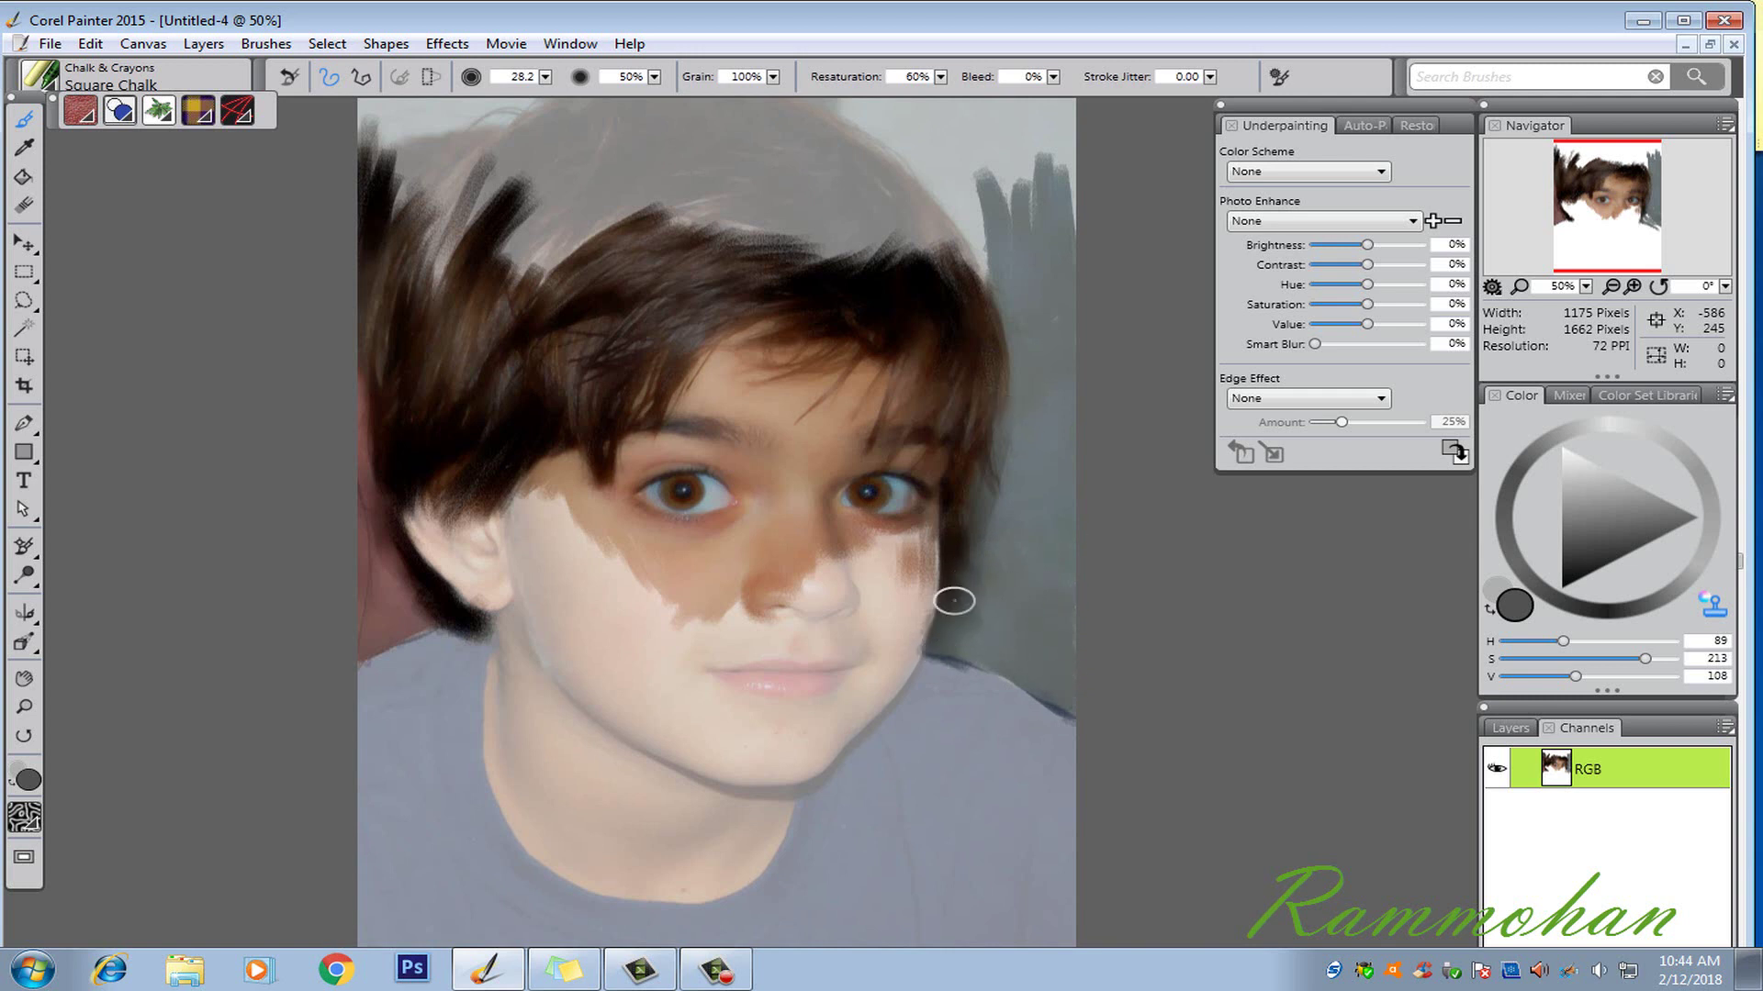
drag(820, 595, 834, 567)
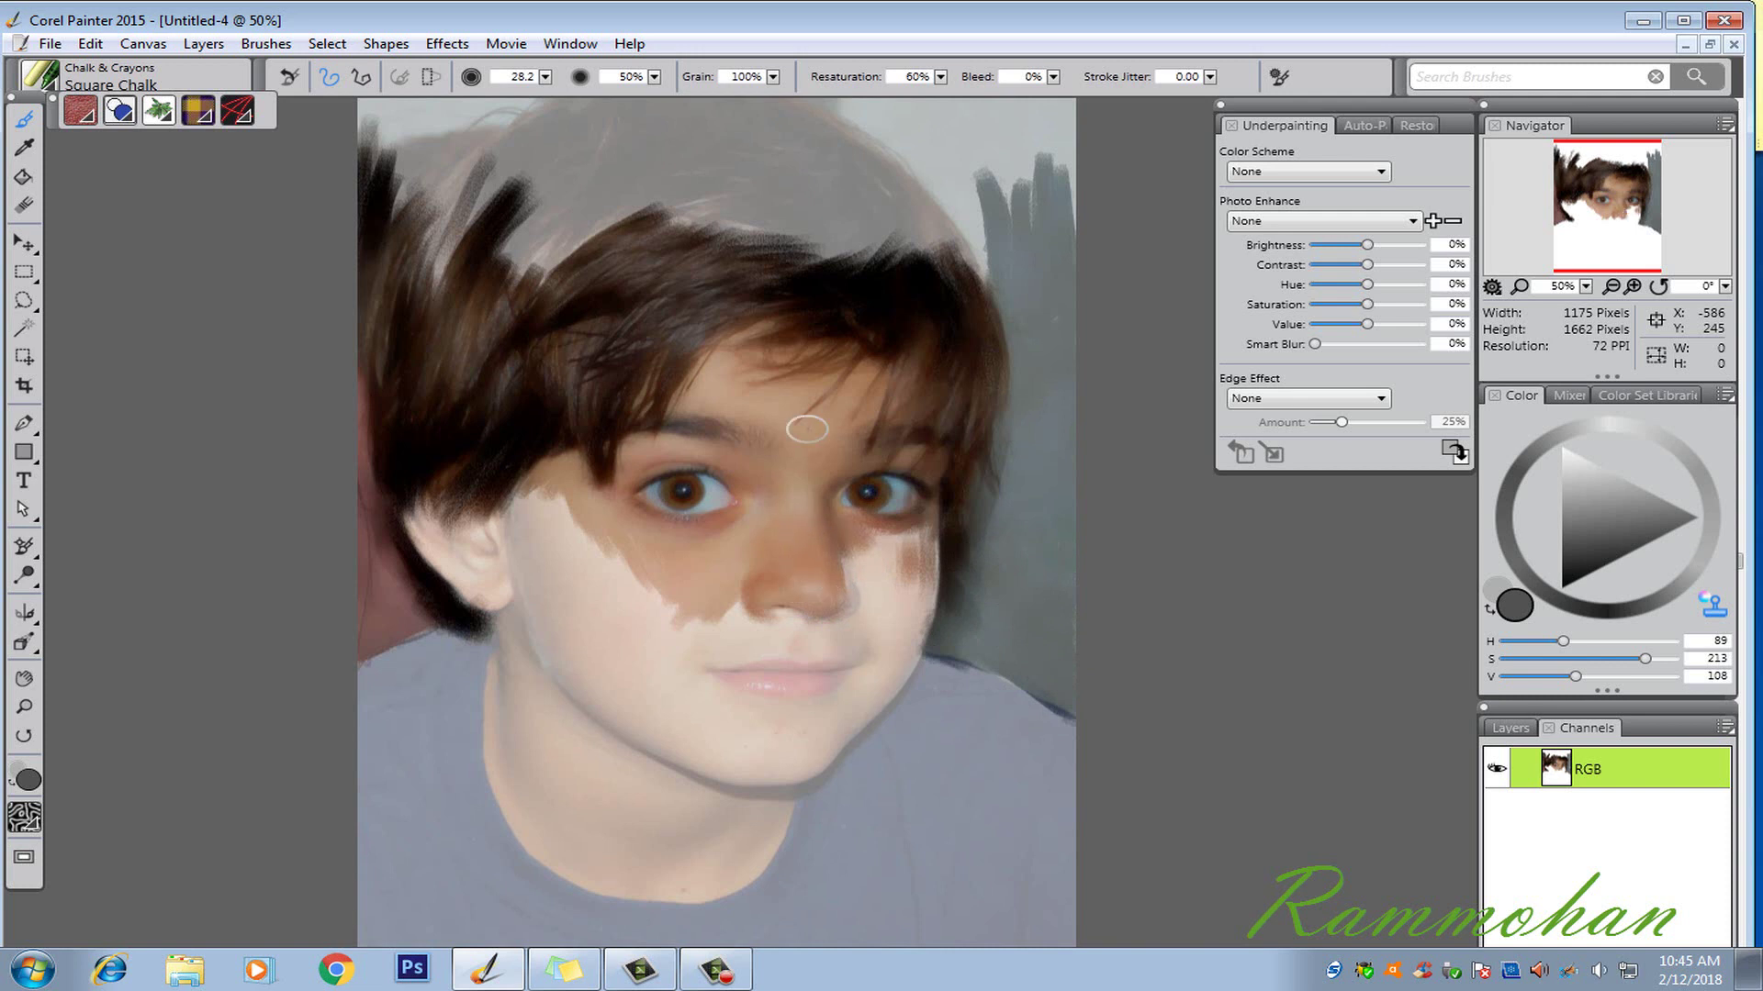
mouse_move(868, 572)
mouse_down()
mouse_move(863, 633)
mouse_move(883, 615)
mouse_move(826, 628)
mouse_move(821, 647)
mouse_move(832, 617)
mouse_up()
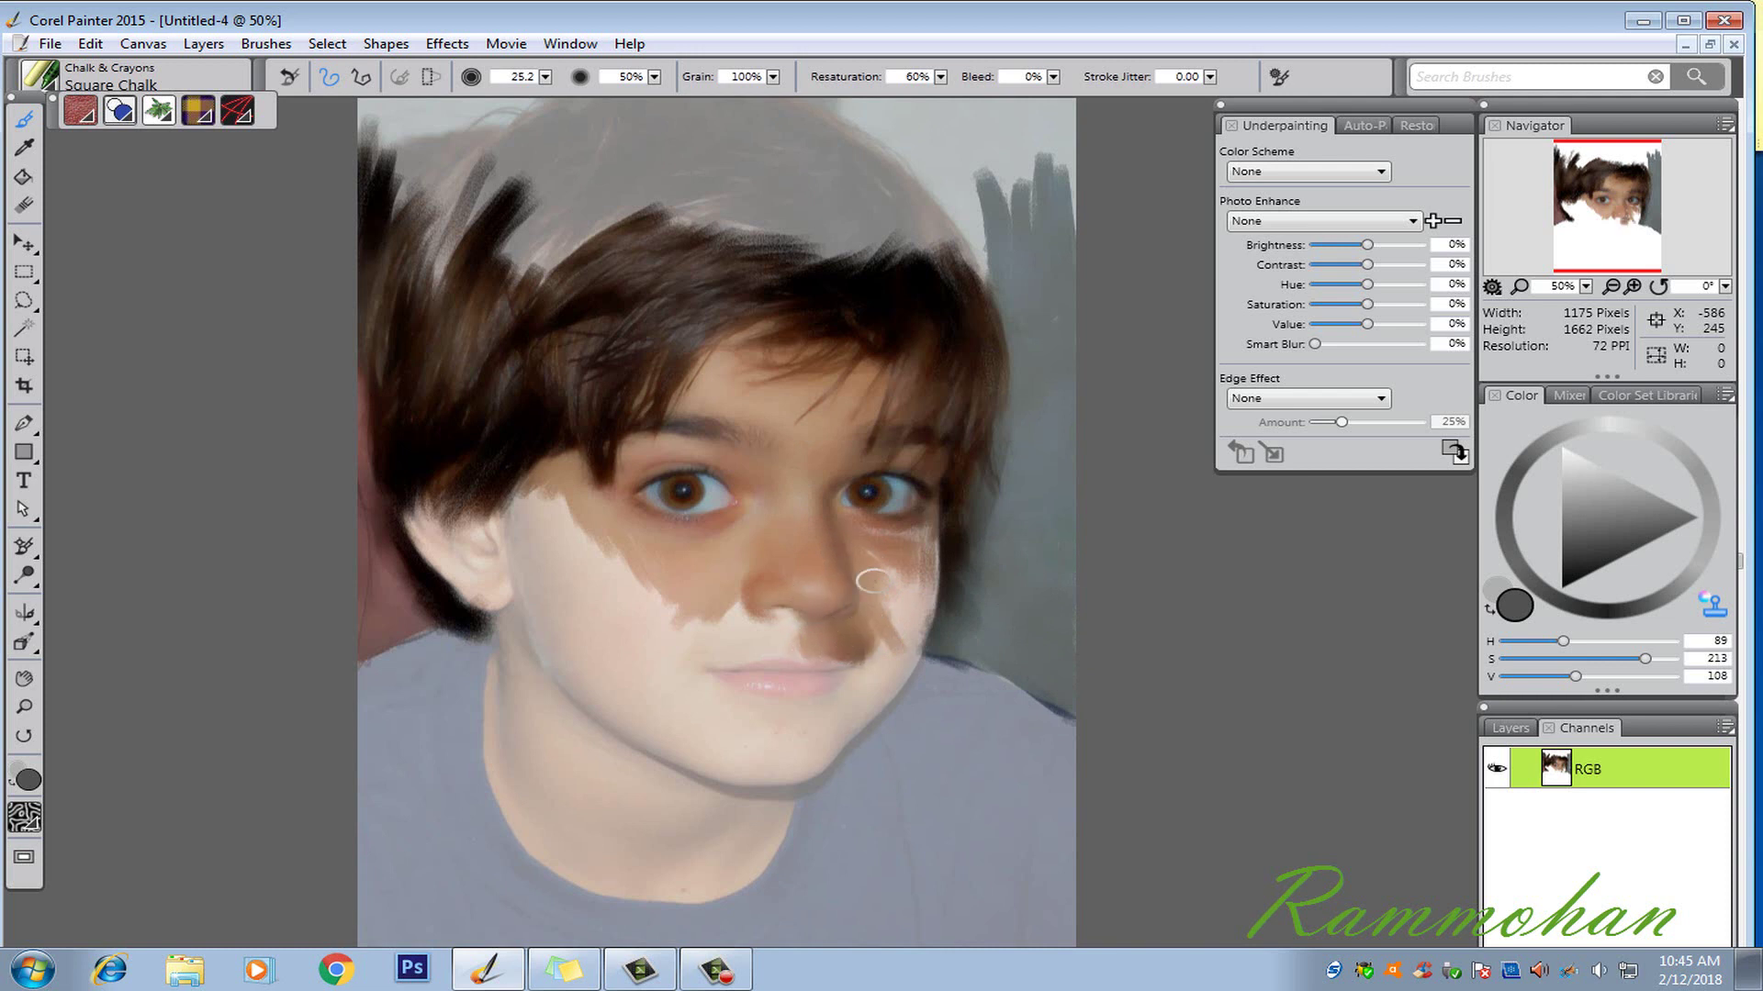
Step: Finish the far cheek, paint the navy shirt, and fill the upper background and the crown of the hair at brush size 52.2
mouse_move(859, 534)
mouse_down()
mouse_move(919, 566)
mouse_move(907, 623)
mouse_move(927, 568)
mouse_move(923, 627)
mouse_move(932, 546)
mouse_move(905, 588)
mouse_move(885, 582)
mouse_move(898, 619)
mouse_move(933, 532)
mouse_move(907, 671)
mouse_move(848, 721)
mouse_move(861, 684)
mouse_move(839, 696)
mouse_move(898, 653)
mouse_move(848, 729)
mouse_move(894, 655)
mouse_move(844, 777)
mouse_move(925, 661)
mouse_move(881, 716)
mouse_move(937, 668)
mouse_move(896, 754)
mouse_move(925, 679)
mouse_move(857, 734)
mouse_move(921, 657)
mouse_move(839, 760)
mouse_move(925, 675)
mouse_move(957, 677)
mouse_move(988, 648)
mouse_move(971, 685)
mouse_move(1056, 723)
mouse_move(988, 688)
mouse_move(940, 691)
mouse_move(941, 709)
mouse_move(1050, 742)
mouse_move(1023, 752)
mouse_move(945, 694)
mouse_move(1061, 776)
mouse_move(1020, 750)
mouse_move(954, 753)
mouse_move(922, 841)
mouse_move(925, 709)
mouse_move(973, 883)
mouse_move(1054, 818)
mouse_move(1041, 787)
mouse_move(962, 847)
mouse_move(897, 765)
mouse_move(850, 817)
mouse_move(873, 787)
mouse_move(818, 784)
mouse_move(923, 910)
mouse_move(790, 881)
mouse_move(988, 830)
mouse_move(834, 928)
mouse_move(542, 928)
mouse_up()
mouse_move(459, 659)
mouse_down()
mouse_move(352, 694)
mouse_move(409, 649)
mouse_move(477, 789)
mouse_move(444, 631)
mouse_move(385, 881)
mouse_move(476, 905)
mouse_move(408, 717)
mouse_move(472, 842)
mouse_move(570, 905)
mouse_move(542, 905)
mouse_move(704, 913)
mouse_move(637, 933)
mouse_move(739, 918)
mouse_up()
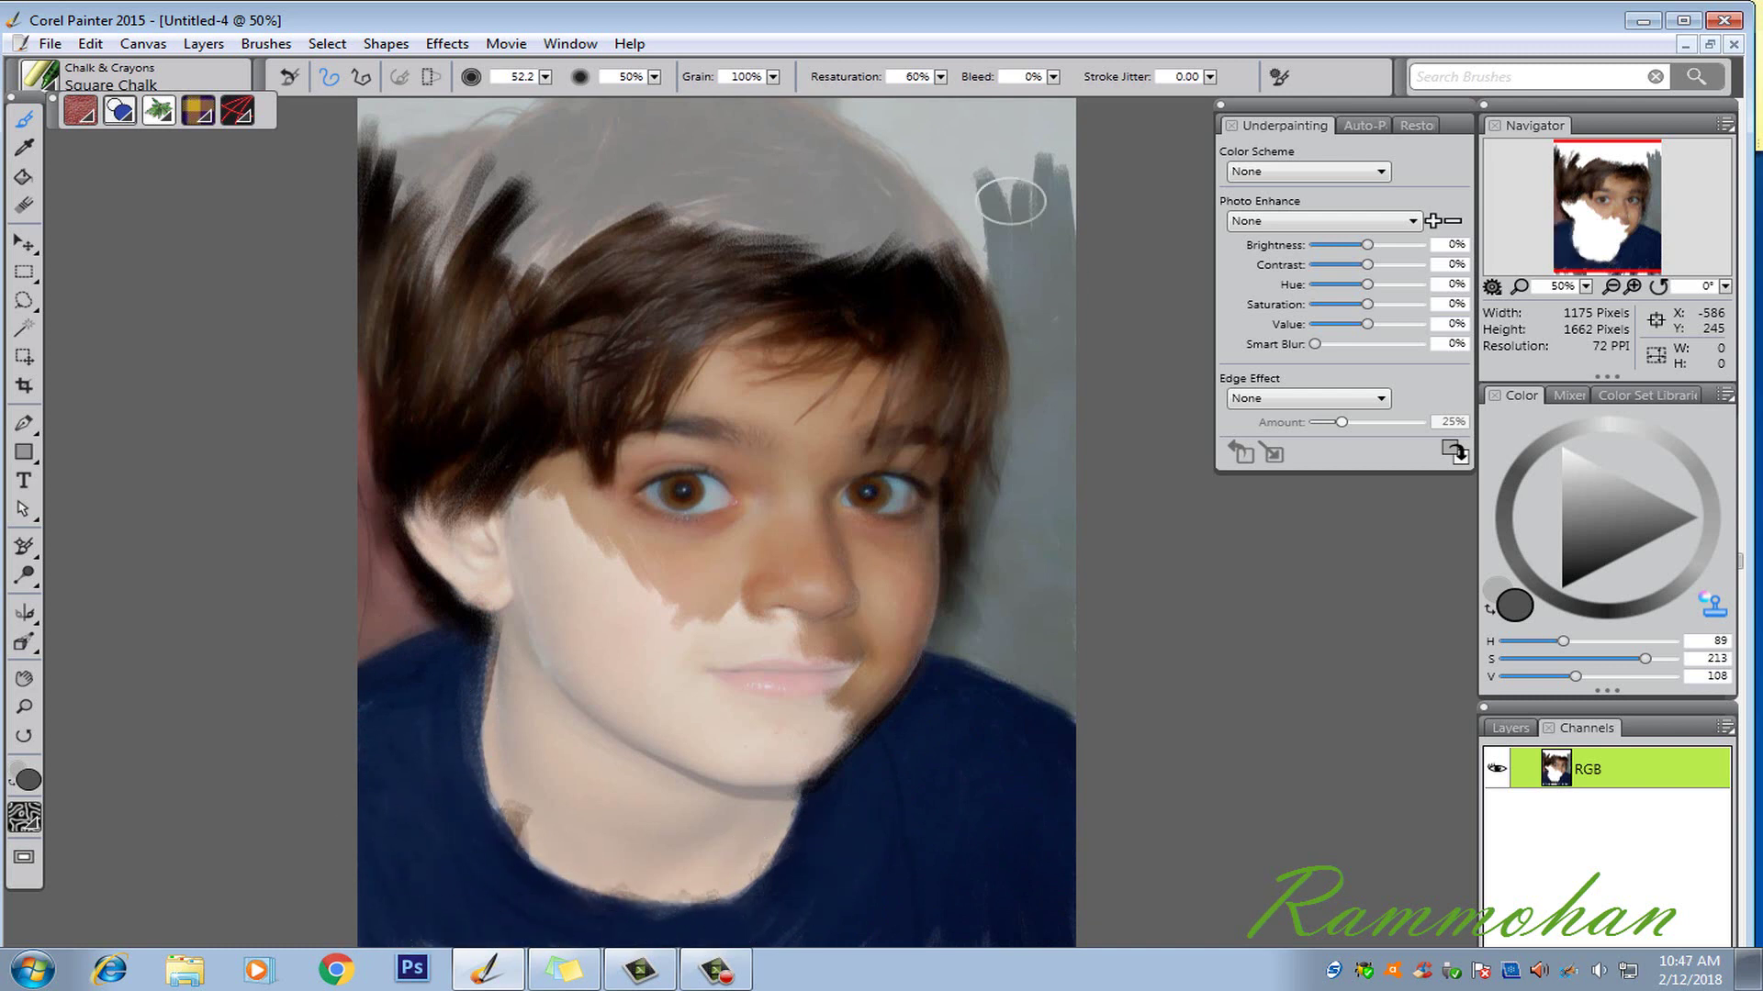
drag(1047, 268, 1072, 293)
mouse_move(1062, 224)
mouse_down()
mouse_move(944, 132)
mouse_move(1066, 132)
mouse_move(1043, 114)
mouse_move(831, 108)
mouse_move(994, 216)
mouse_move(967, 186)
mouse_move(999, 175)
mouse_move(1036, 211)
mouse_move(992, 217)
mouse_up()
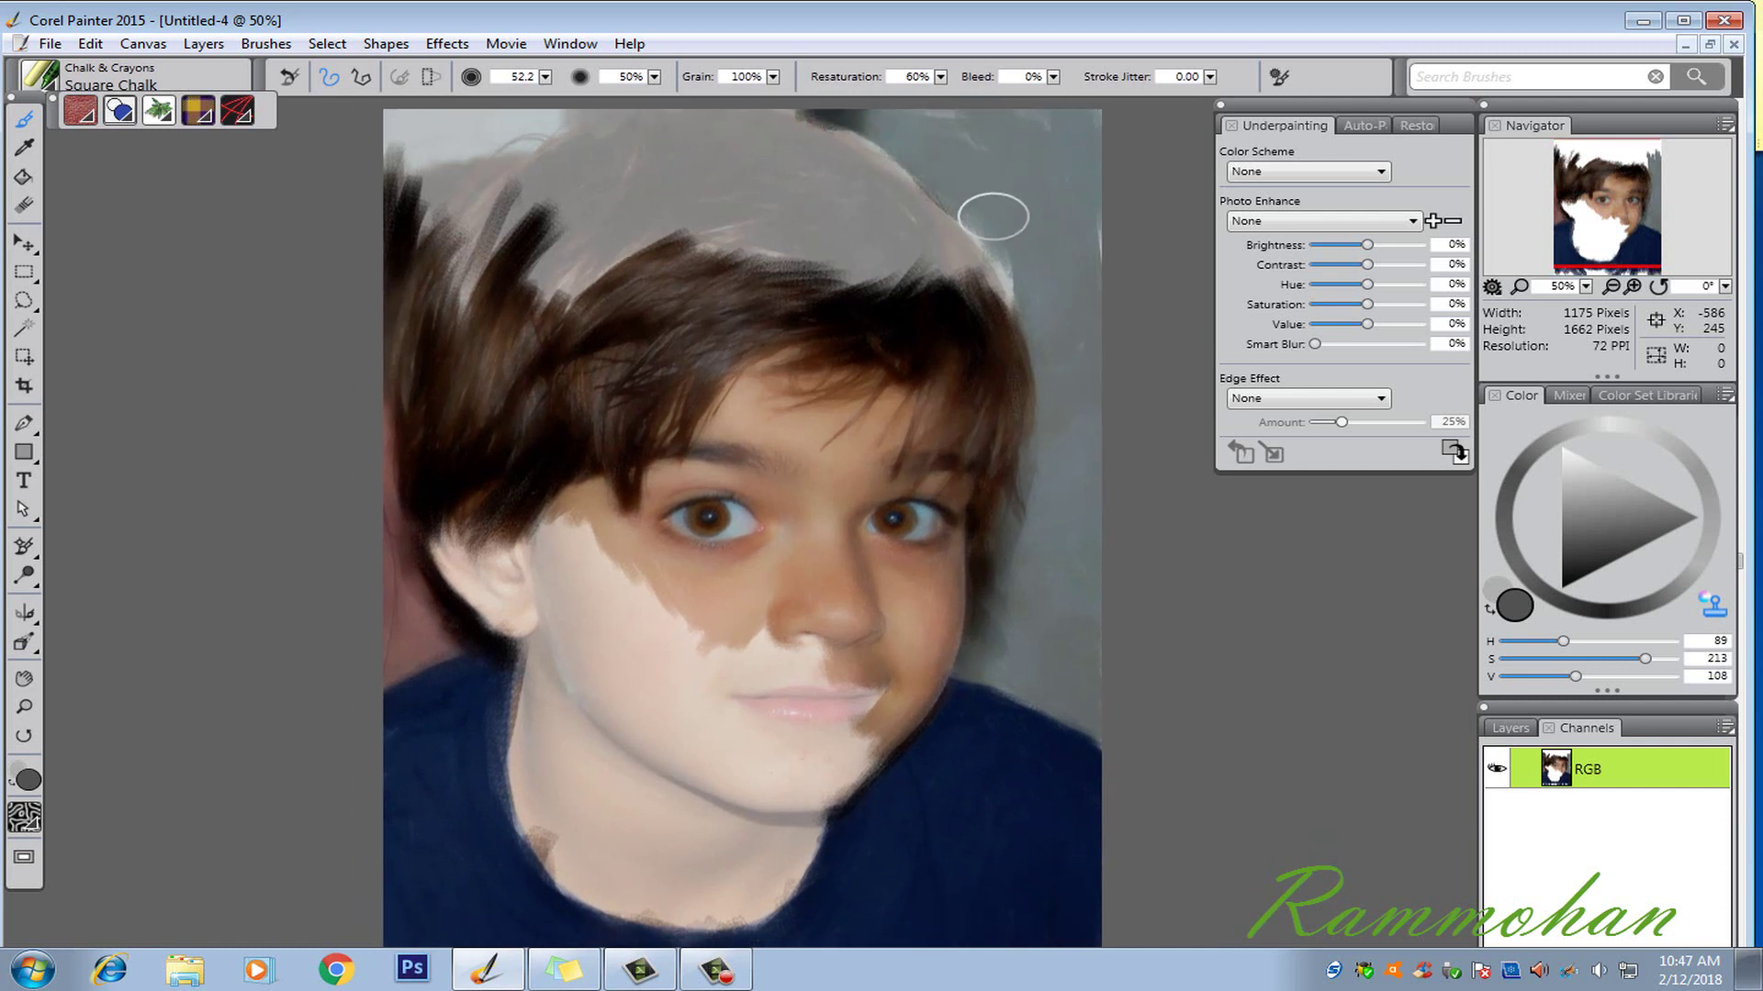
mouse_move(456, 127)
mouse_down()
mouse_move(432, 138)
mouse_move(500, 148)
mouse_move(459, 119)
mouse_move(394, 169)
mouse_move(417, 181)
mouse_move(395, 202)
mouse_move(555, 146)
mouse_move(421, 248)
mouse_move(529, 156)
mouse_move(523, 291)
mouse_move(603, 260)
mouse_move(678, 161)
mouse_move(677, 107)
mouse_move(771, 122)
mouse_move(807, 157)
mouse_move(694, 152)
mouse_move(700, 197)
mouse_move(818, 174)
mouse_move(712, 224)
mouse_move(597, 230)
mouse_up()
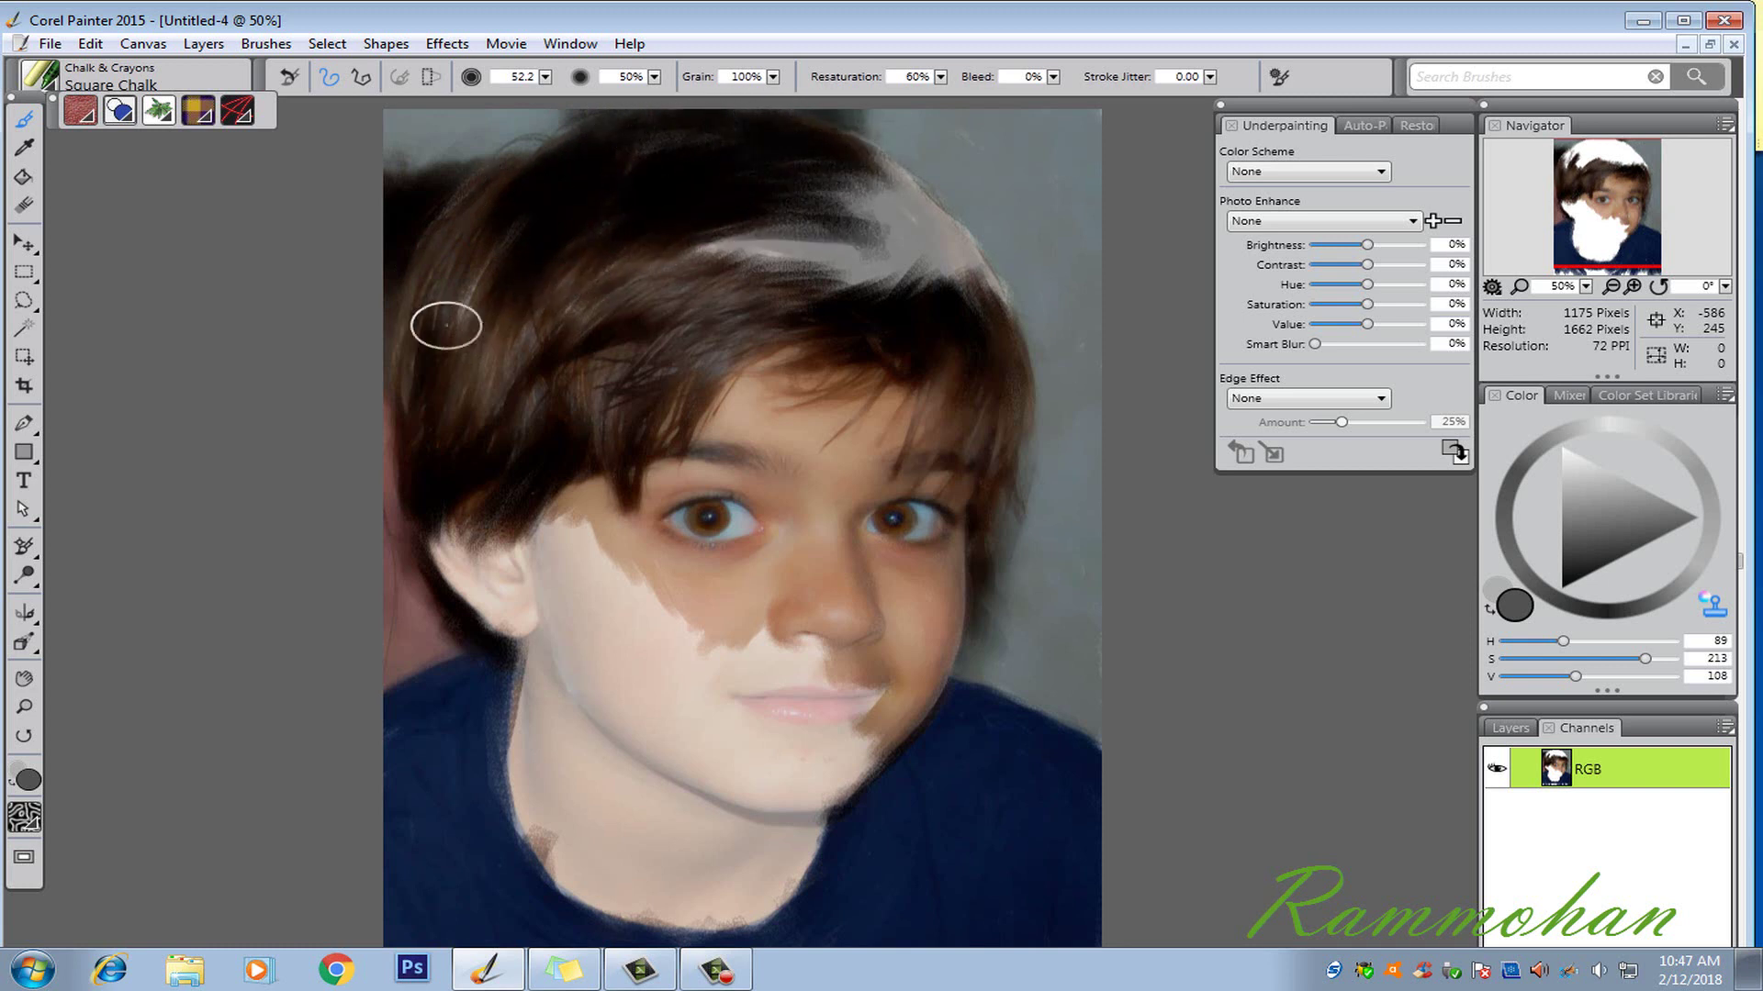
mouse_move(446, 325)
mouse_down()
mouse_move(506, 193)
mouse_move(418, 396)
mouse_move(550, 157)
mouse_move(396, 143)
mouse_move(538, 111)
mouse_move(809, 177)
mouse_move(880, 252)
mouse_move(797, 281)
mouse_move(858, 270)
mouse_move(833, 237)
mouse_move(730, 232)
mouse_move(906, 230)
mouse_move(880, 178)
mouse_move(935, 252)
mouse_move(898, 270)
mouse_move(981, 269)
mouse_move(1000, 308)
mouse_move(956, 256)
mouse_move(875, 275)
mouse_move(858, 204)
mouse_move(688, 138)
mouse_up()
Step: Turn off tracing paper and refine the hair's upper edge and the adjoining background at brush sizes 38.2 and 34.2
key(ctrl+t)
key(bracketleft)
key(bracketleft)
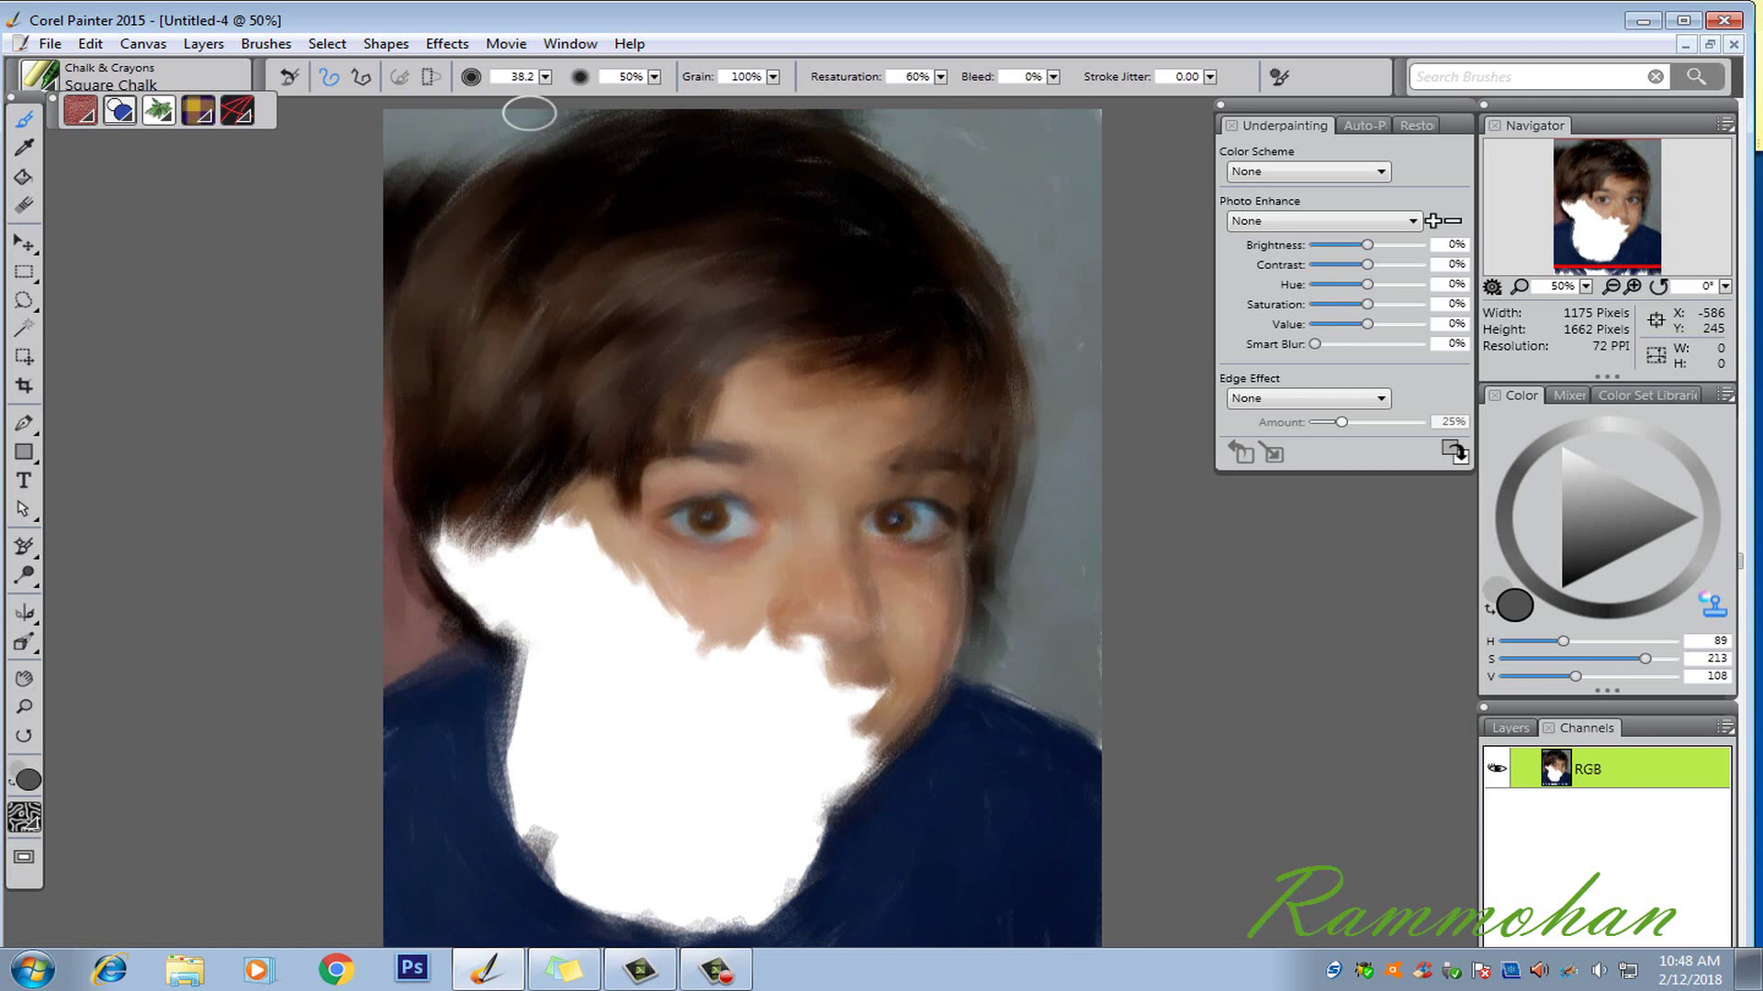
drag(490, 157, 444, 162)
drag(532, 120, 410, 180)
key(bracketleft)
key(bracketleft)
drag(885, 161, 879, 126)
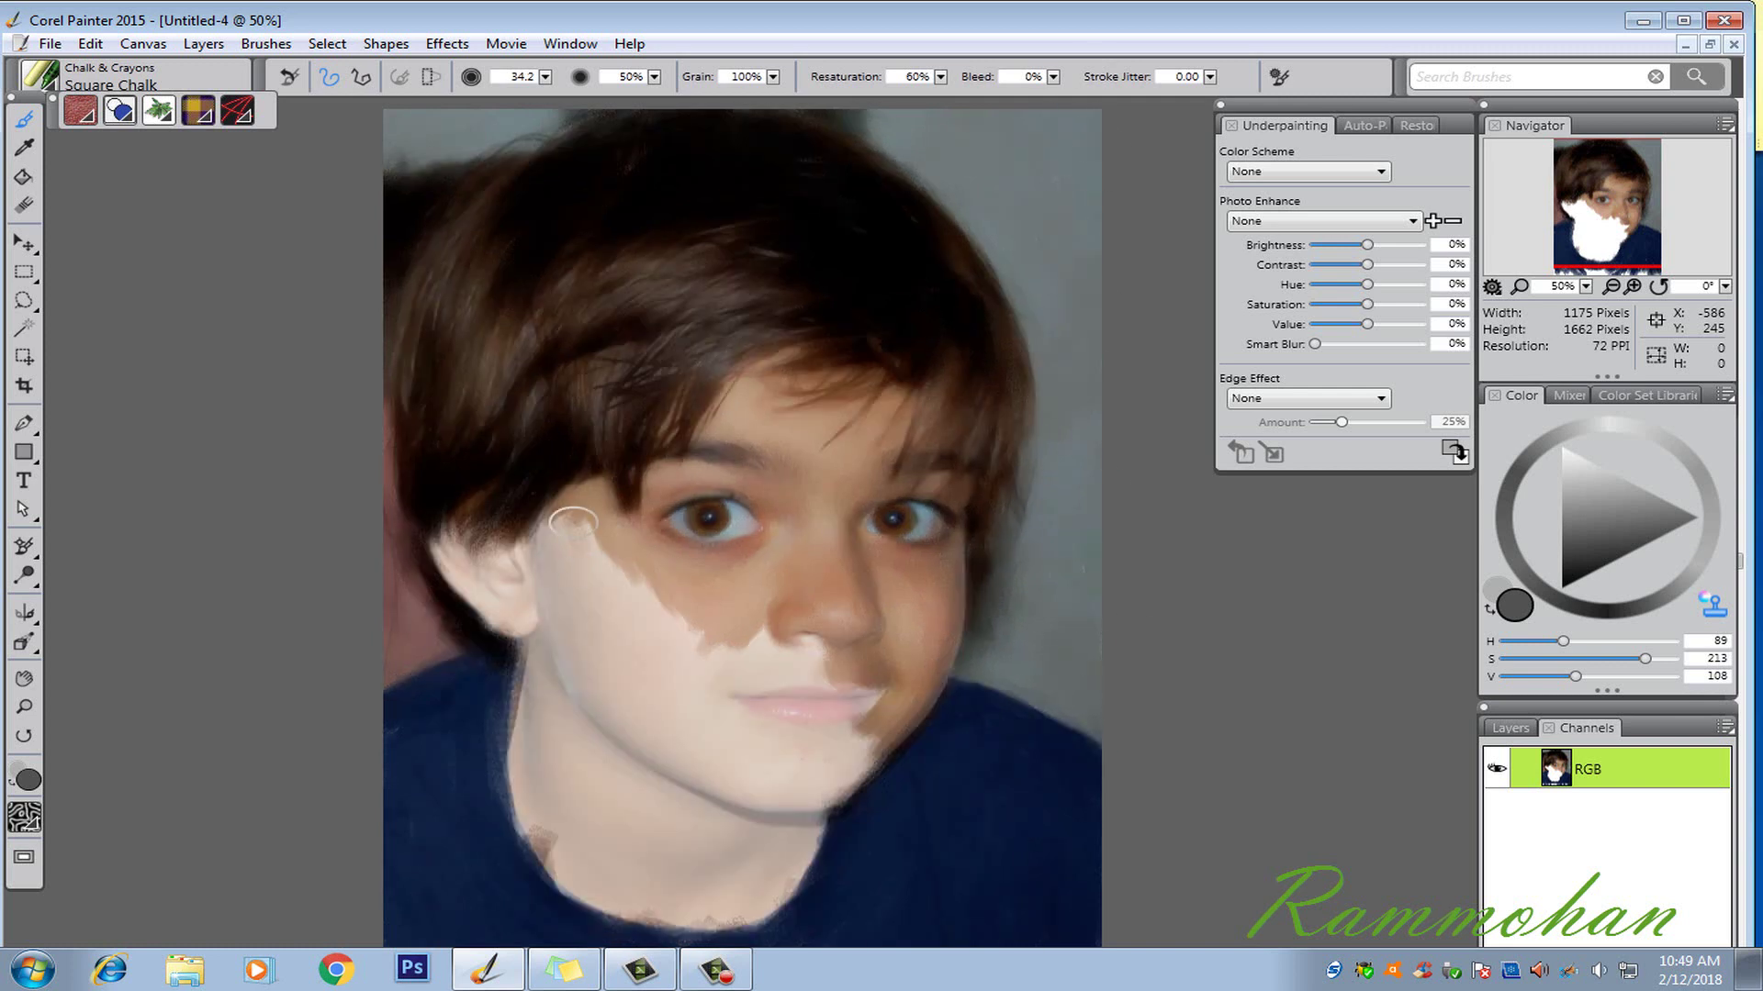
Step: Paint the ear-side cheek, jaw, chin and skin around the mouth at brush size 34.2, toggling tracing paper to check the result
mouse_move(554, 515)
mouse_down()
mouse_move(566, 668)
mouse_move(601, 699)
mouse_move(574, 607)
mouse_move(580, 523)
mouse_move(609, 621)
mouse_move(634, 579)
mouse_move(675, 653)
mouse_move(705, 662)
mouse_move(601, 593)
mouse_move(626, 664)
mouse_move(616, 559)
mouse_move(633, 704)
mouse_move(682, 715)
mouse_move(660, 663)
mouse_up()
mouse_move(542, 630)
mouse_down()
mouse_move(651, 717)
mouse_move(674, 698)
mouse_move(655, 691)
mouse_move(669, 720)
mouse_move(711, 683)
mouse_move(688, 663)
mouse_move(640, 714)
mouse_move(690, 773)
mouse_move(675, 739)
mouse_move(714, 710)
mouse_move(740, 706)
mouse_move(703, 718)
mouse_move(731, 731)
mouse_move(777, 736)
mouse_move(792, 715)
mouse_move(741, 726)
mouse_move(863, 729)
mouse_move(847, 762)
mouse_move(740, 780)
mouse_move(858, 742)
mouse_move(758, 740)
mouse_move(795, 778)
mouse_move(775, 758)
mouse_move(806, 738)
mouse_move(806, 778)
mouse_up()
drag(817, 641, 746, 648)
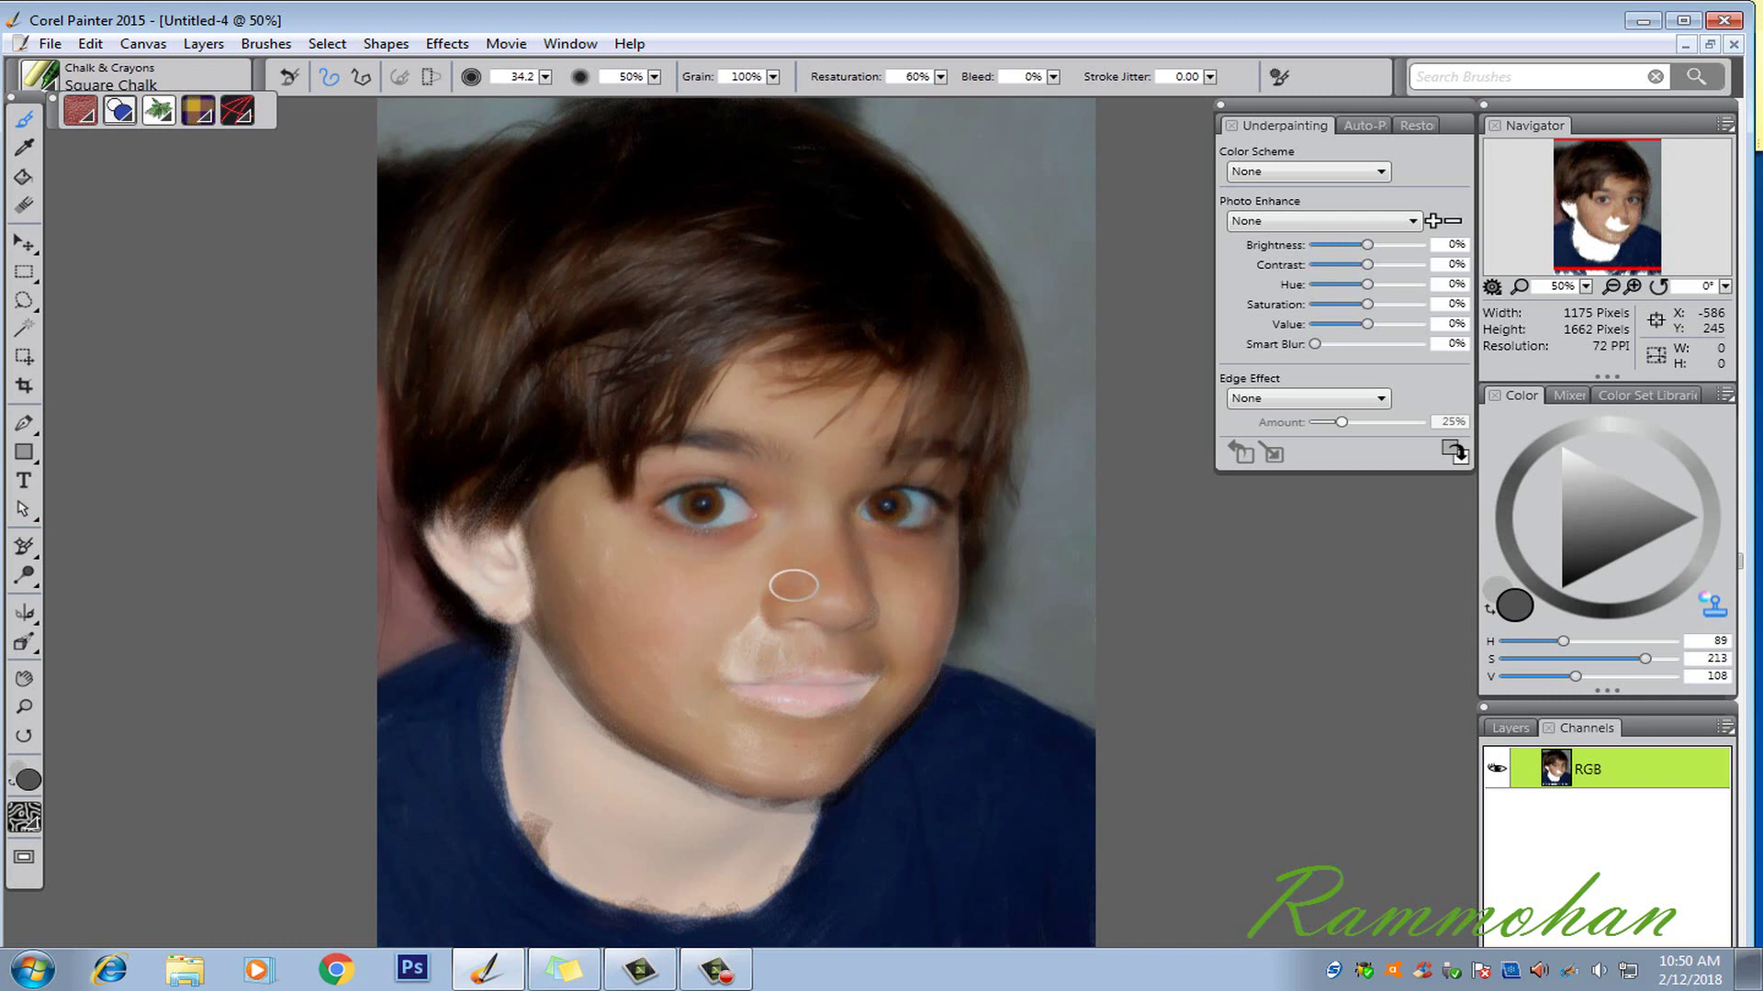
key(ctrl+t)
key(ctrl+t)
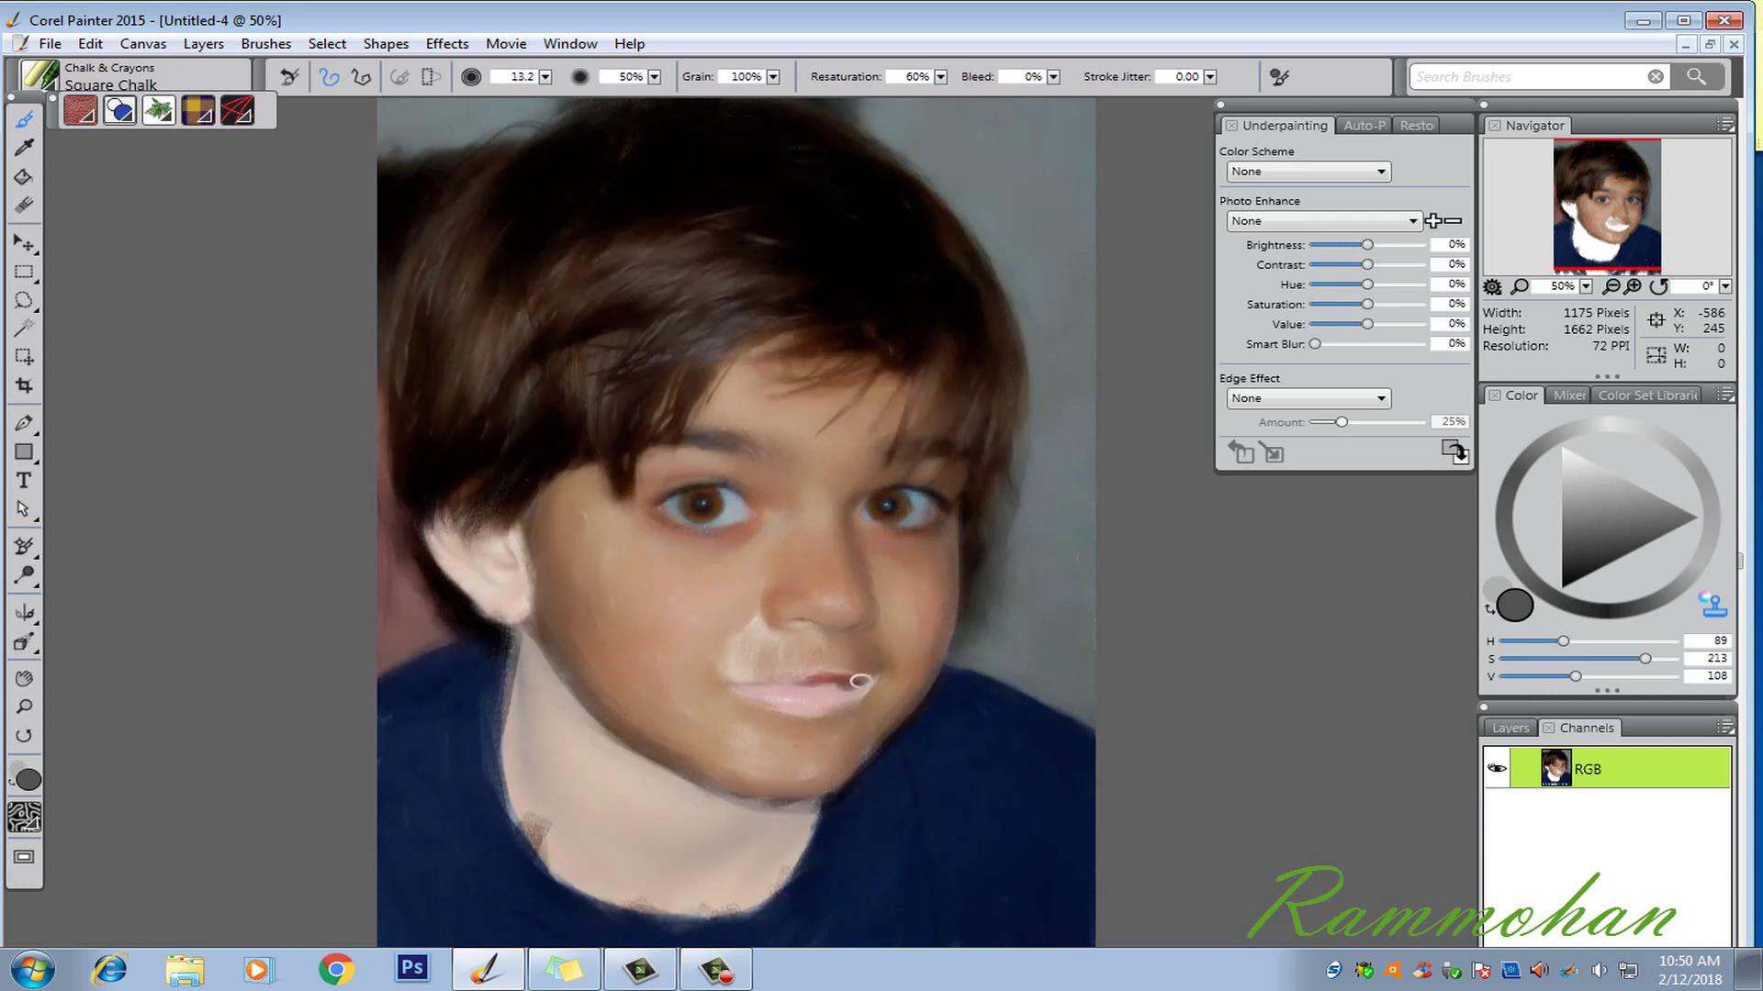
Step: Paint the lips at brush sizes 13.2 and 16.2, and fill in the skin above the mouth and the ear
drag(860, 680, 854, 684)
key(])
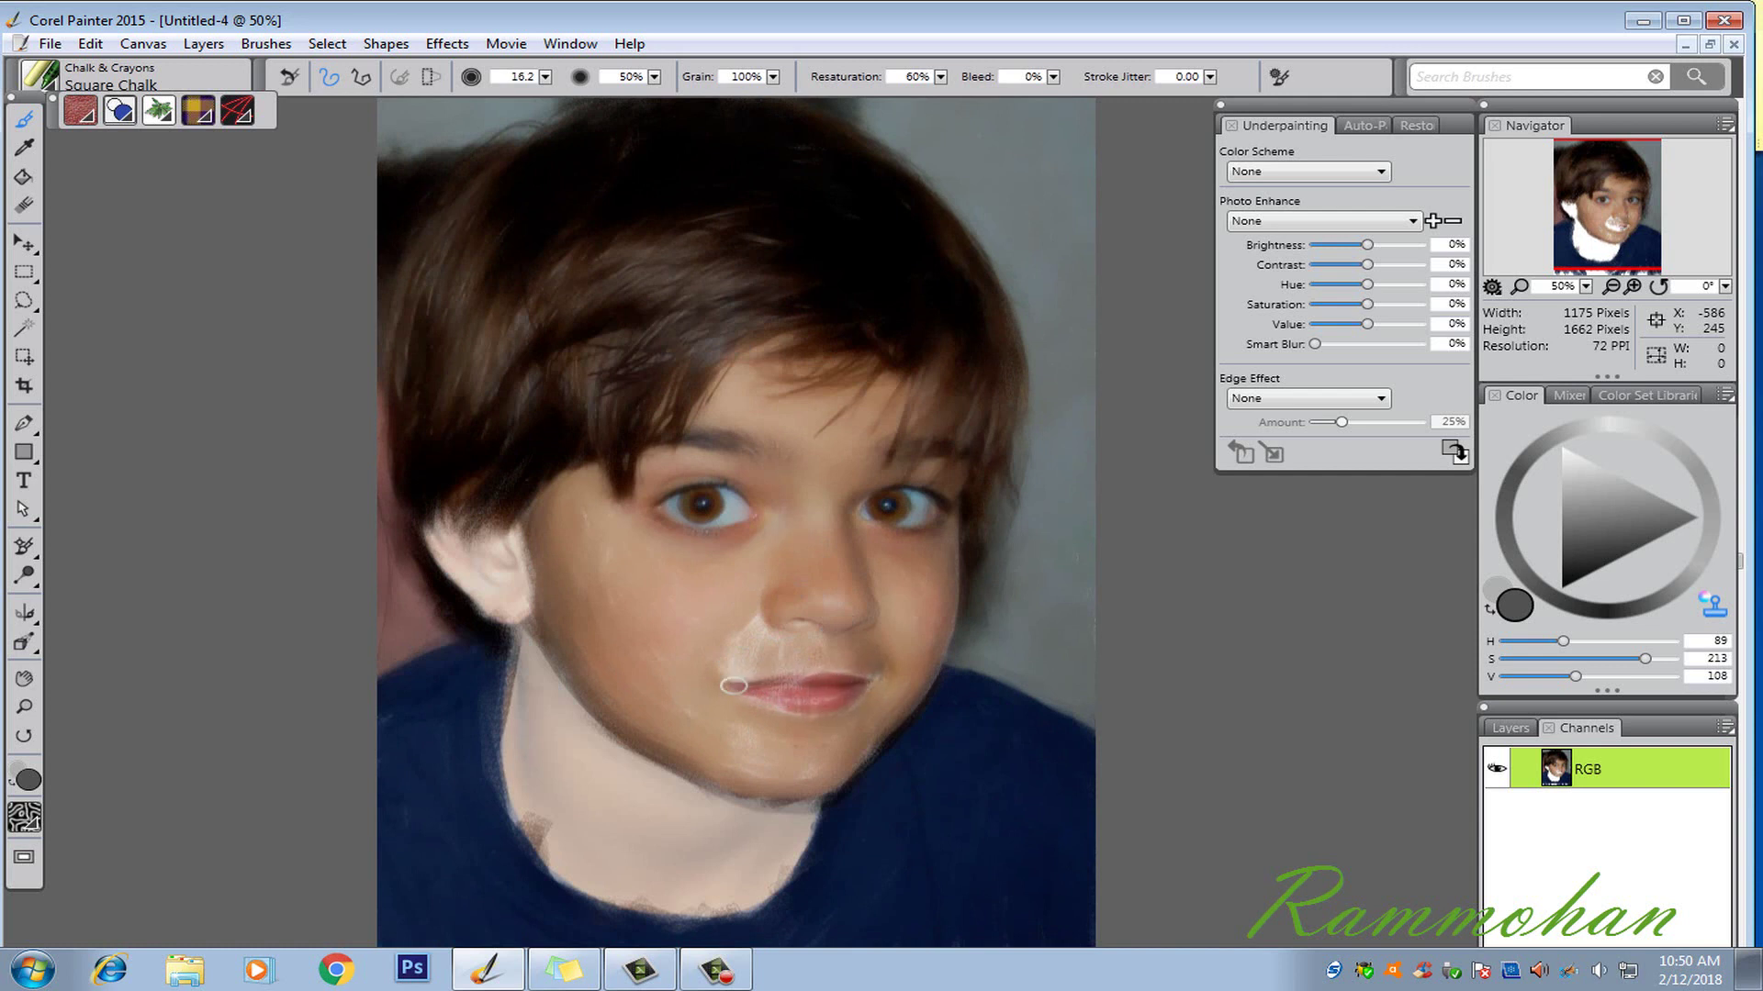
drag(758, 686, 767, 700)
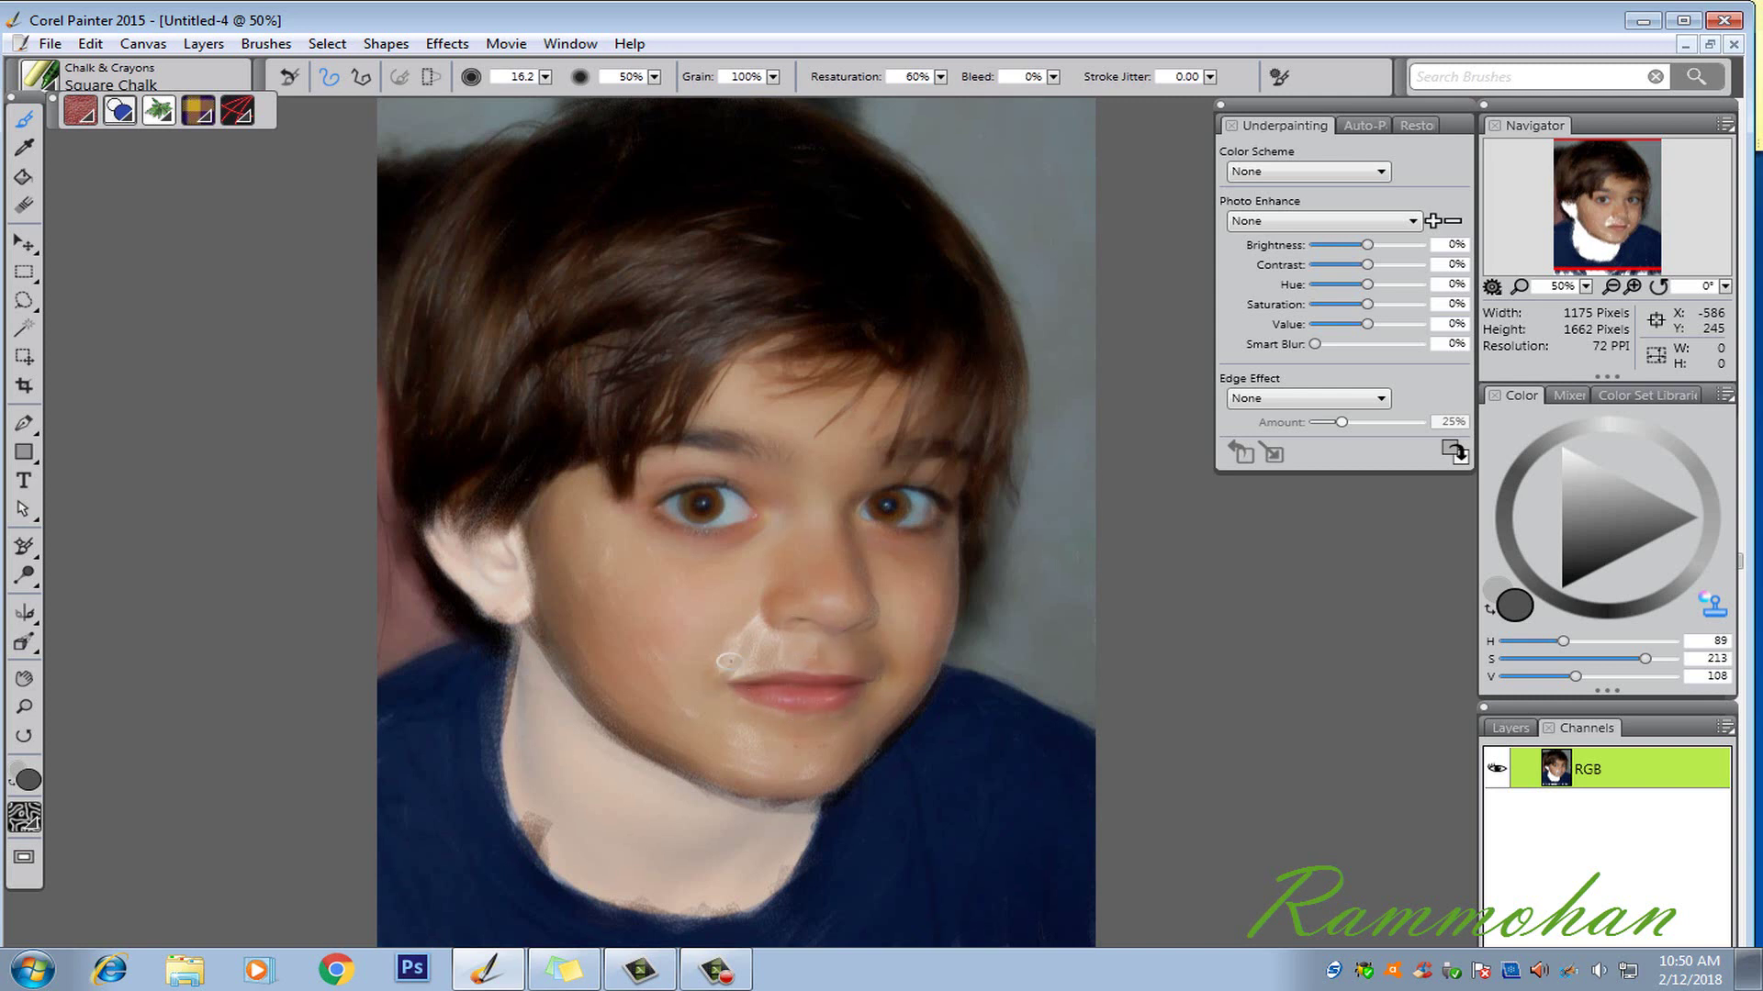
mouse_move(728, 660)
mouse_down()
mouse_move(756, 624)
mouse_move(758, 658)
mouse_move(751, 634)
mouse_move(786, 660)
mouse_up()
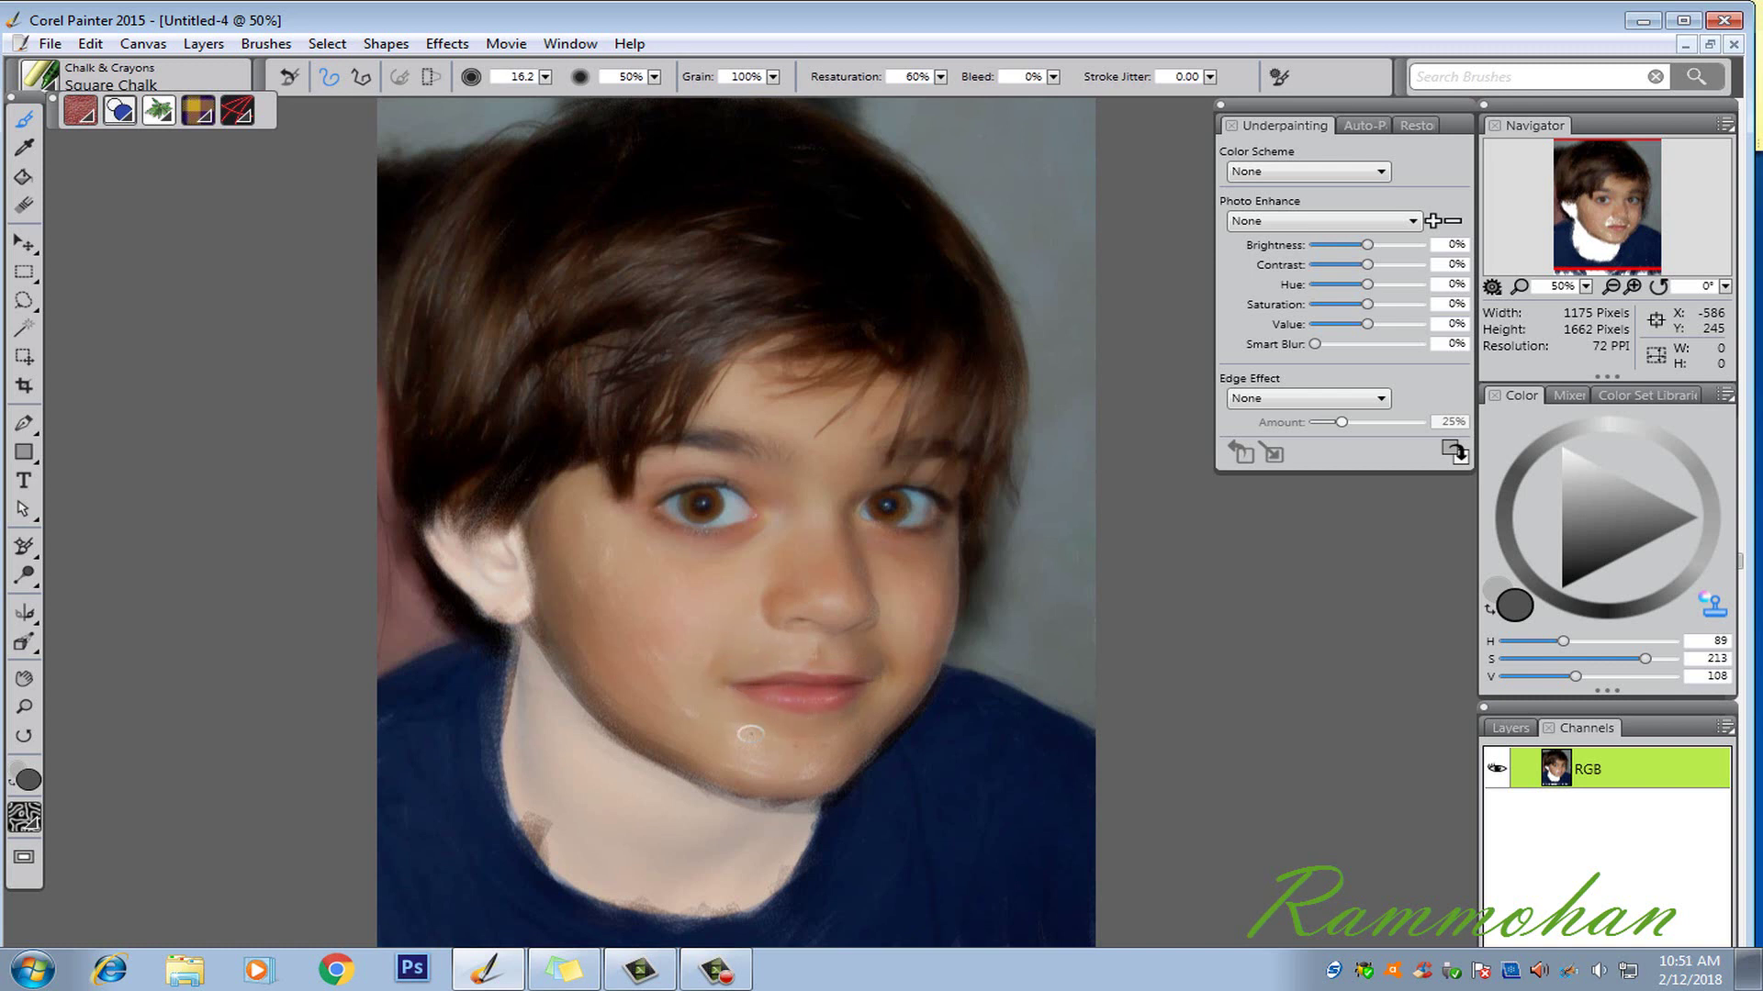
mouse_move(431, 542)
mouse_down()
mouse_move(476, 590)
mouse_move(453, 554)
mouse_up()
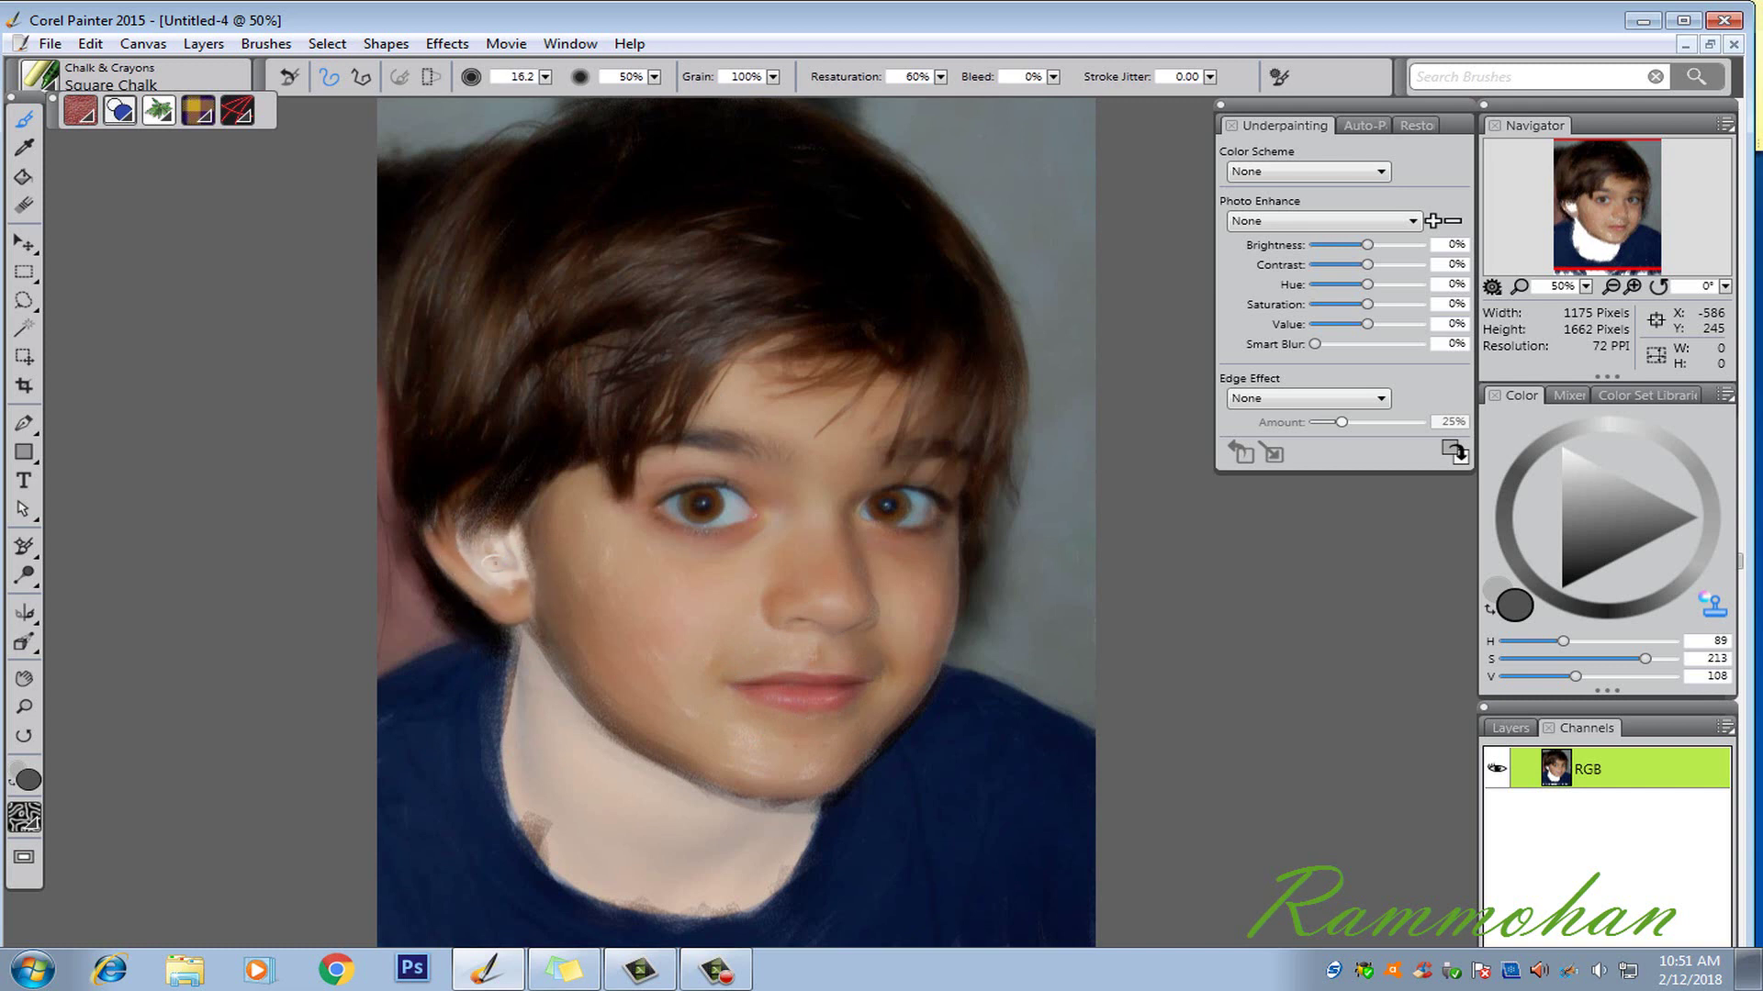
mouse_move(493, 562)
mouse_down()
mouse_move(515, 531)
mouse_move(523, 581)
mouse_move(464, 545)
mouse_move(507, 585)
mouse_up()
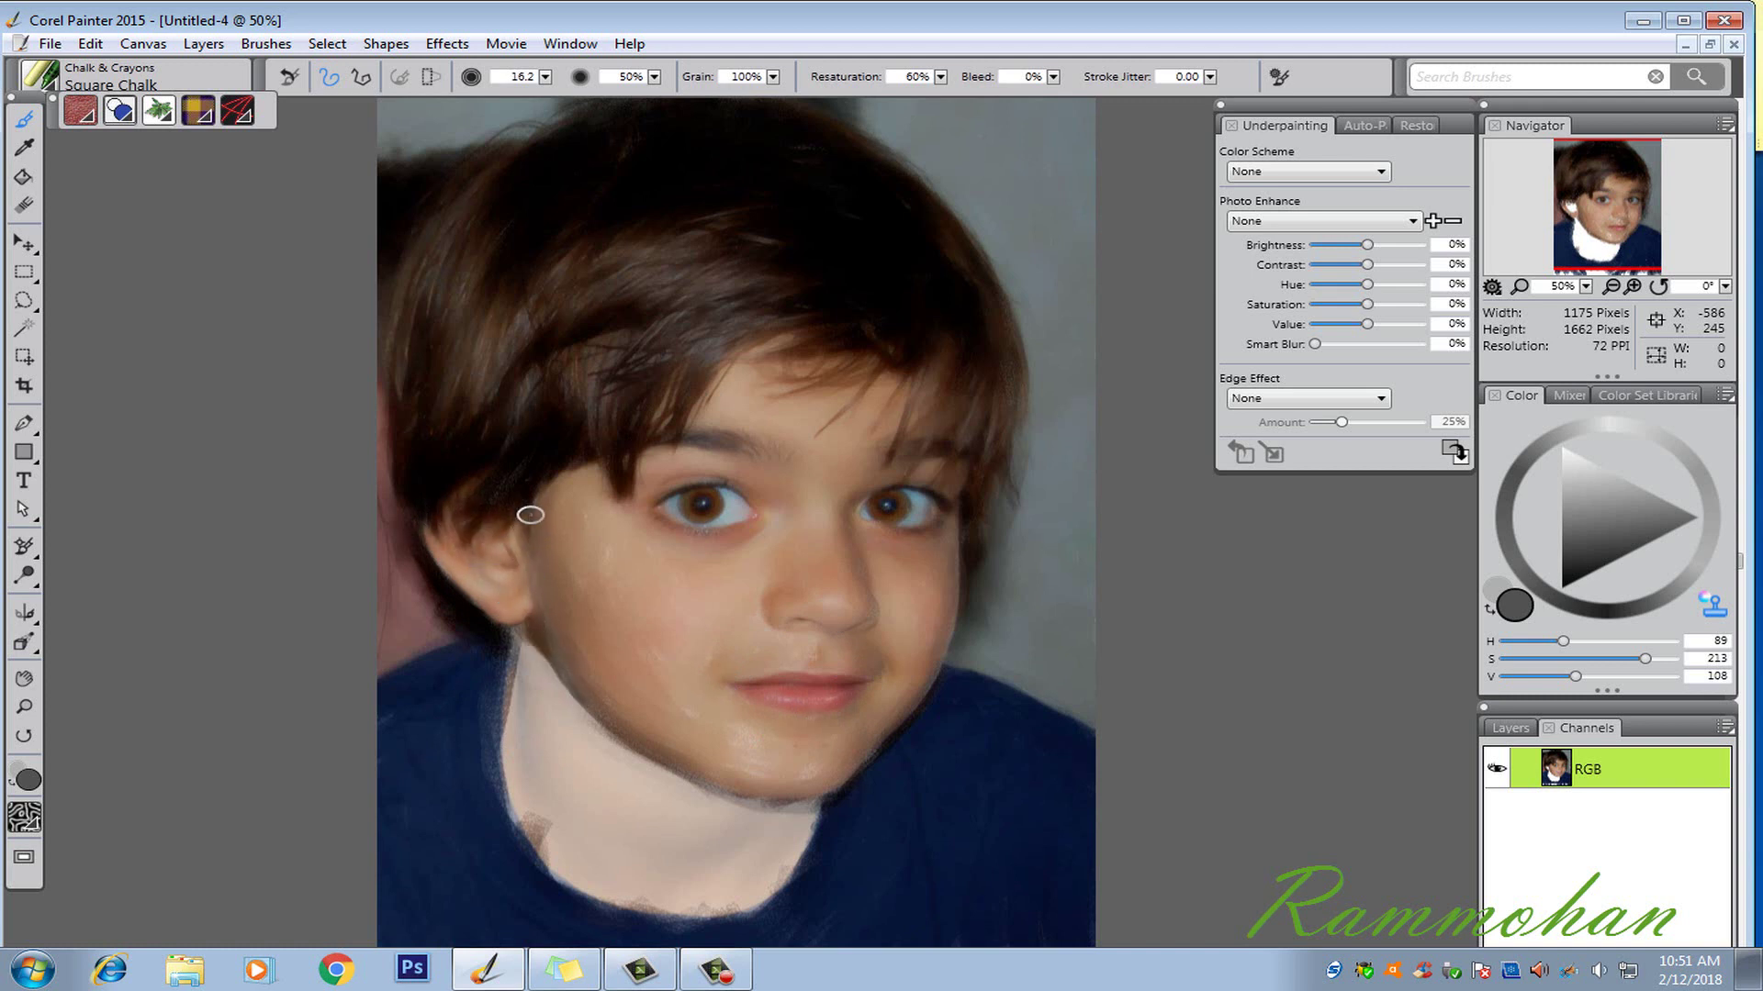
Step: Paint the neck from below the ear down to the shirt collar, enlarging the brush to 34.2
key(bracketright)
mouse_move(521, 640)
mouse_down()
mouse_move(523, 723)
mouse_move(518, 633)
mouse_move(553, 681)
mouse_move(524, 642)
mouse_move(534, 730)
mouse_move(514, 797)
mouse_move(501, 722)
mouse_move(525, 713)
mouse_move(521, 662)
mouse_move(477, 588)
mouse_move(555, 738)
mouse_move(595, 756)
mouse_move(543, 668)
mouse_move(653, 821)
mouse_move(542, 760)
mouse_move(524, 817)
mouse_move(542, 812)
mouse_move(520, 758)
mouse_move(535, 821)
mouse_move(606, 873)
mouse_move(557, 860)
mouse_move(604, 832)
mouse_move(631, 877)
mouse_move(646, 813)
mouse_move(620, 754)
mouse_up()
key(bracketright)
key(bracketright)
key(bracketright)
key(bracketright)
key(bracketright)
mouse_move(721, 852)
mouse_down()
mouse_move(605, 894)
mouse_move(579, 882)
mouse_move(720, 909)
mouse_move(672, 911)
mouse_move(784, 849)
mouse_move(774, 876)
mouse_move(778, 817)
mouse_move(757, 884)
mouse_move(793, 866)
mouse_move(660, 896)
mouse_move(751, 863)
mouse_move(673, 860)
mouse_move(757, 830)
mouse_move(725, 810)
mouse_move(787, 808)
mouse_move(767, 798)
mouse_move(732, 833)
mouse_move(645, 829)
mouse_move(671, 810)
mouse_move(642, 858)
mouse_up()
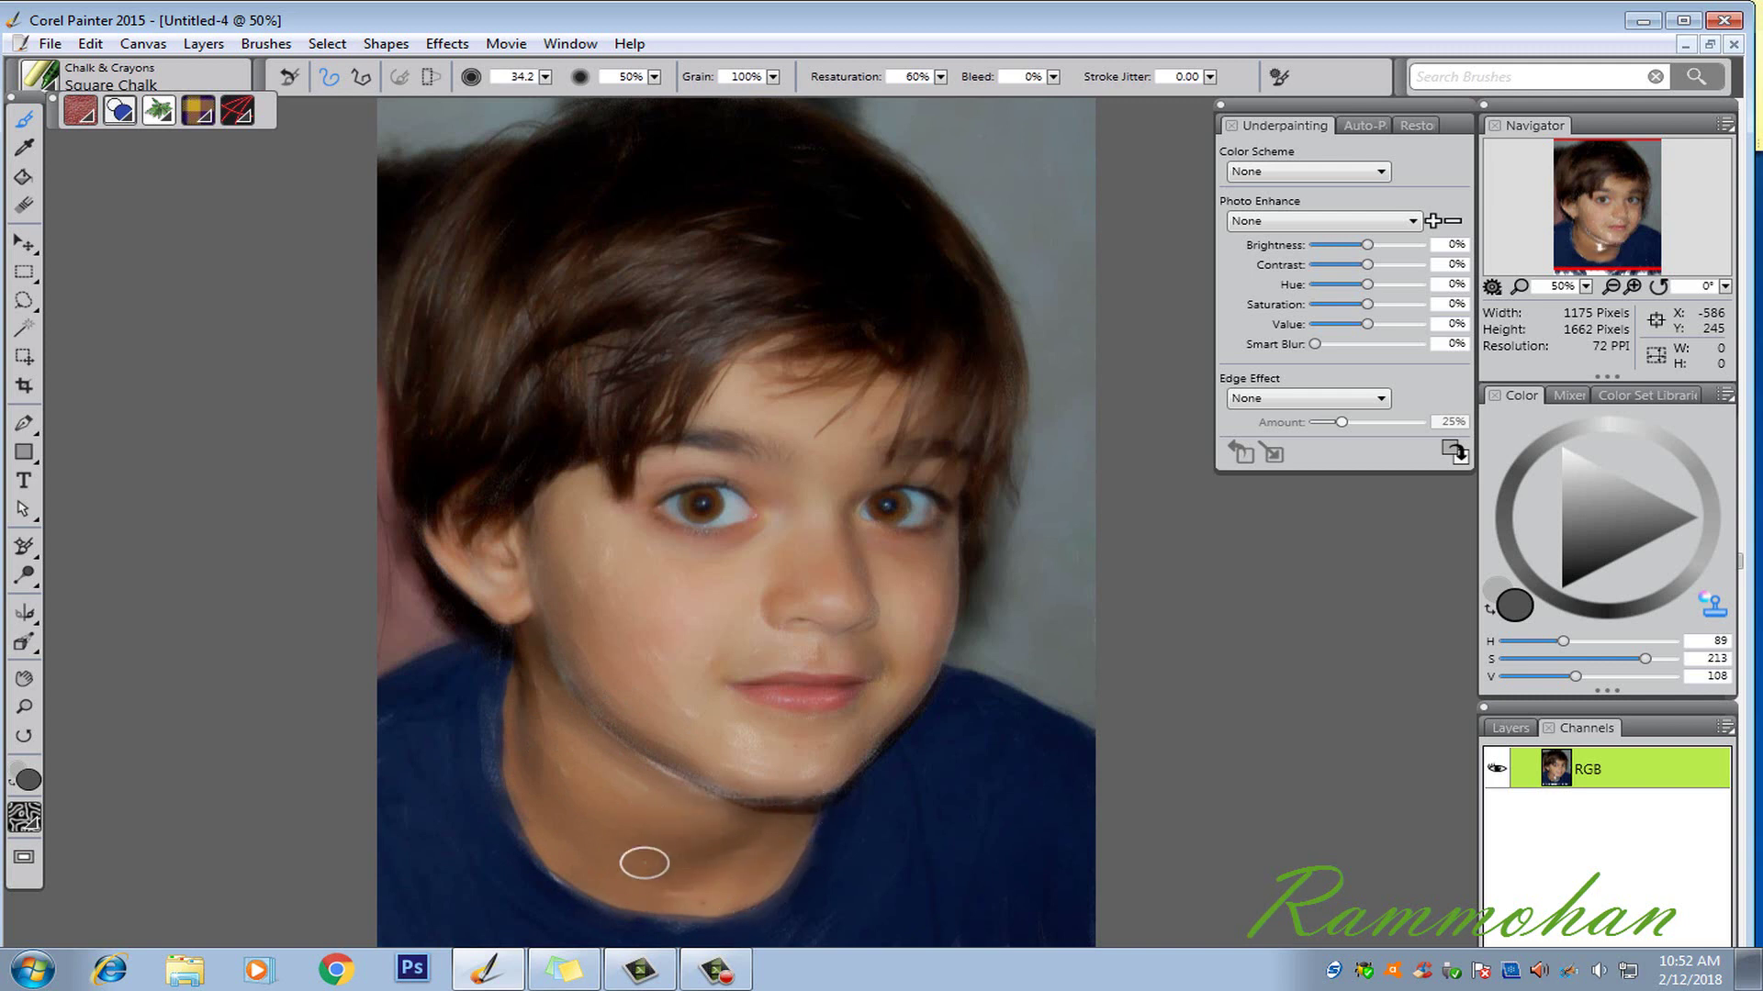
Step: Fill in the edge between the jawline and the neck, reducing the brush size to 28.2
key(bracketleft)
key(bracketleft)
mouse_move(834, 790)
mouse_down()
mouse_move(751, 800)
mouse_move(799, 815)
mouse_move(855, 779)
mouse_move(662, 771)
mouse_move(704, 786)
mouse_move(564, 673)
mouse_move(575, 695)
mouse_move(567, 678)
mouse_move(610, 692)
mouse_move(556, 671)
mouse_move(642, 753)
mouse_up()
key(bracketleft)
Step: Turn off tracing paper and smooth the collar edge, the neck, the chin and the skin around the mouth
key(ctrl+t)
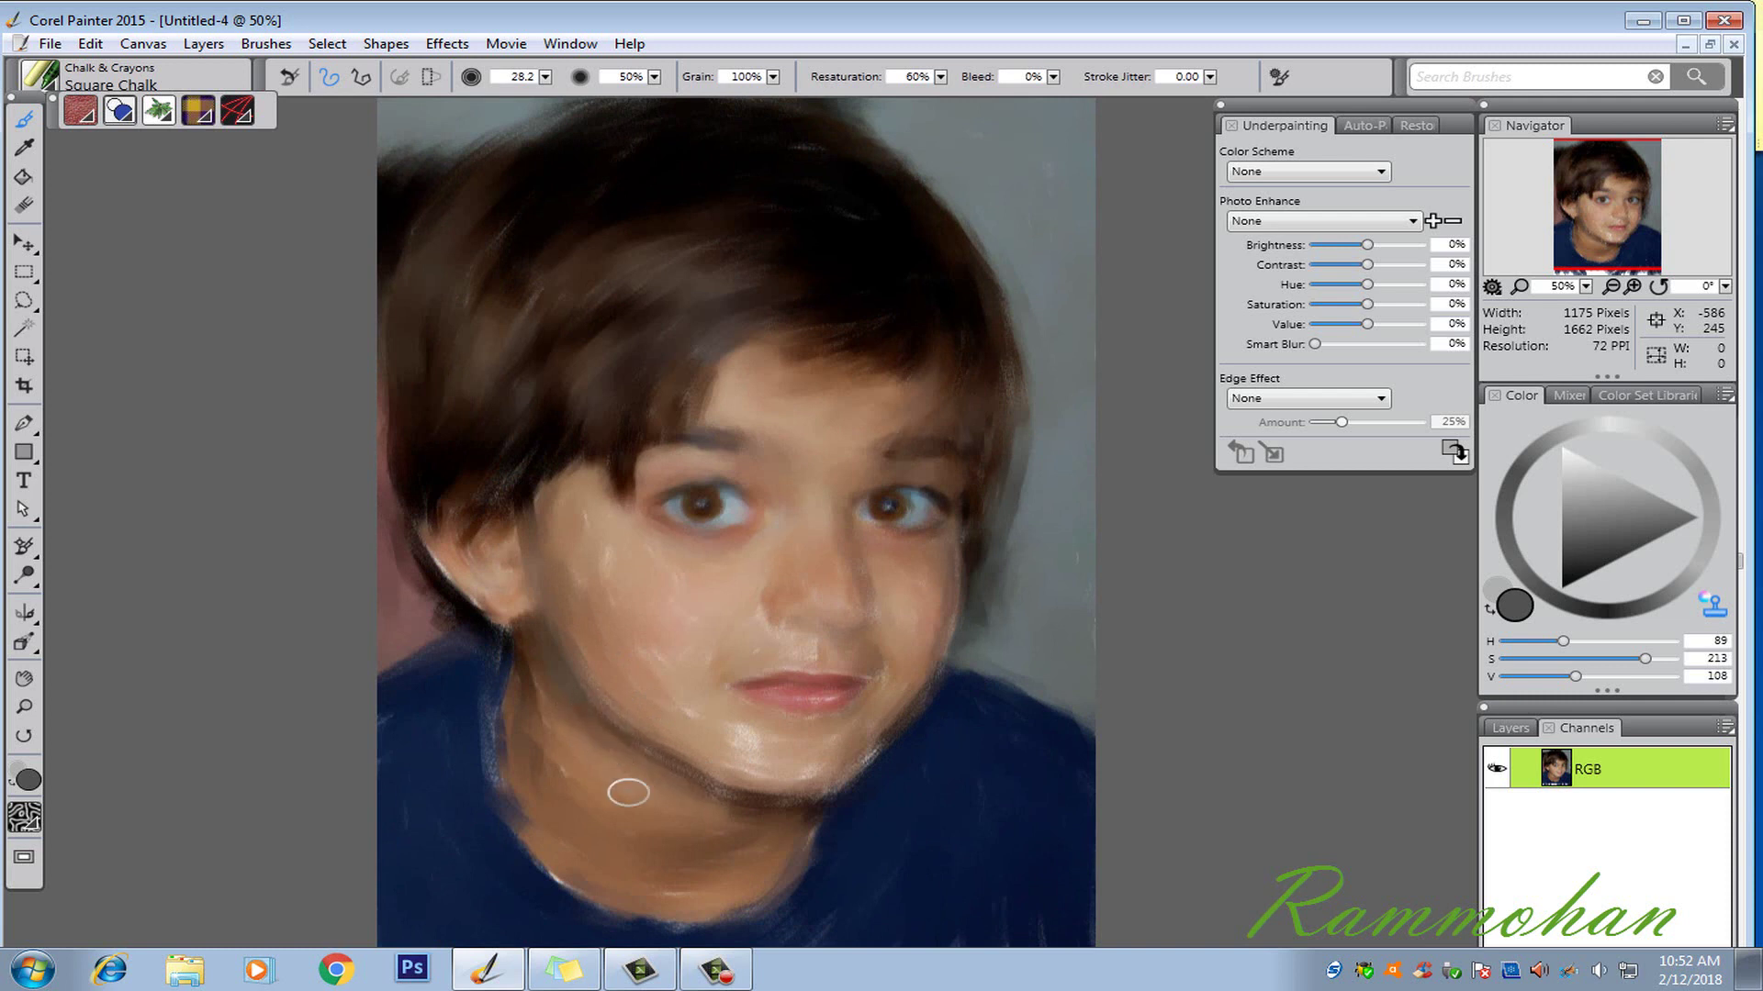
mouse_move(487, 666)
mouse_down()
mouse_move(497, 790)
mouse_move(499, 675)
mouse_move(548, 844)
mouse_move(507, 796)
mouse_move(601, 913)
mouse_move(511, 812)
mouse_move(579, 881)
mouse_up()
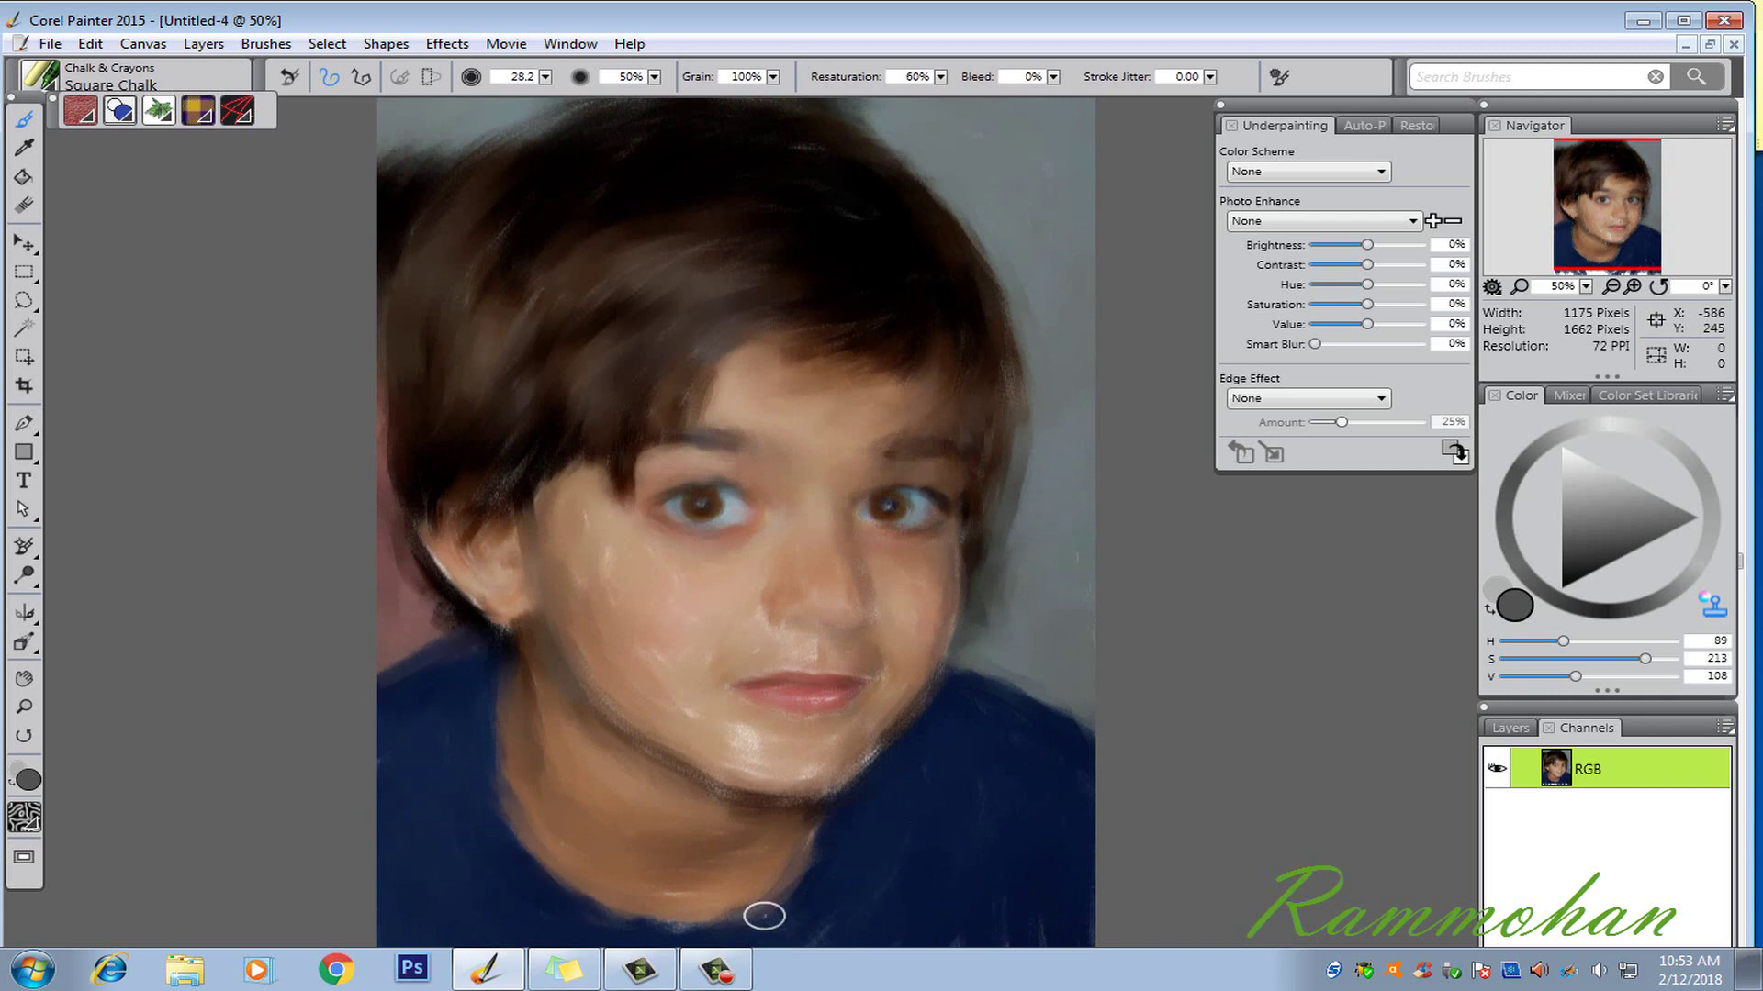
mouse_move(765, 916)
mouse_down()
mouse_move(604, 927)
mouse_move(801, 882)
mouse_move(828, 845)
mouse_up()
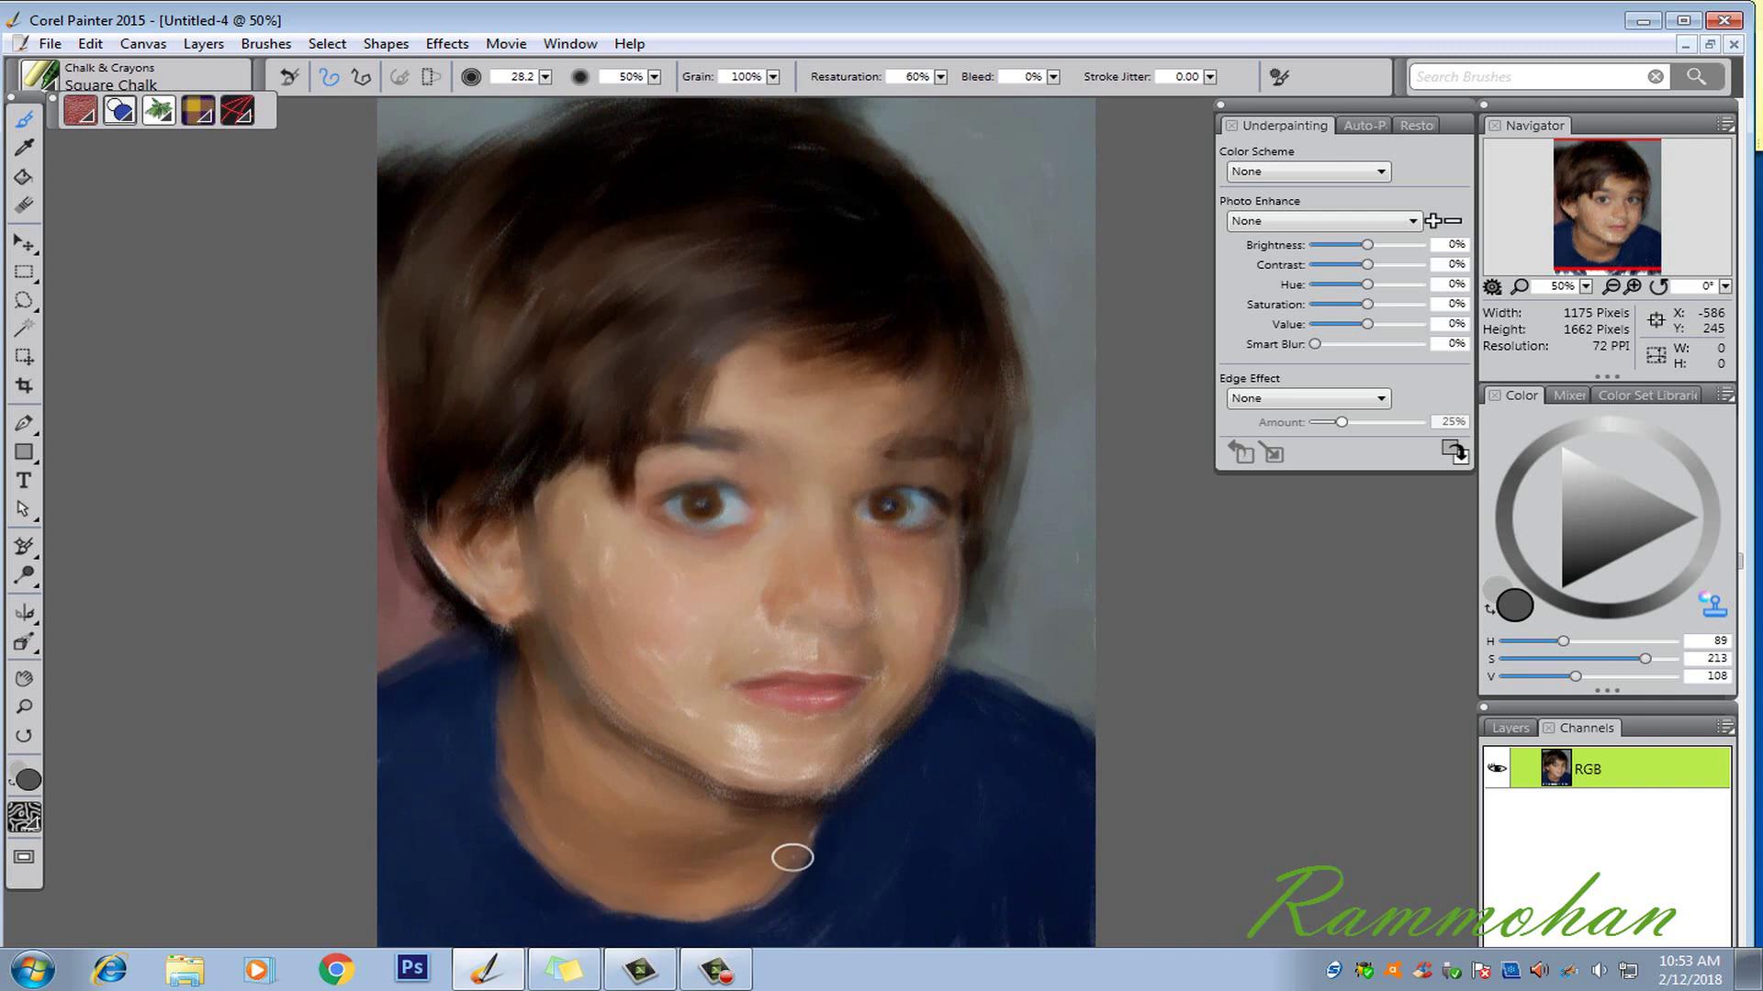
mouse_move(728, 799)
mouse_down()
mouse_move(820, 800)
mouse_move(881, 730)
mouse_move(855, 769)
mouse_move(843, 717)
mouse_move(905, 699)
mouse_up()
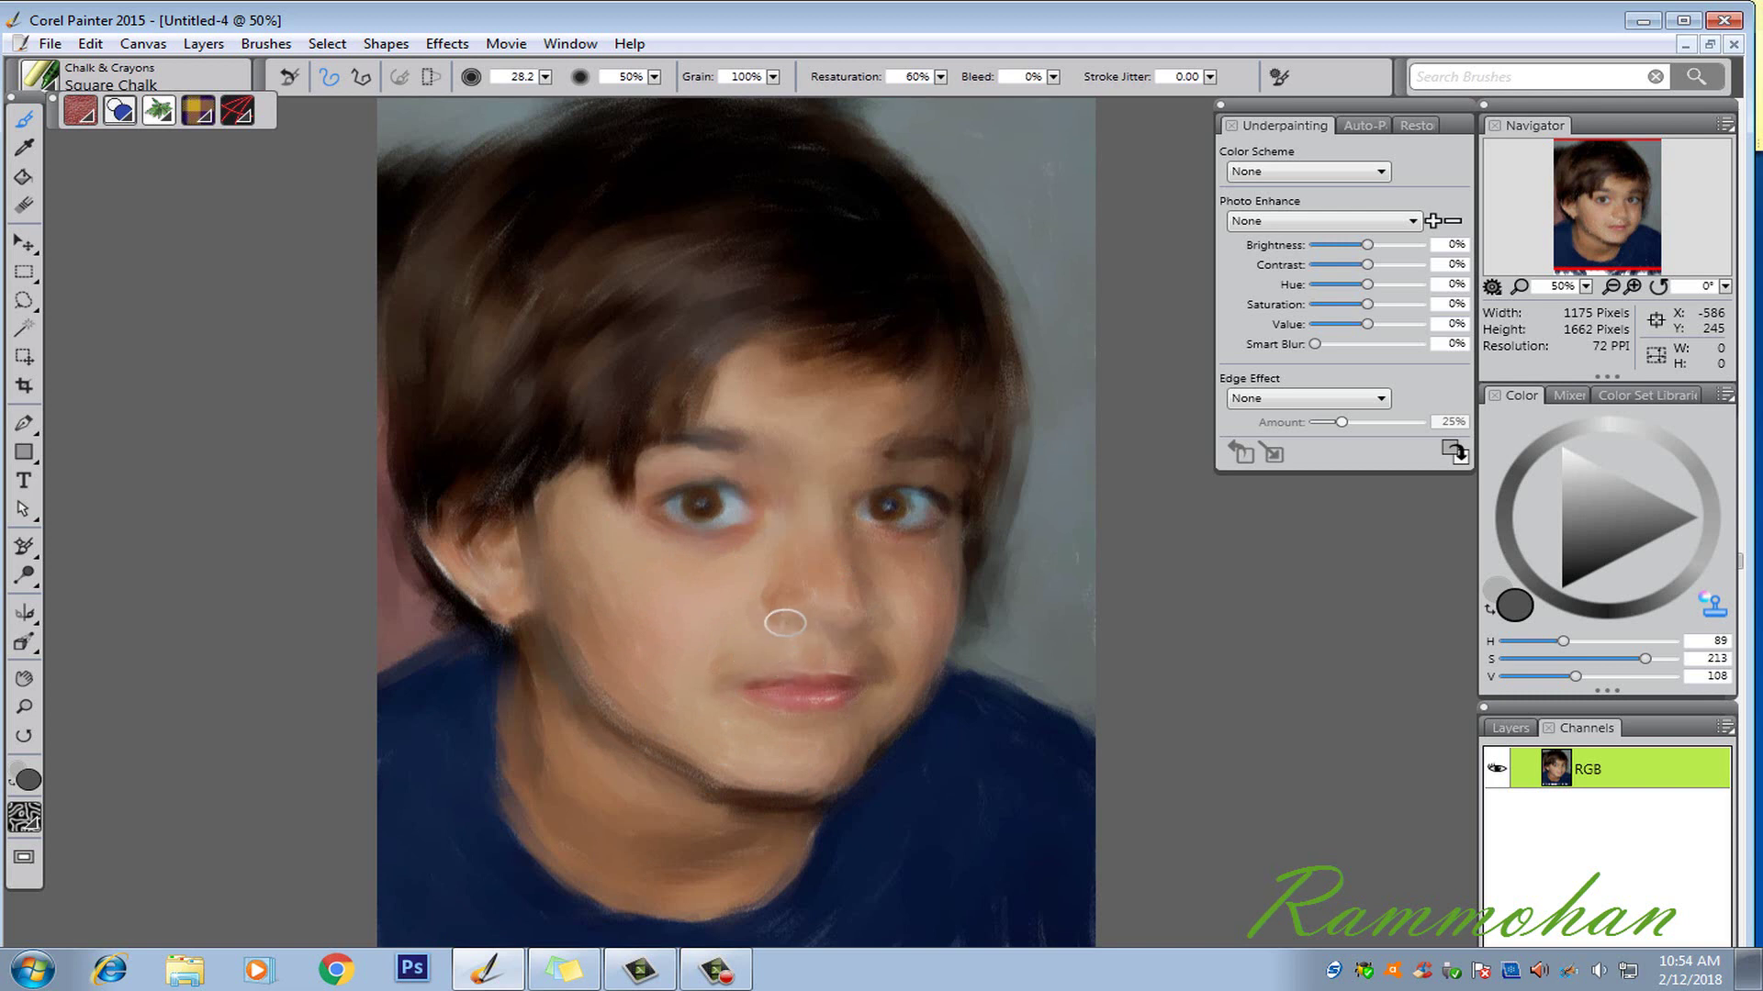
Step: Refine the lower cheek along the jawline with a slightly smaller brush and cover the light outer edge of the ear
key(bracketleft)
key(bracketleft)
key(bracketleft)
key(bracketleft)
drag(607, 683, 643, 735)
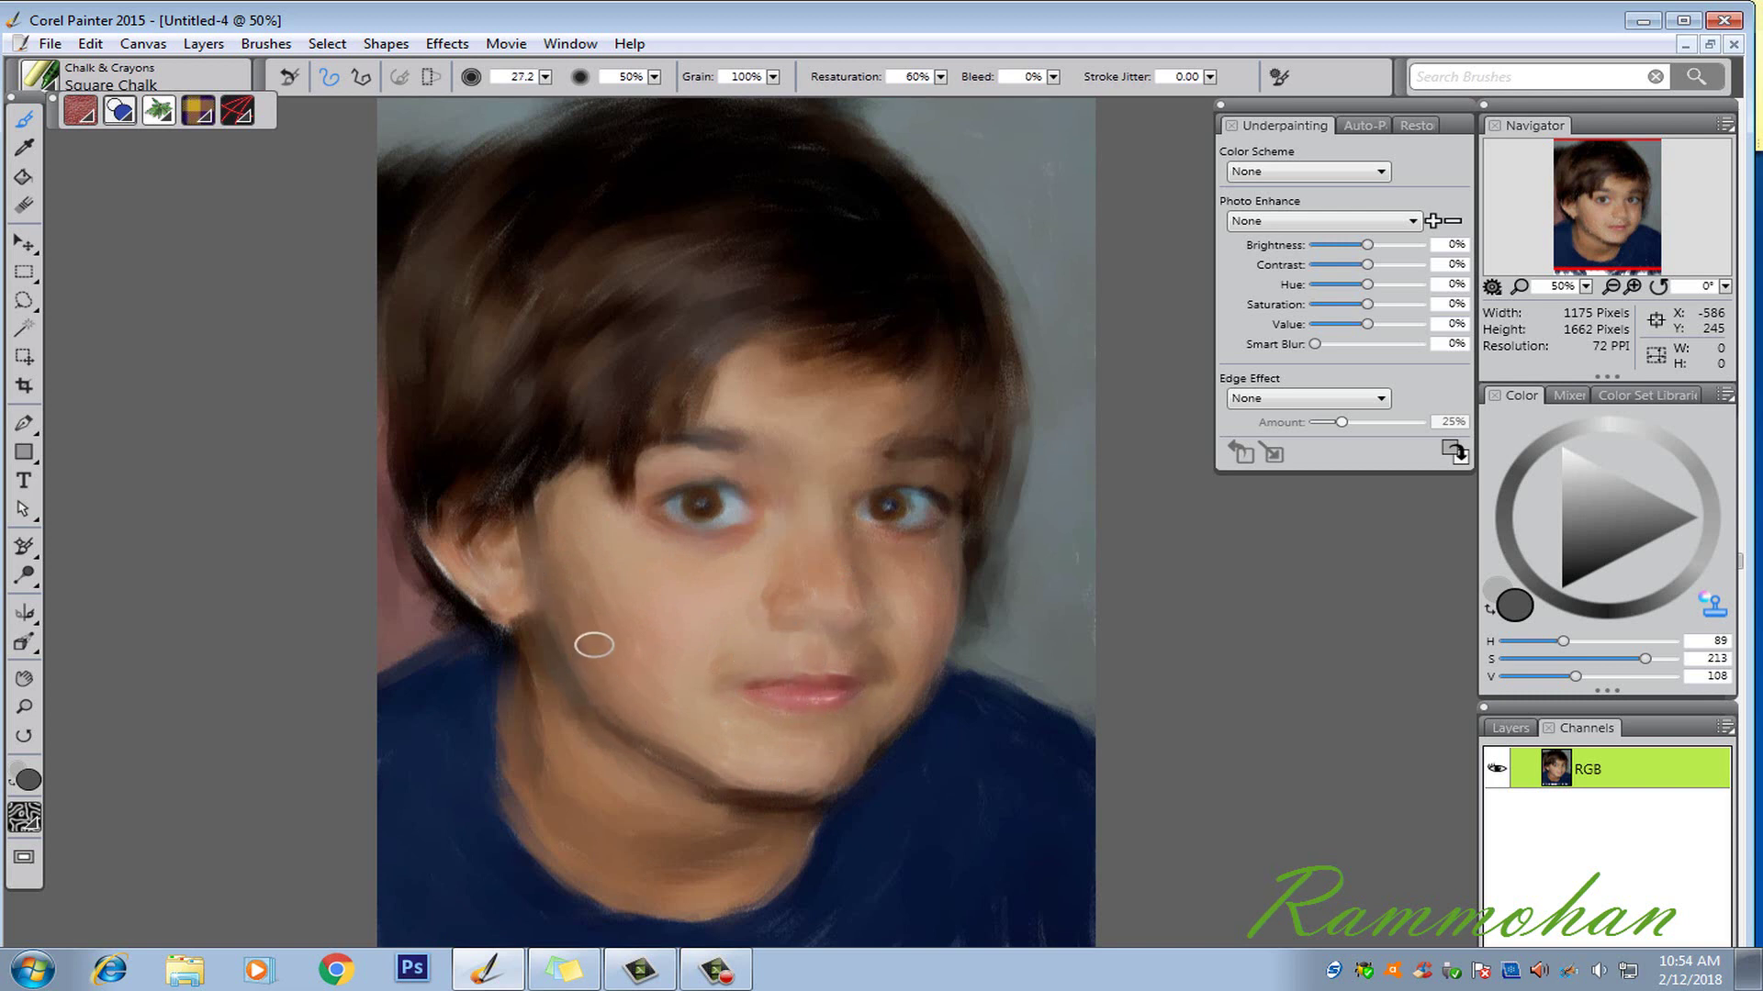
key(bracketright)
drag(436, 571, 483, 607)
Step: Reduce the brush to about size 20 and refine the nose and jawline, comparing the face with the tracing paper
key(bracketleft)
key(bracketleft)
key(bracketleft)
key(bracketleft)
key(bracketleft)
key(bracketleft)
key(bracketleft)
key(bracketleft)
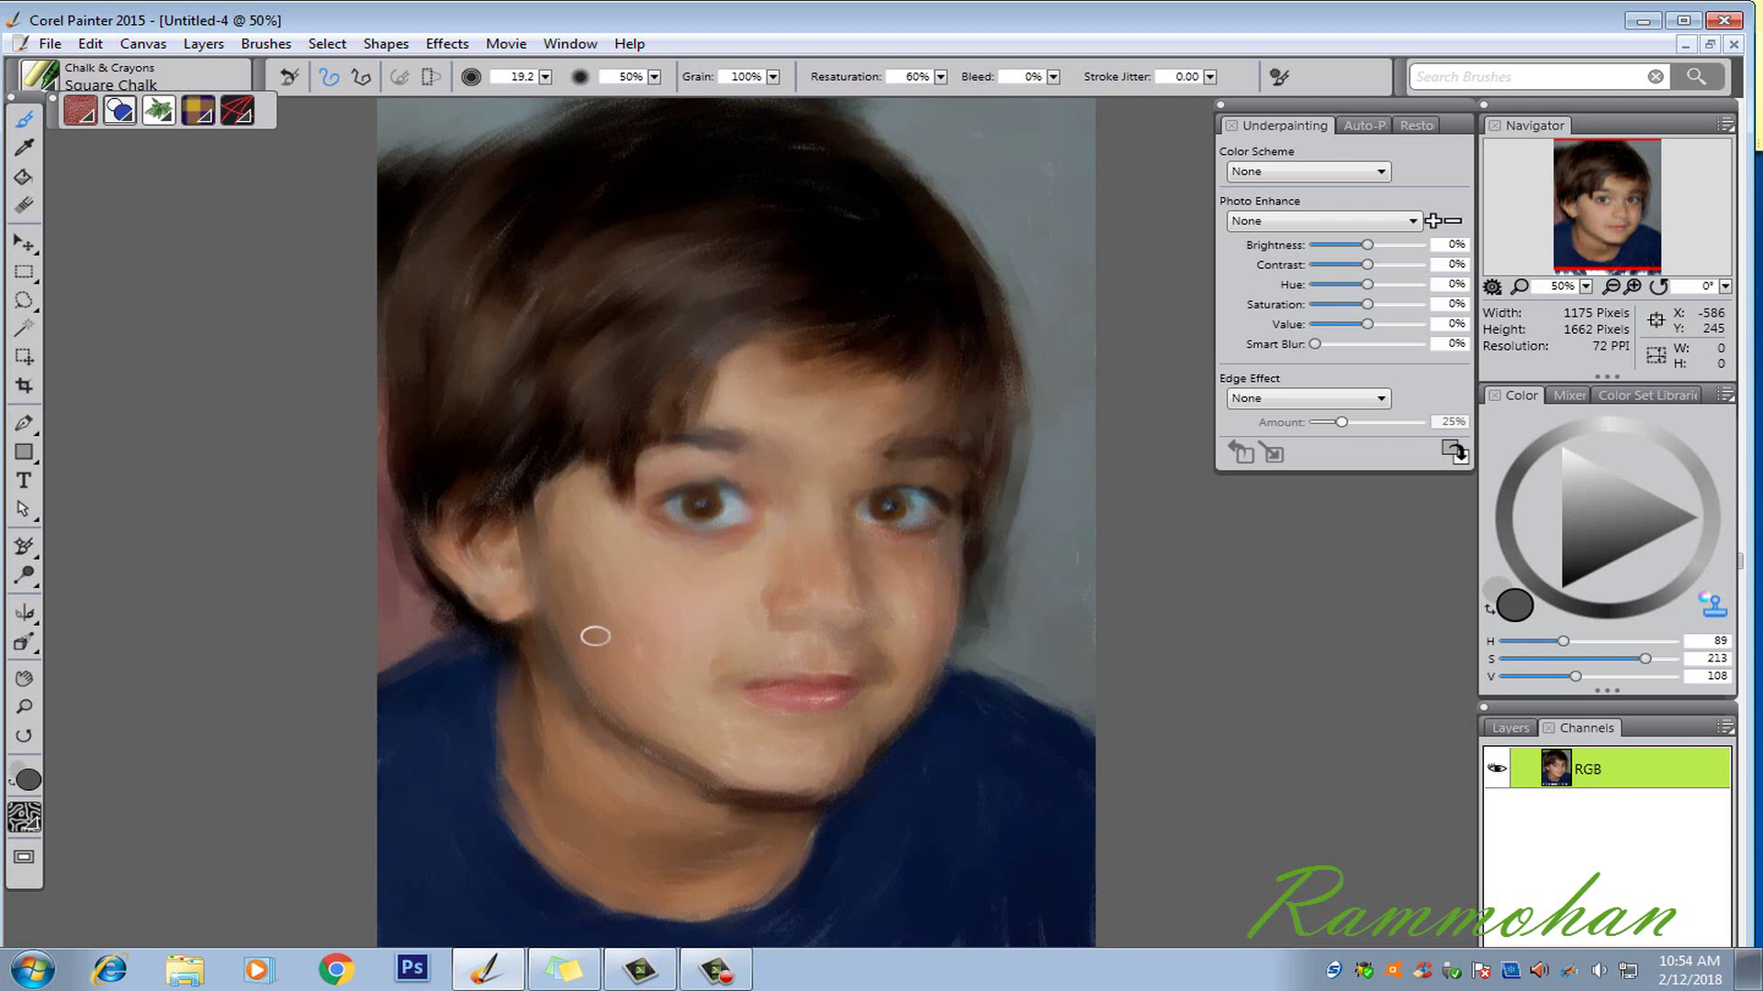
key(bracketleft)
key(ctrl+t)
key(ctrl+y)
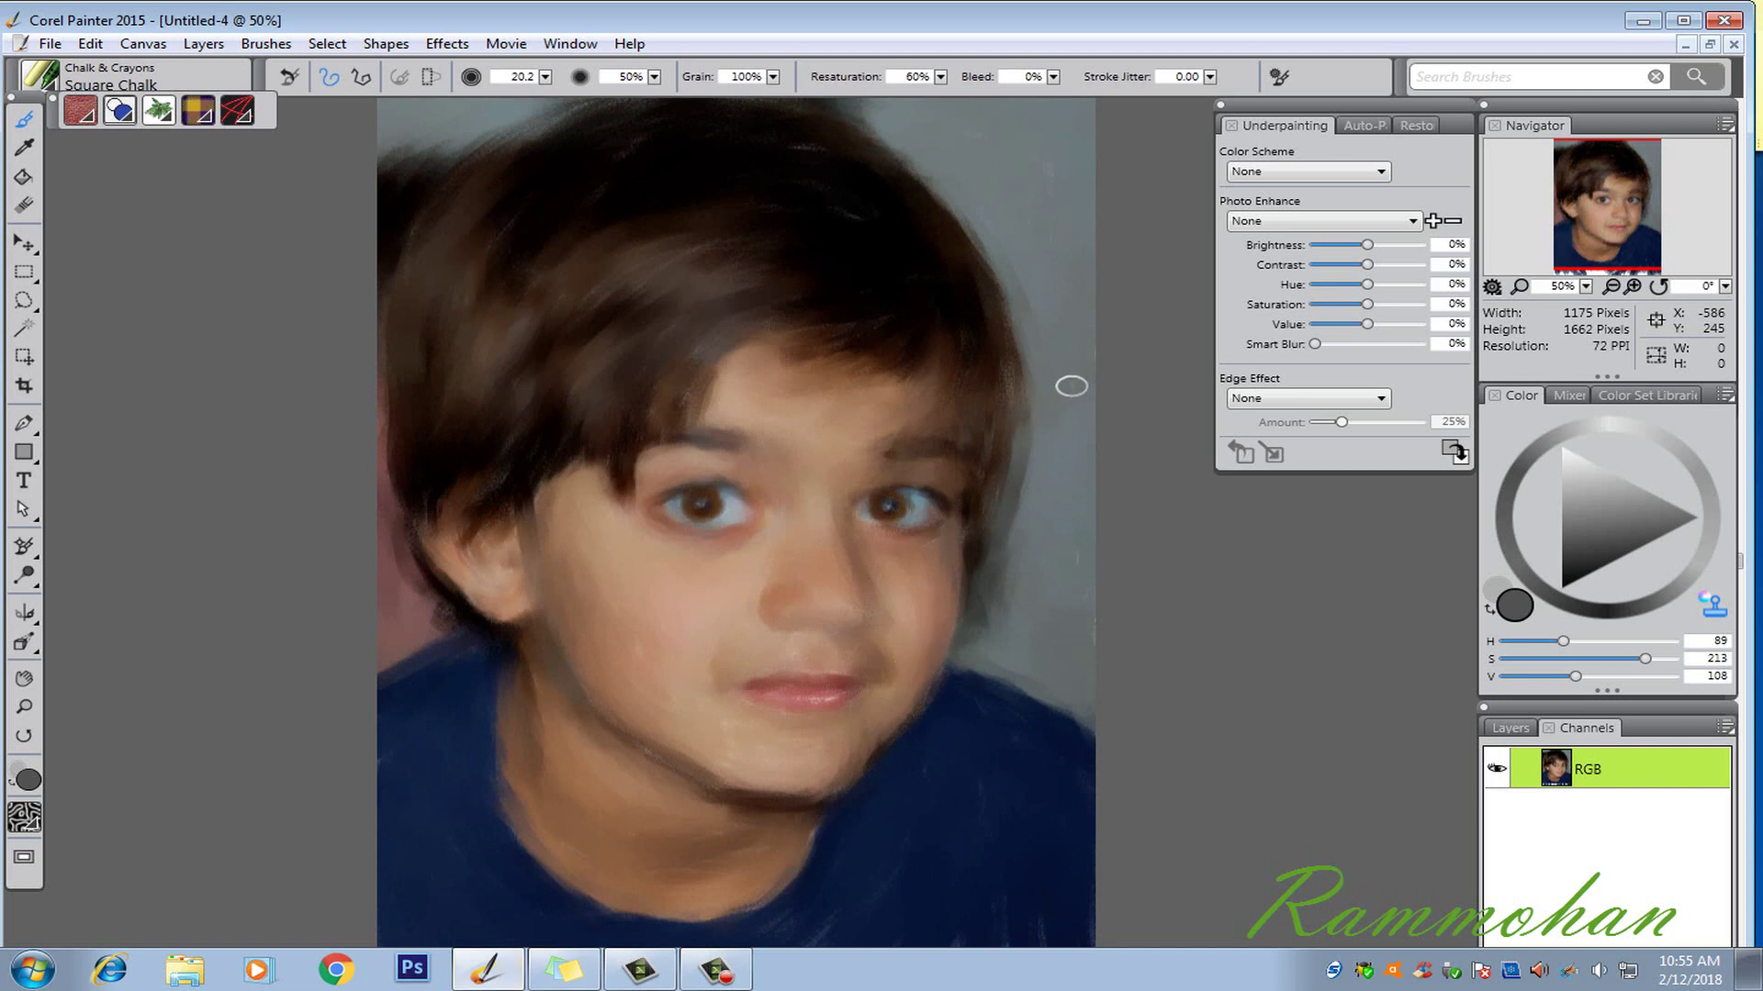
Step: Switch to the Smeary Camel Cloner brush from the Cloners category
click(54, 92)
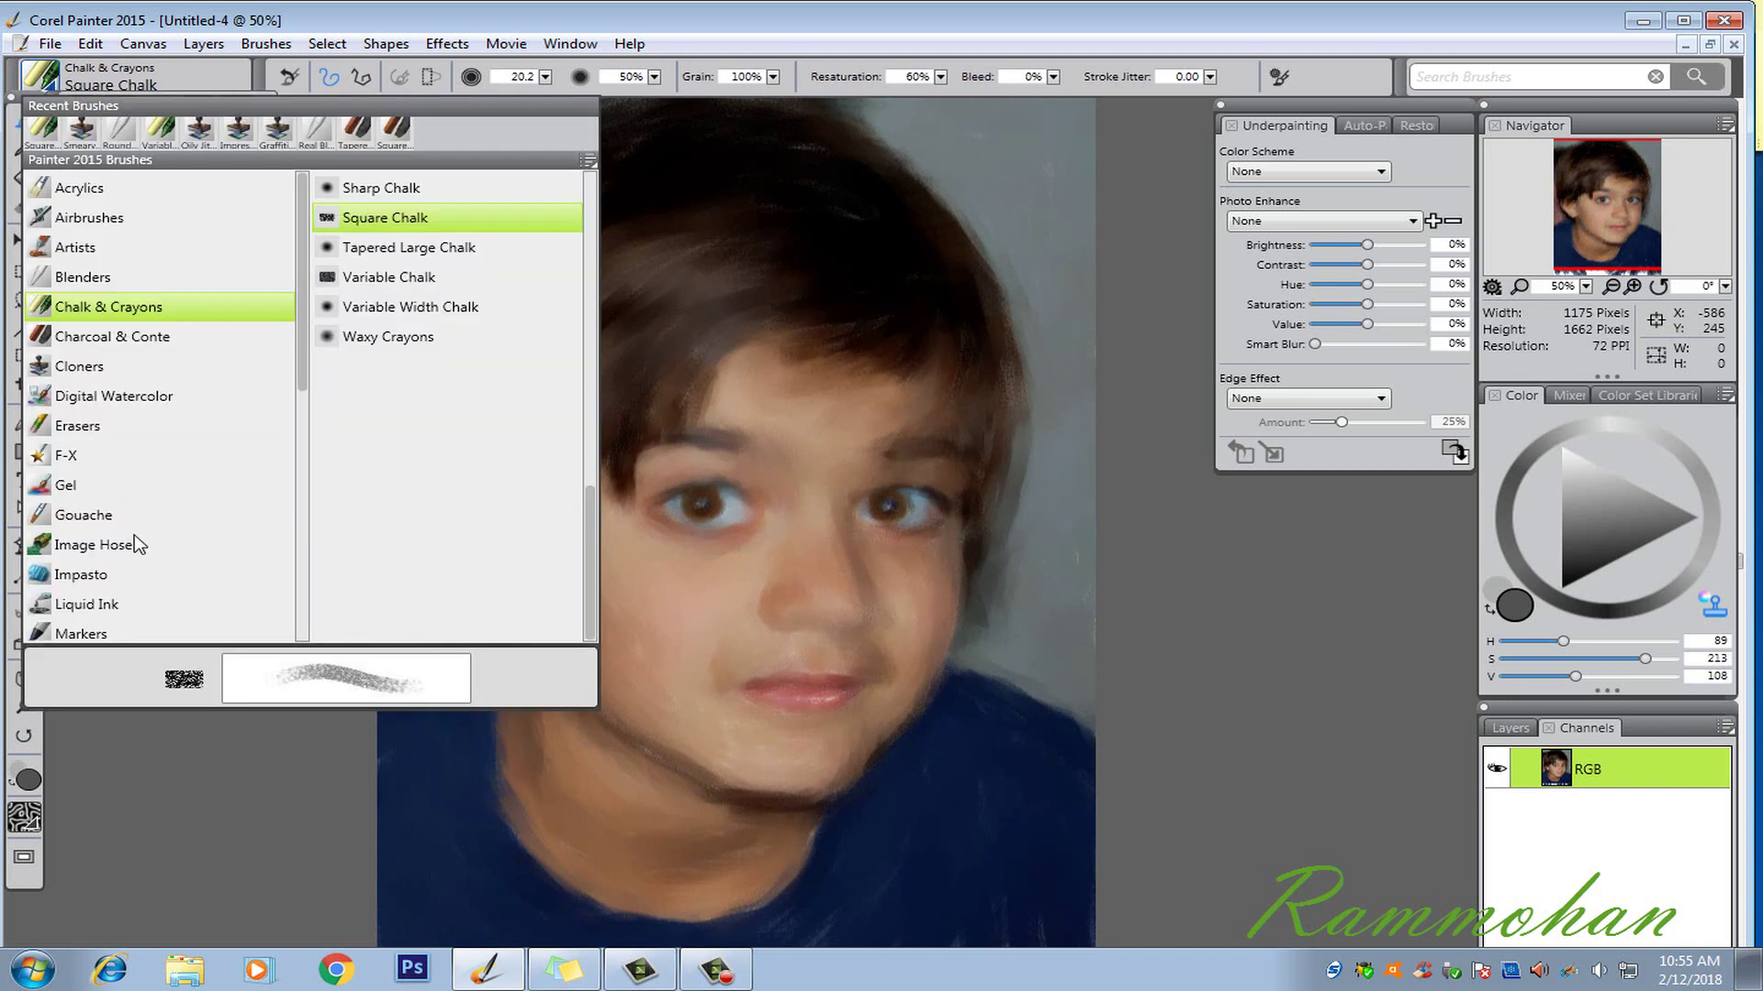
mouse_move(307, 373)
mouse_down()
mouse_move(303, 585)
mouse_move(283, 389)
mouse_up()
click(170, 314)
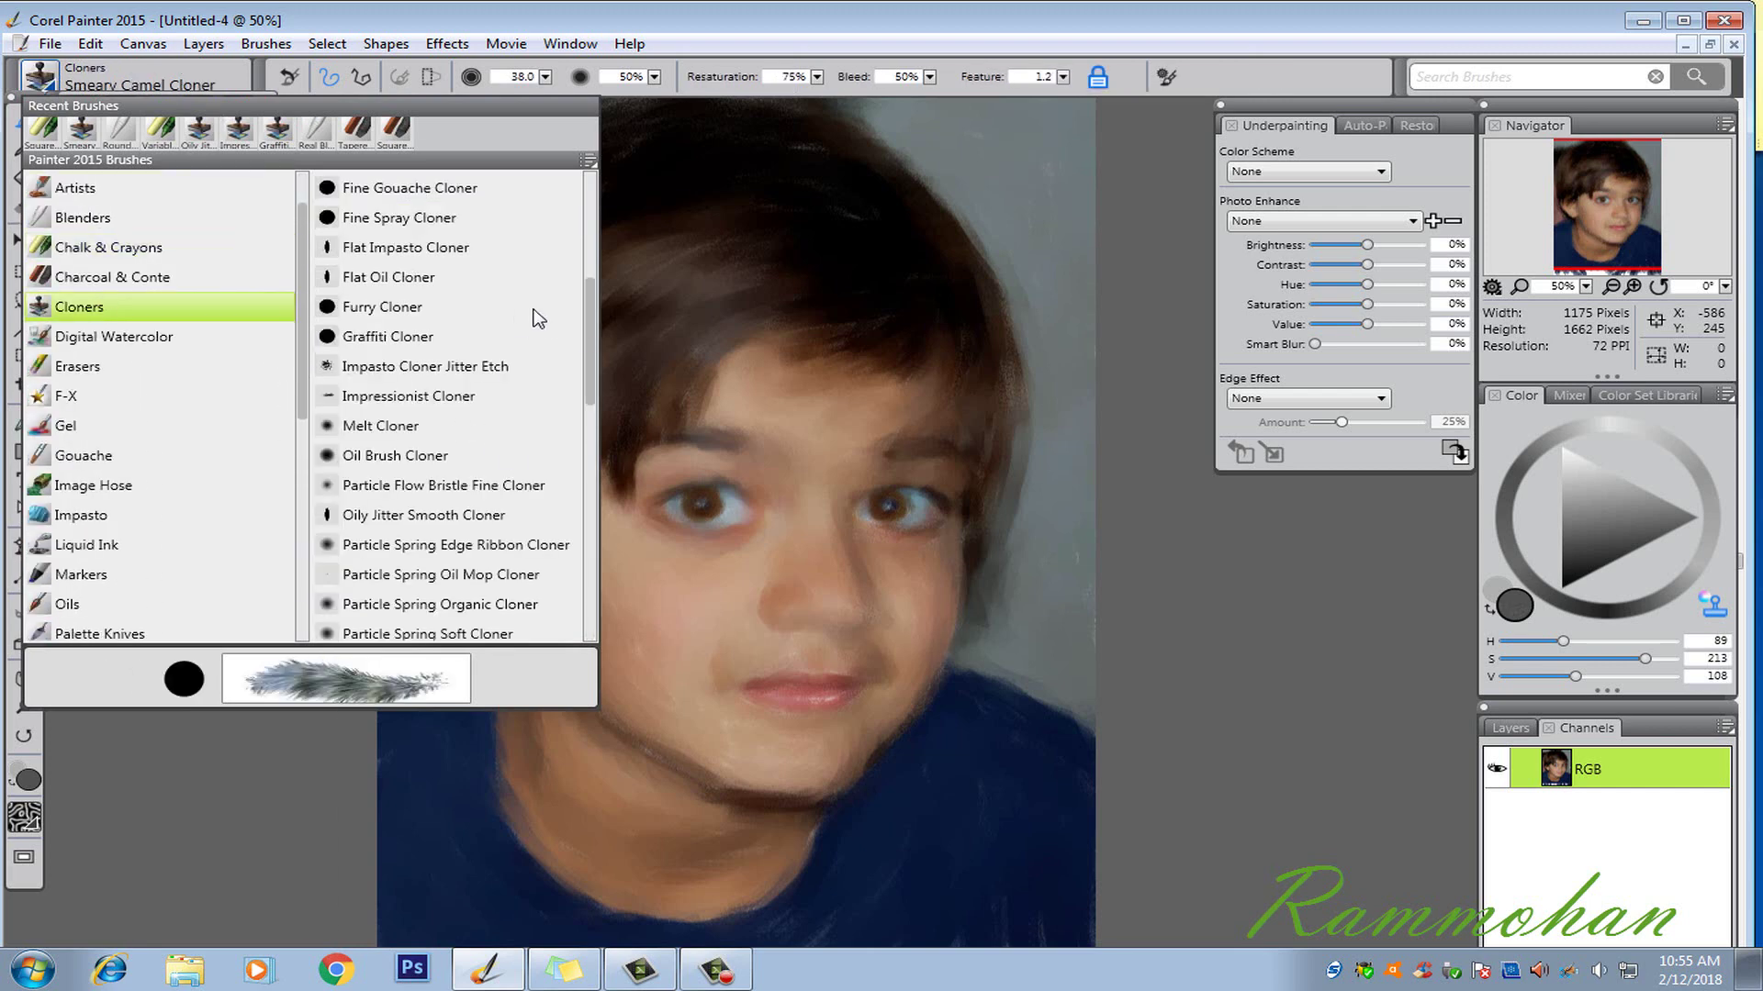
drag(591, 359, 591, 453)
click(472, 398)
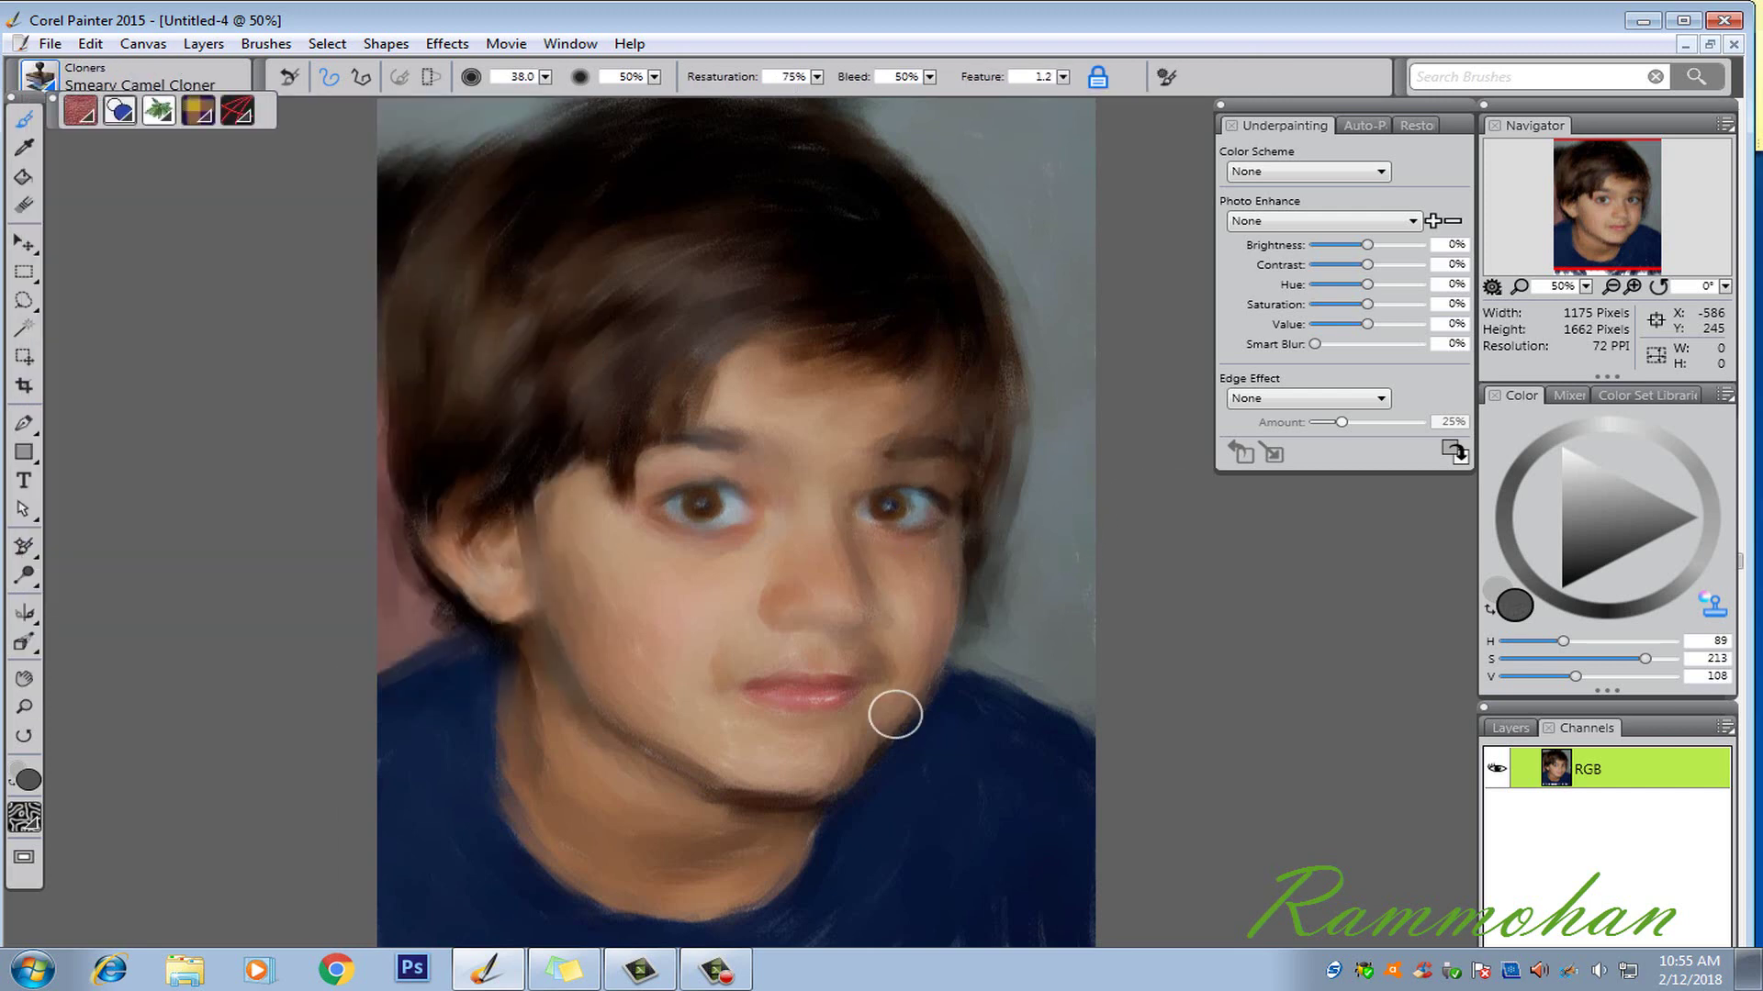
Step: Reduce the cloner brush size to 27 and then 26, and refine the nose, the mouth corner and the ear-side eye
key([)
key([)
key([)
key([)
key([)
key([)
key([)
key([)
key([)
key([)
drag(826, 624, 800, 619)
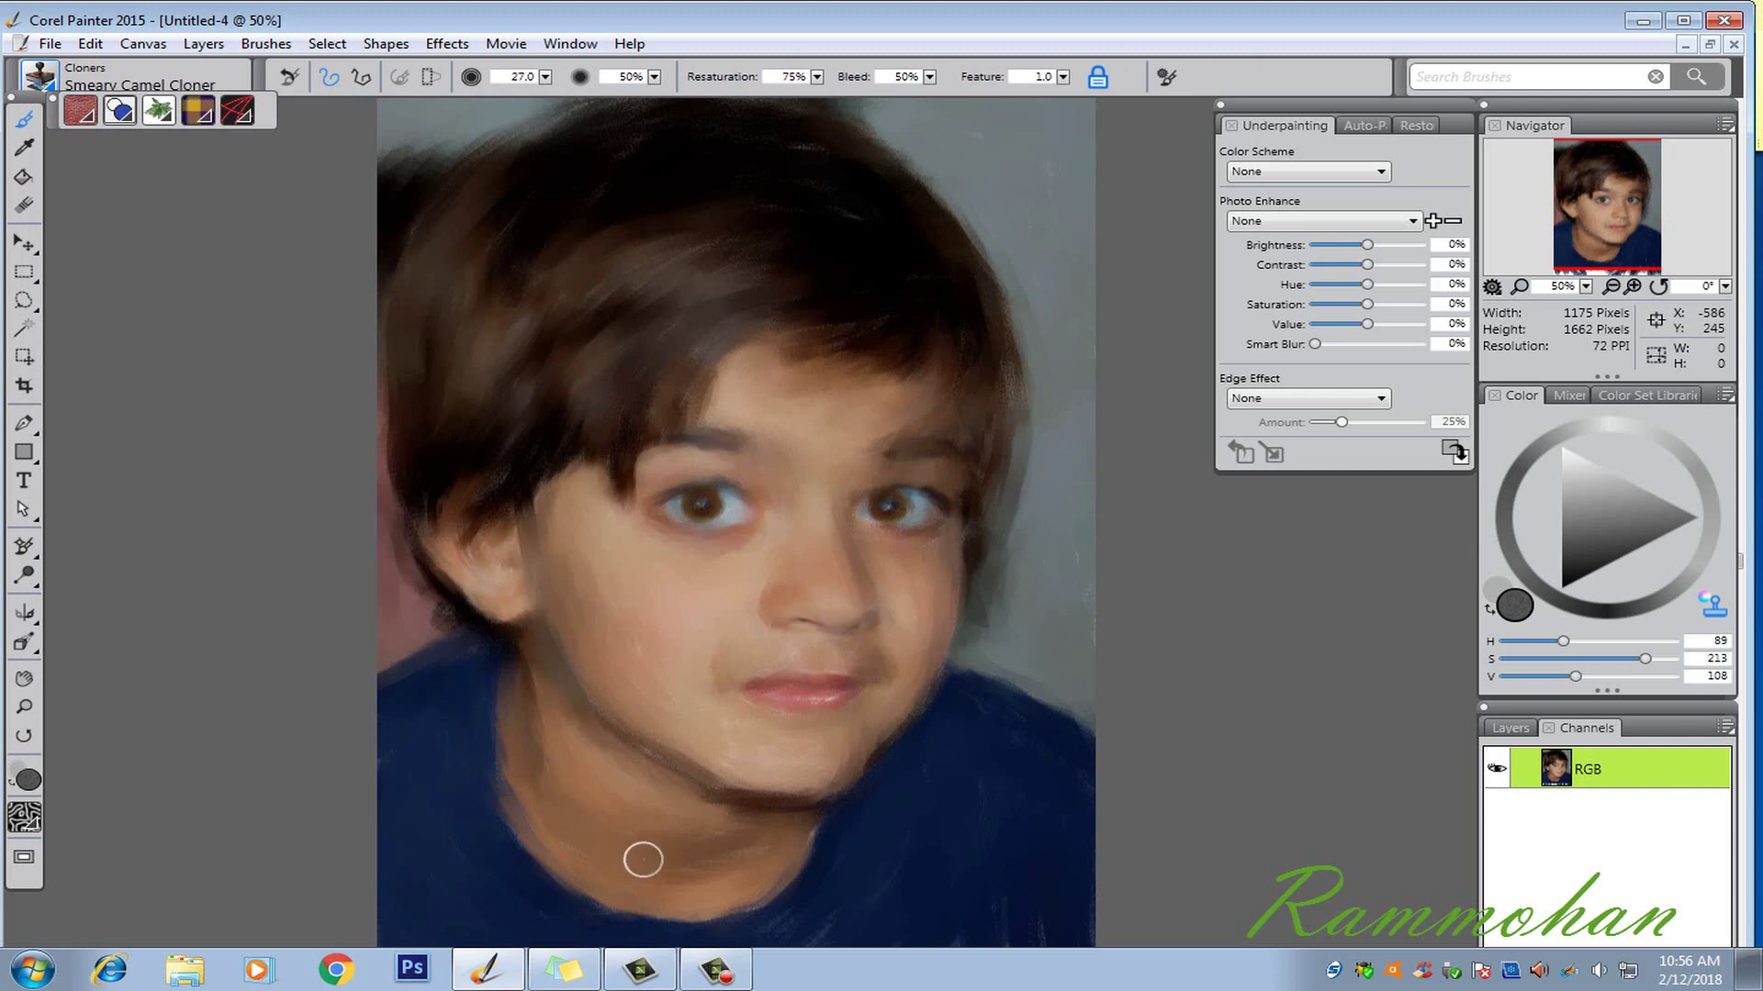
key(bracketleft)
mouse_move(740, 496)
mouse_down()
mouse_move(710, 493)
mouse_move(738, 499)
mouse_up()
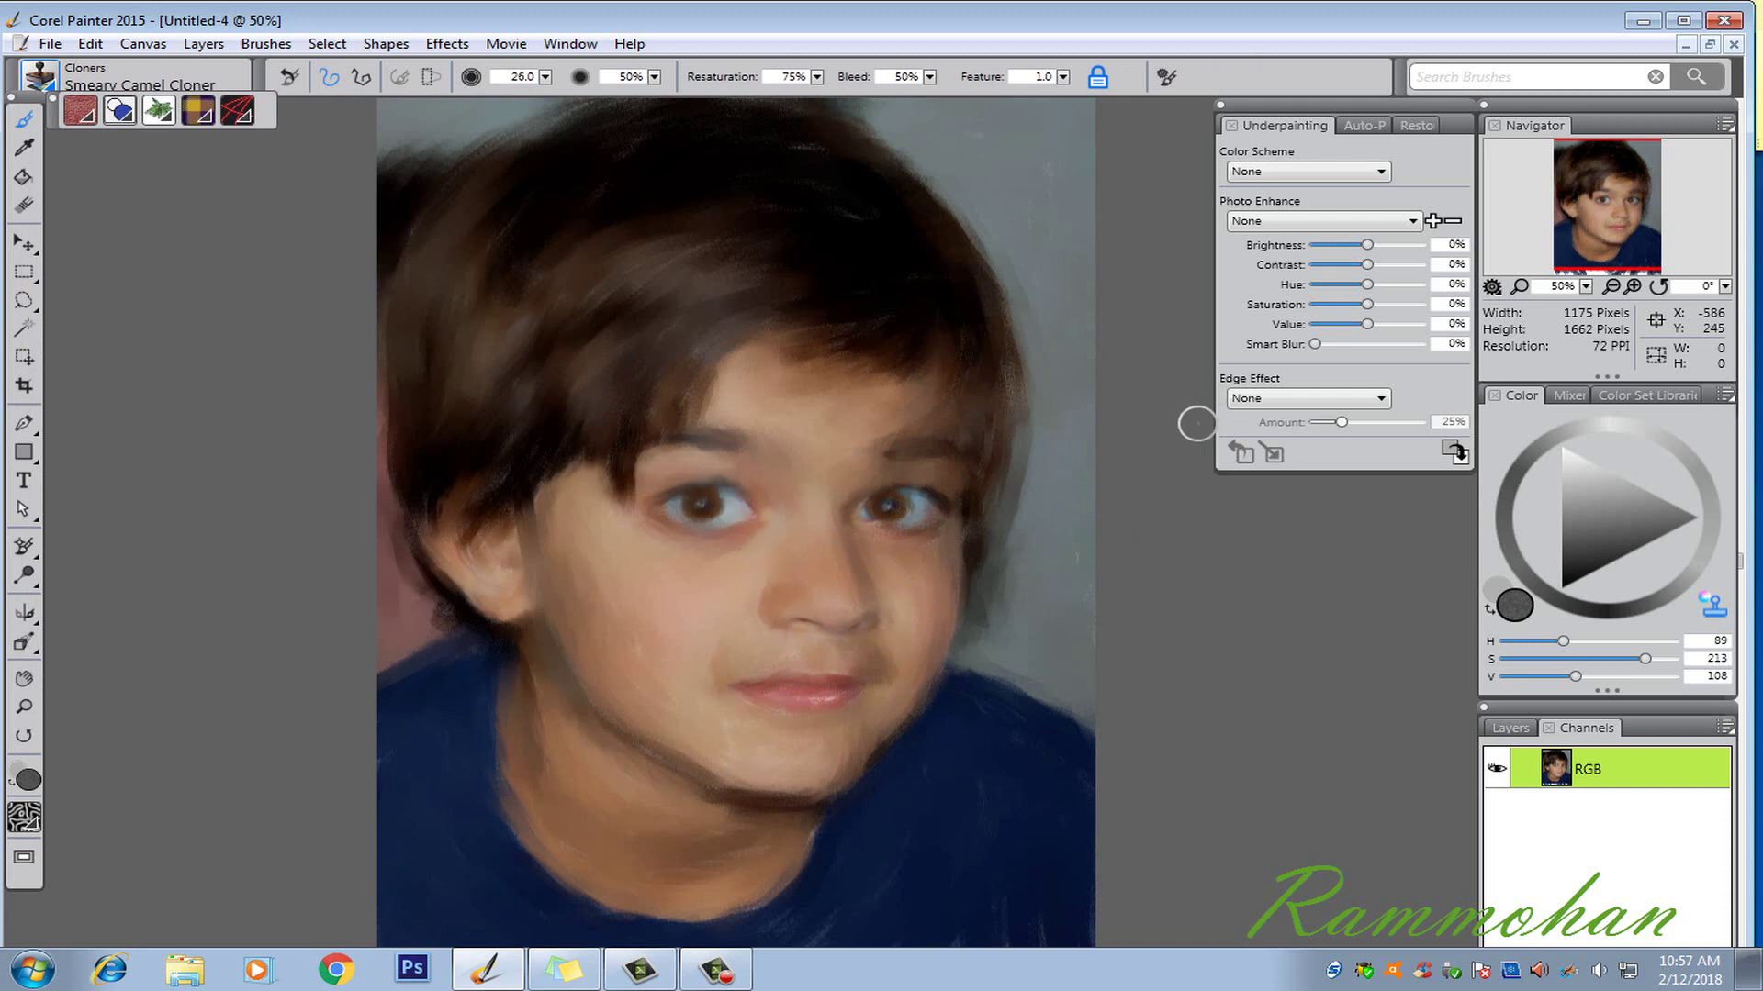
Step: Return to the Square Chalk brush in Chalk & Crayons and reduce its size to 10.2
click(41, 76)
click(108, 247)
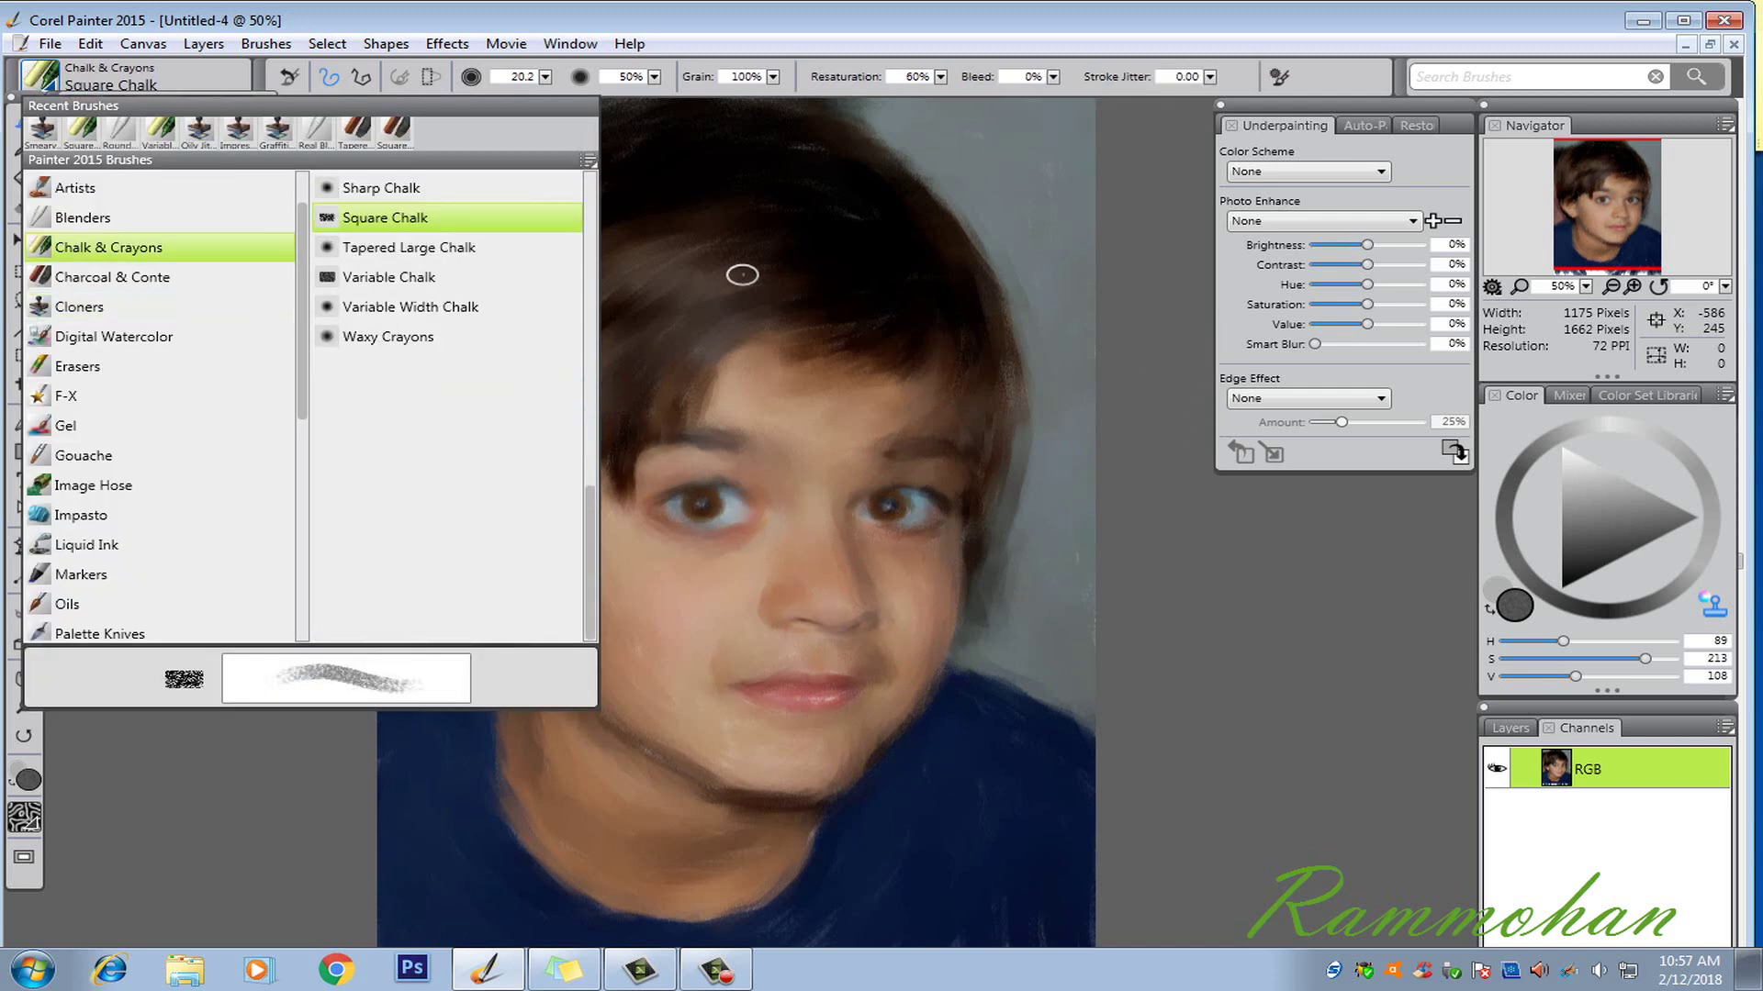
click(1154, 669)
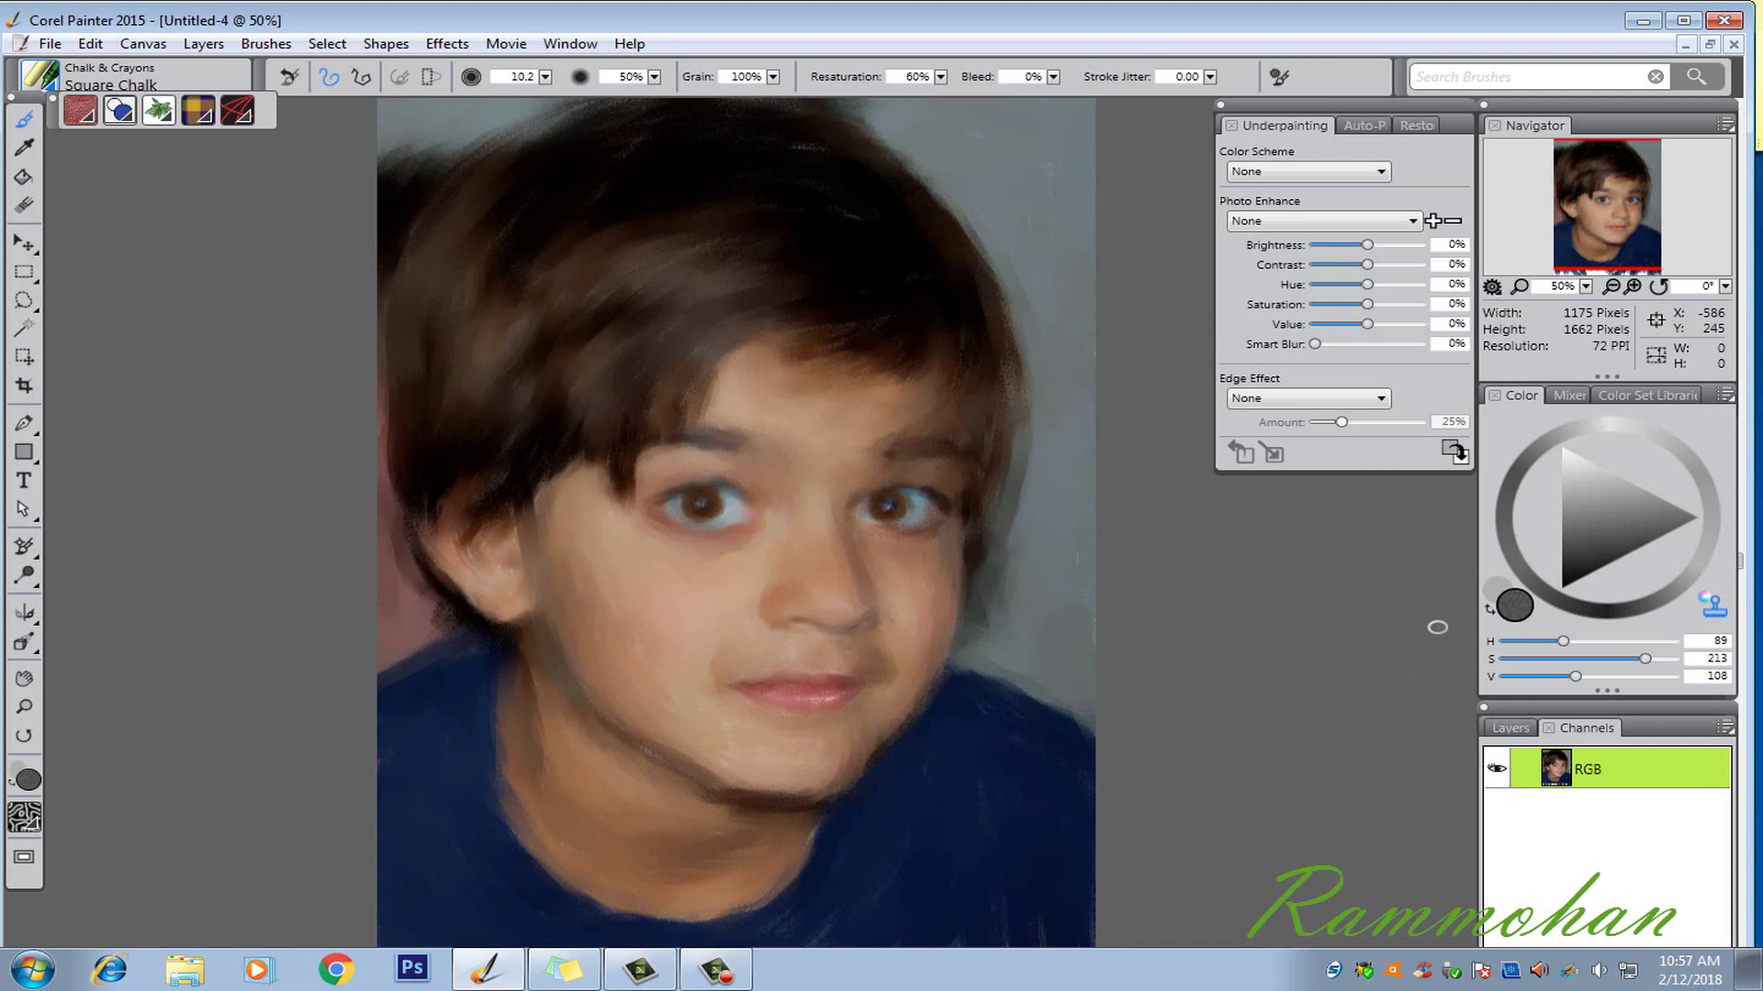
Step: Turn off clone color, pick a pale pink, and paint highlights on the cheek and chin at brush size 14.2
click(1713, 604)
click(1578, 464)
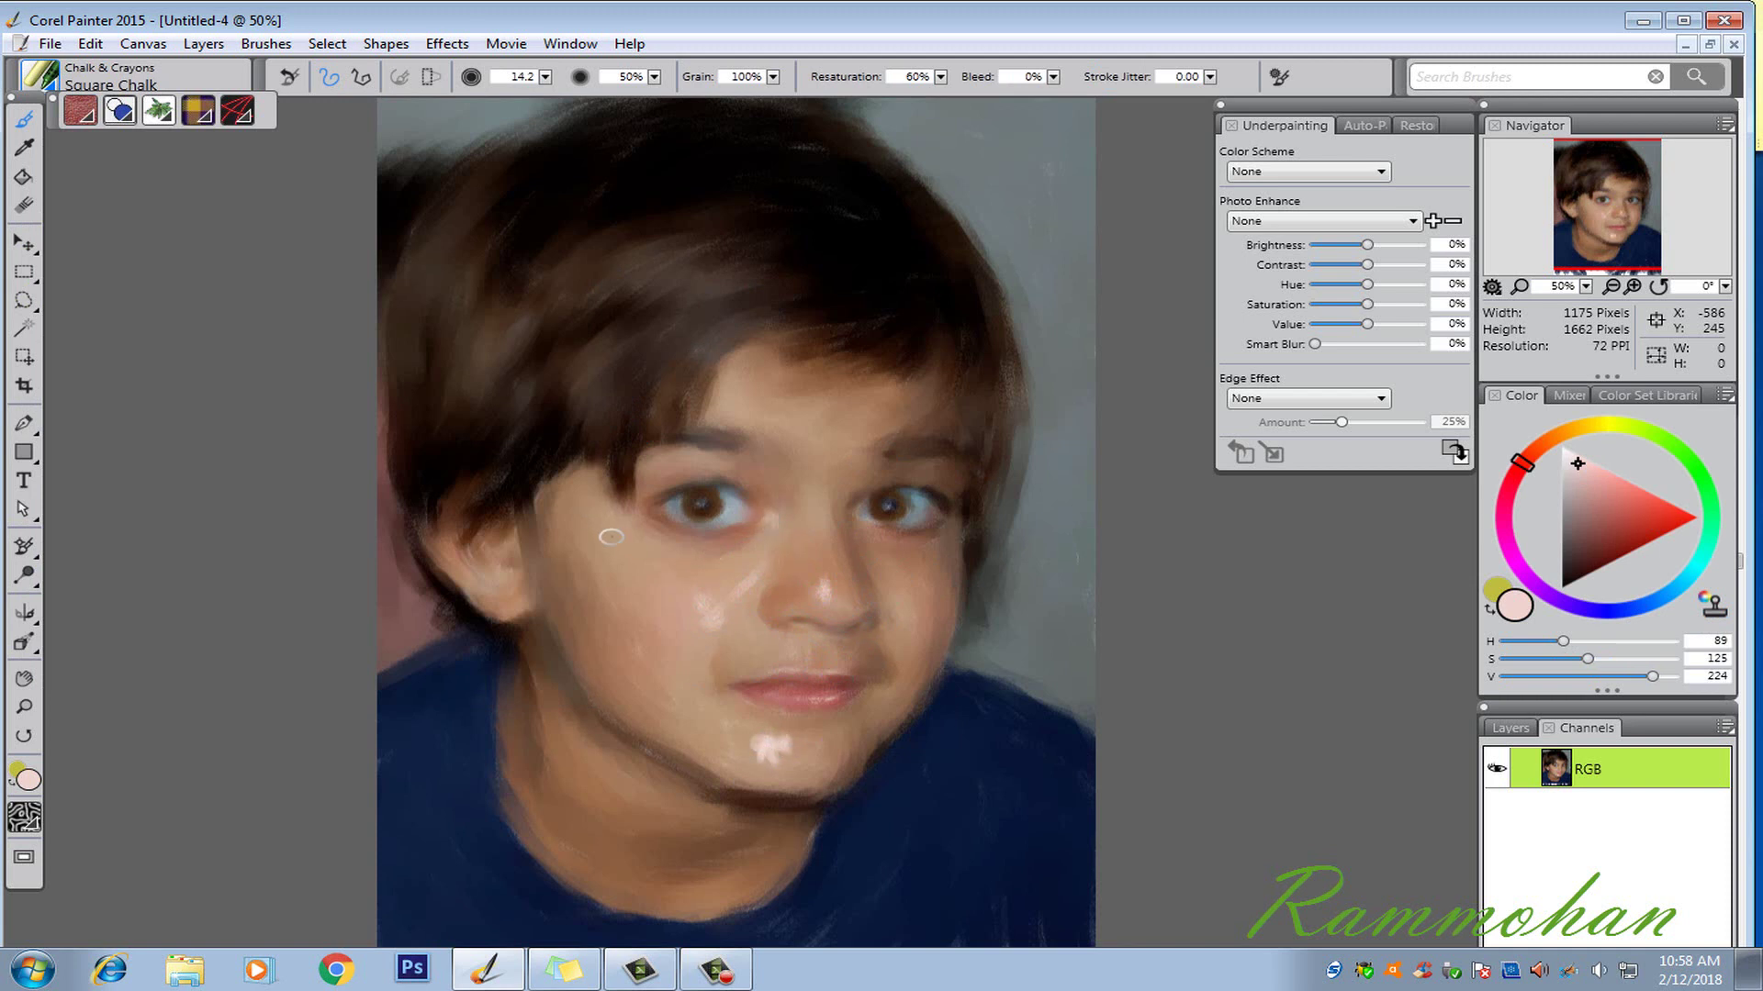
Step: Paint a pale pink highlight on the ear-side cheek at brush size 15.2 and soften the cheek and chin highlights with clone color
key(bracketright)
drag(612, 537, 632, 564)
click(1712, 610)
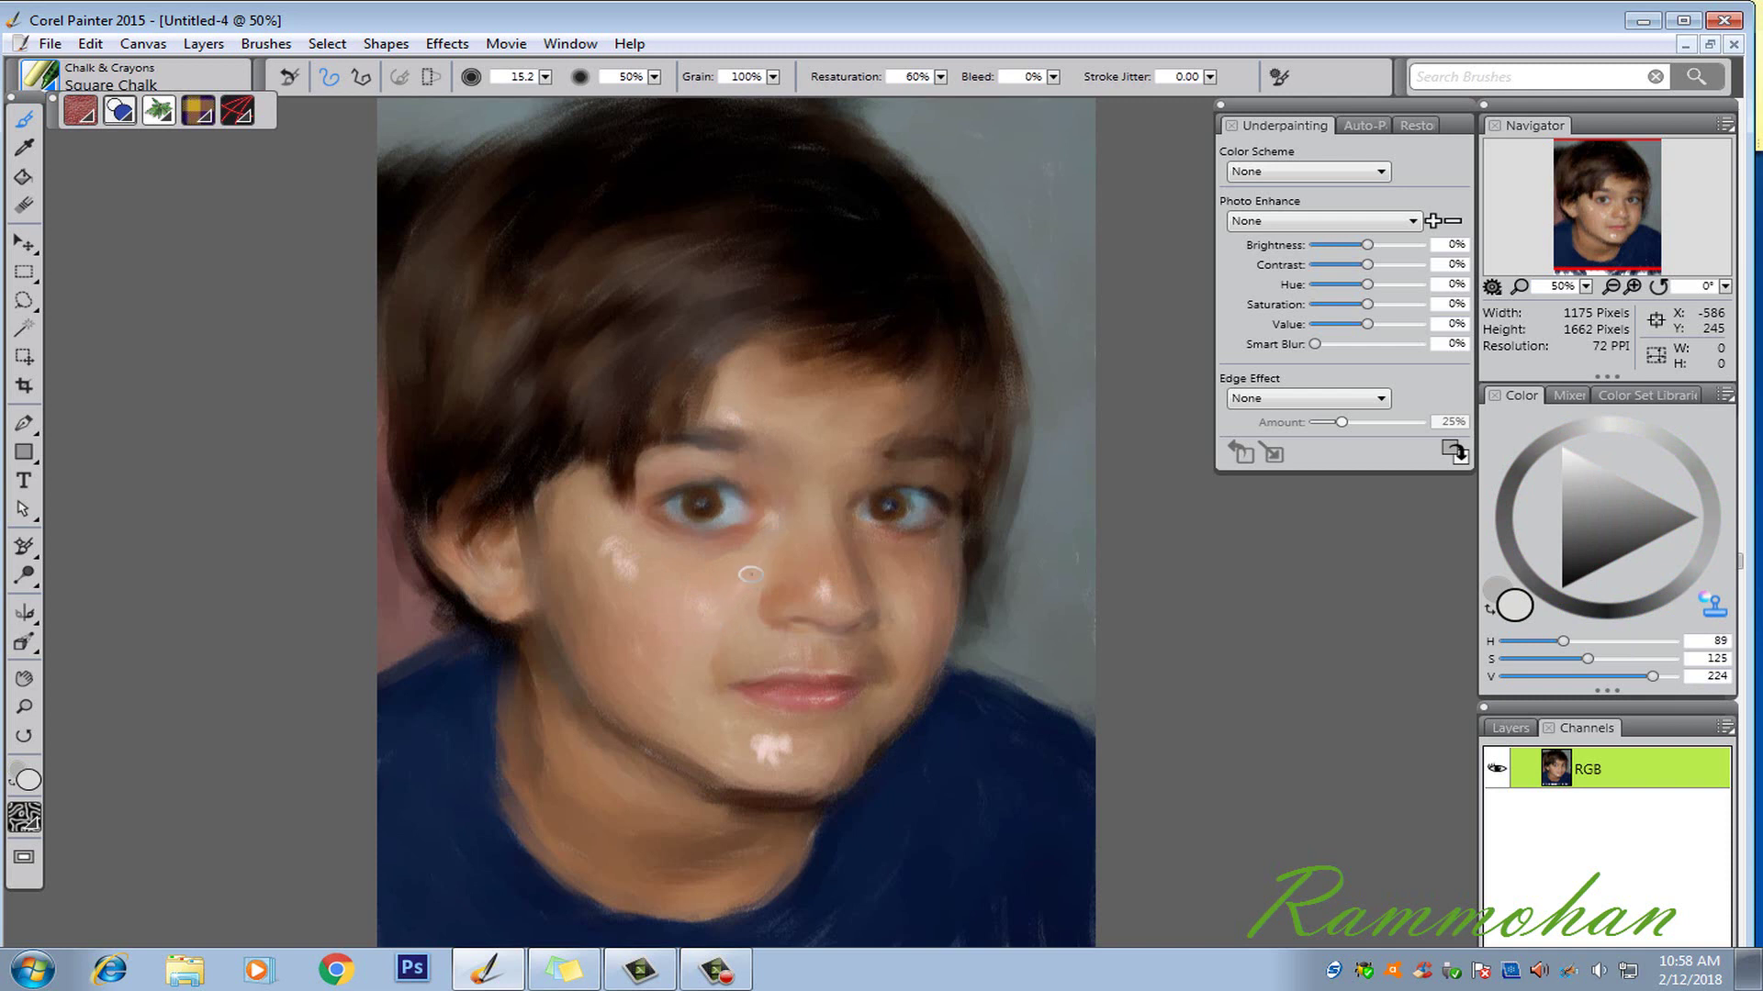
drag(783, 778, 778, 754)
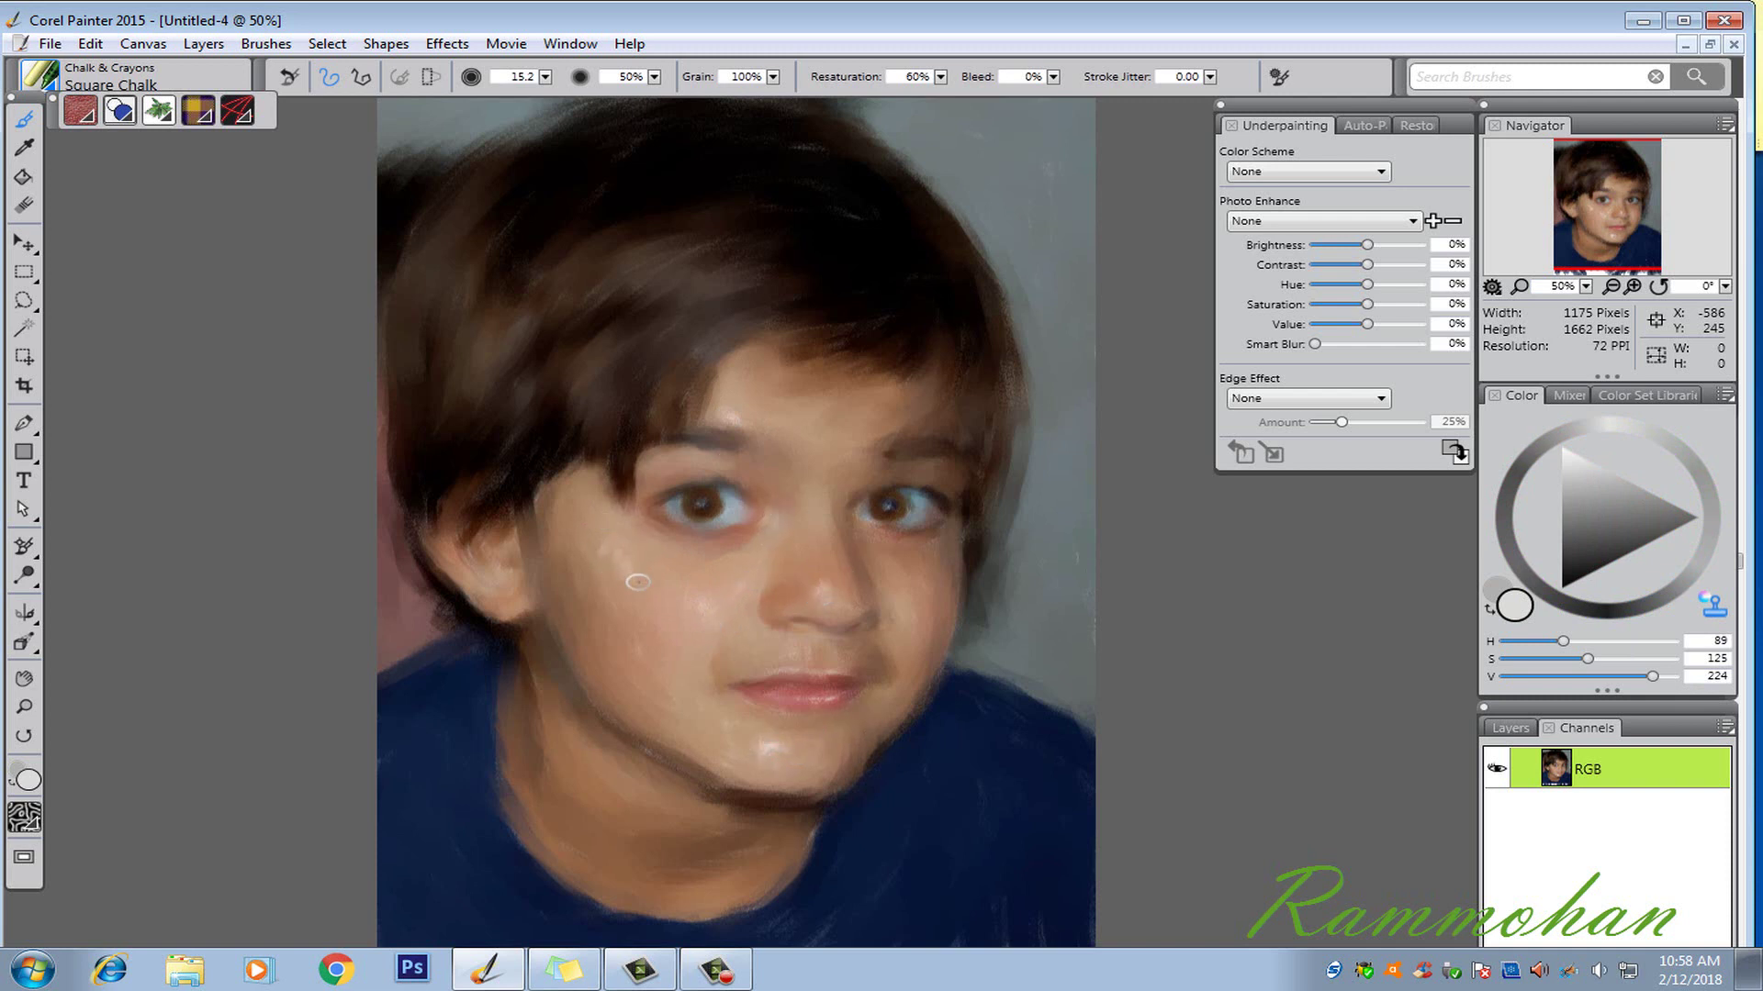
Step: Turn off clone color, pick a medium green, lower the opacity to 25%, and stroke along the ear-side edge of the cheek
click(1585, 548)
click(1688, 457)
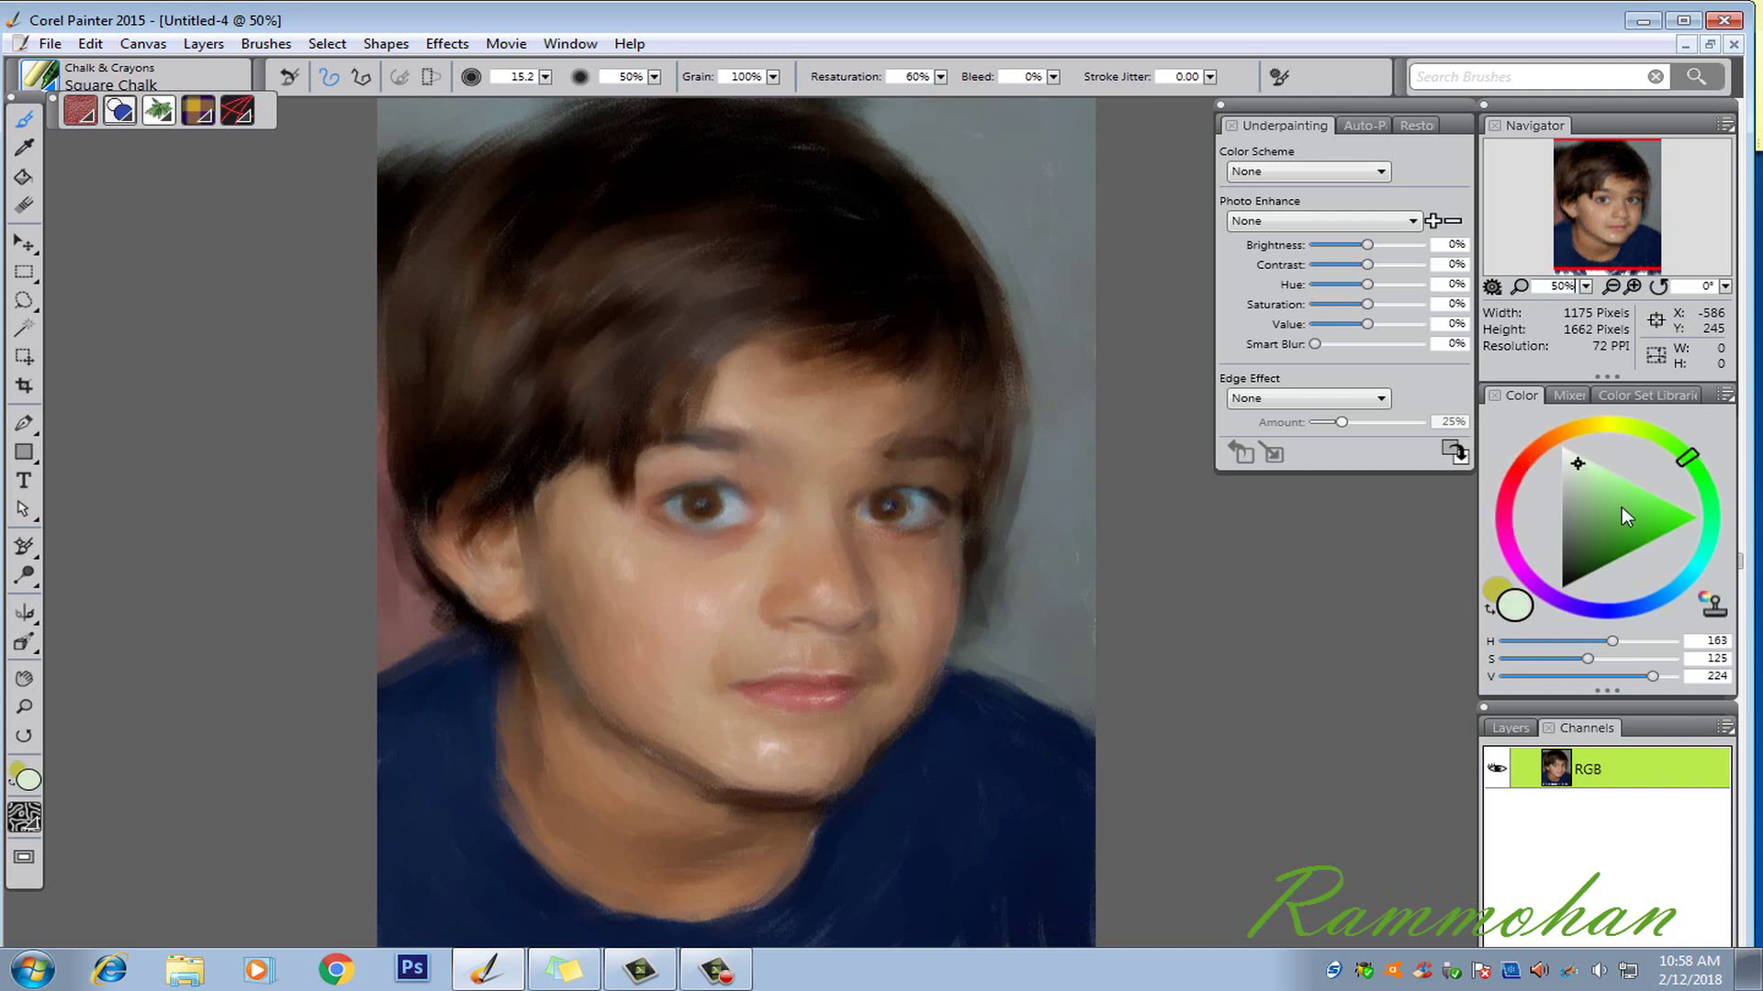
click(1625, 495)
click(1614, 531)
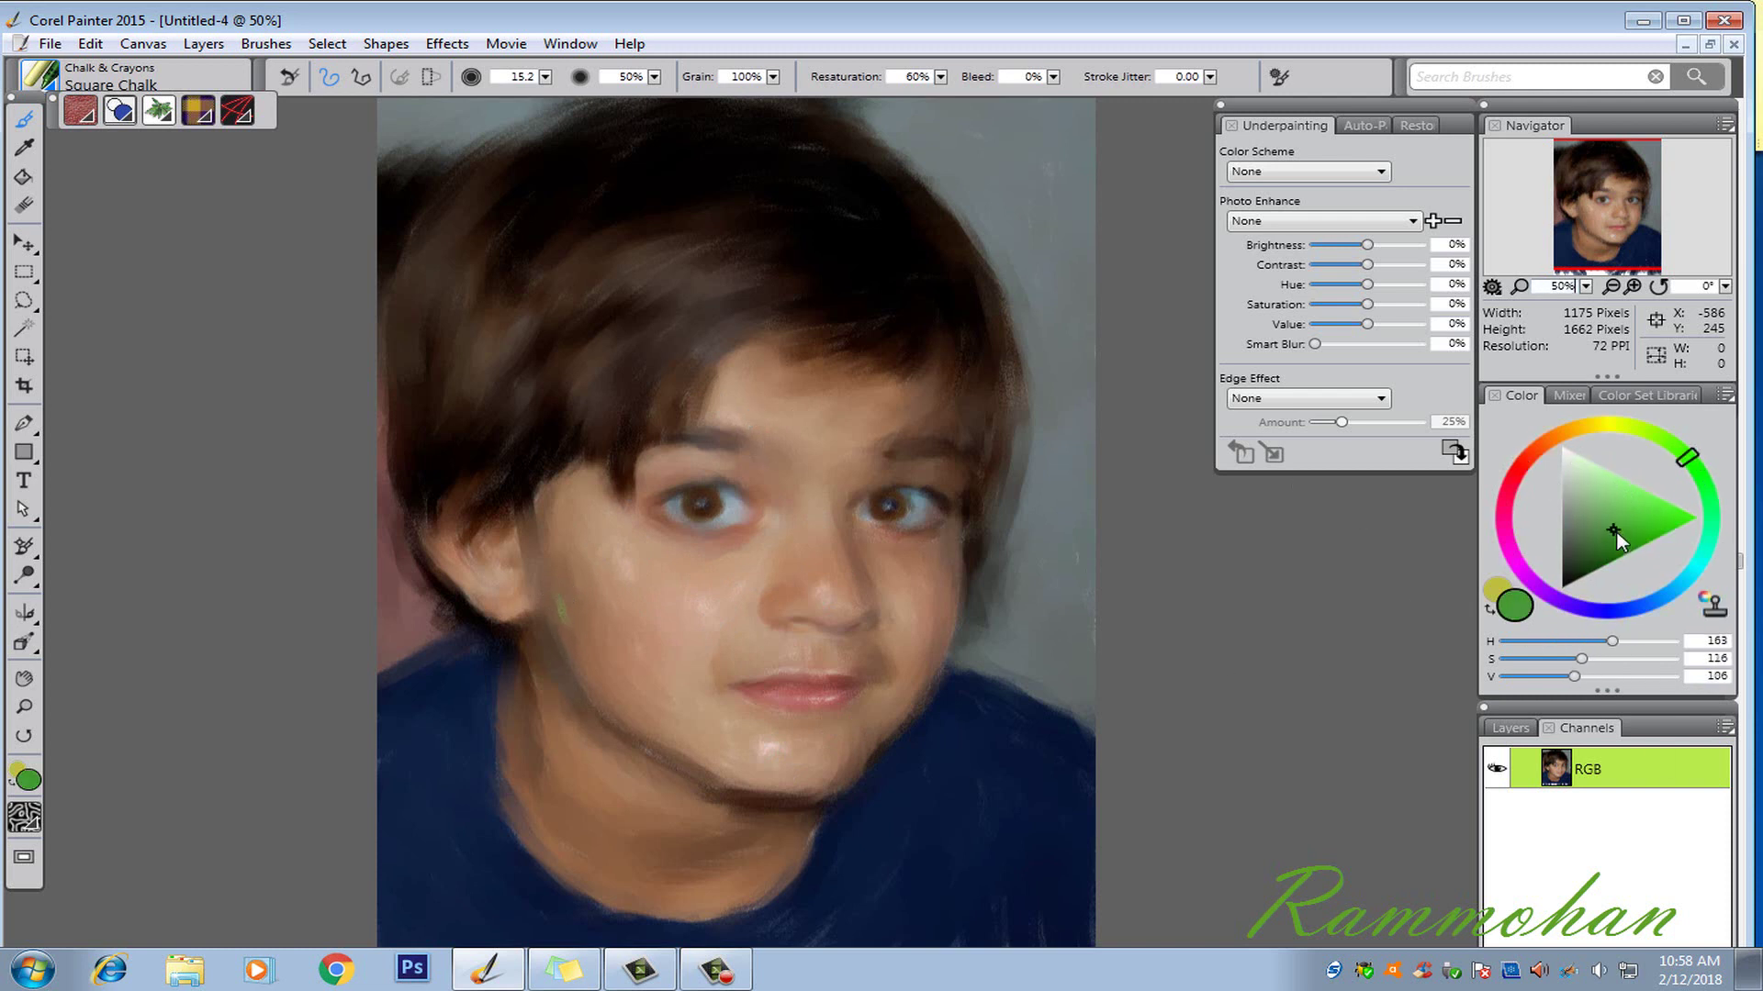
click(655, 79)
click(628, 91)
drag(556, 616, 595, 702)
Step: Pick medium, light and dark blues, and paint accents along the ear-side jaw and in the upper-left background corner of the portrait
click(1656, 600)
click(1641, 510)
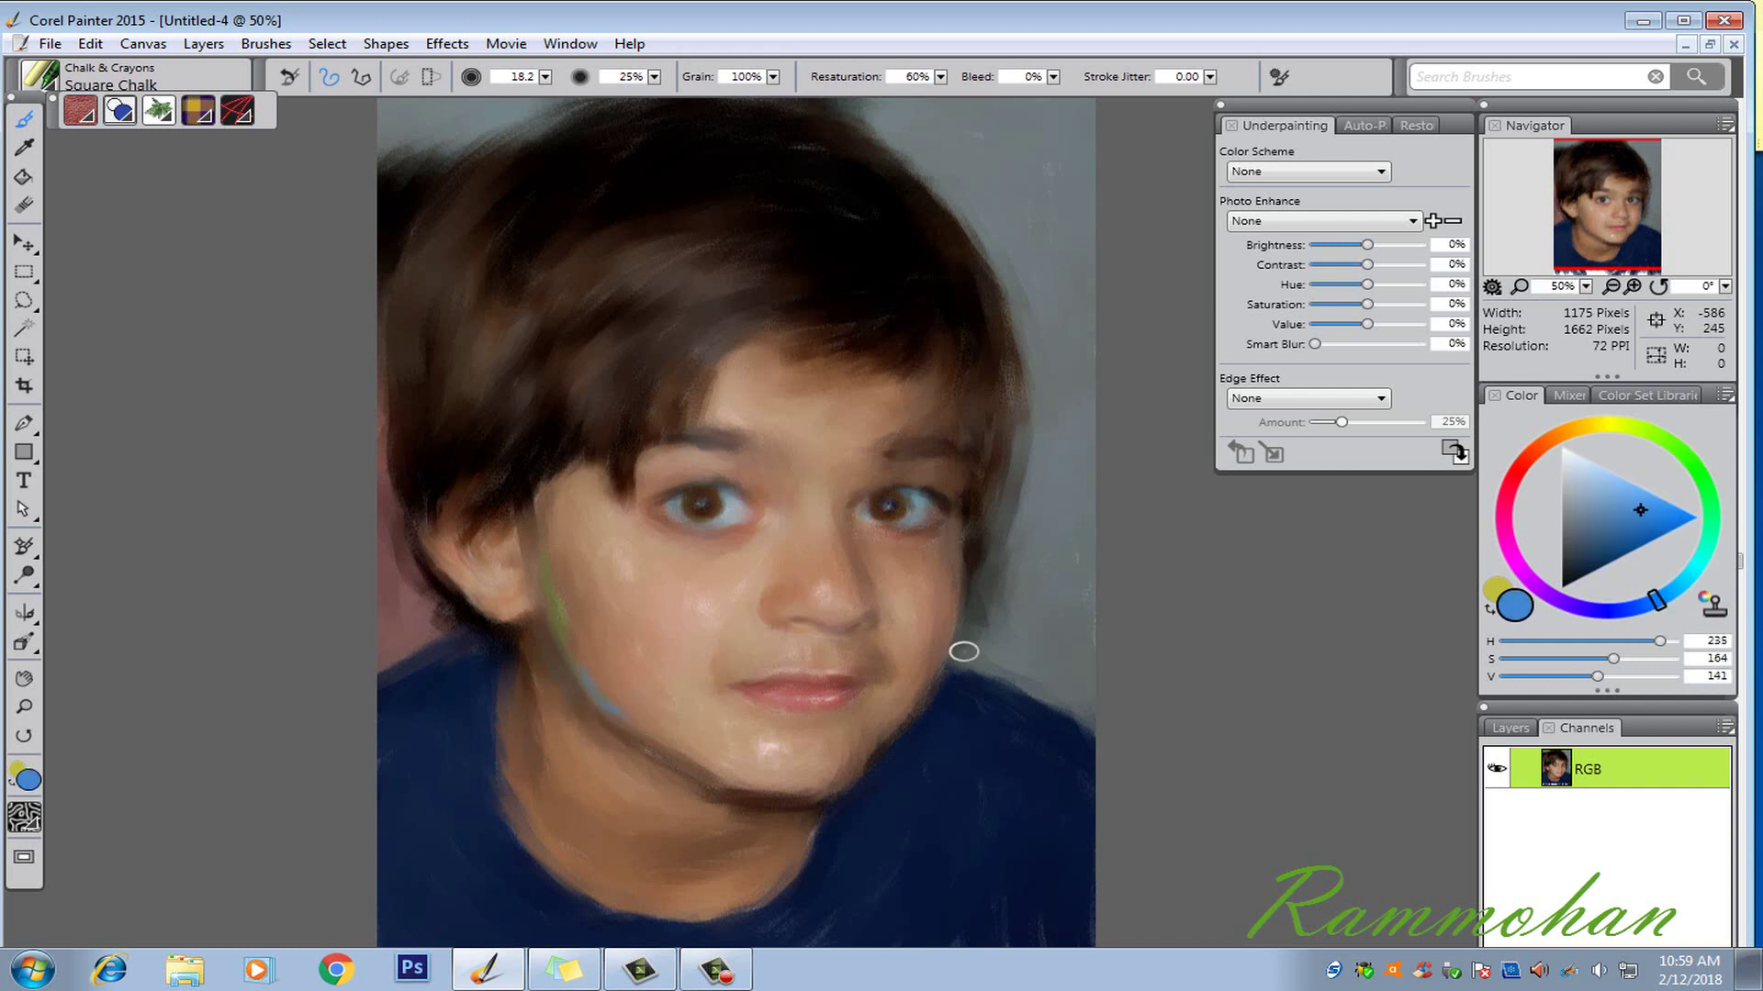
click(1621, 488)
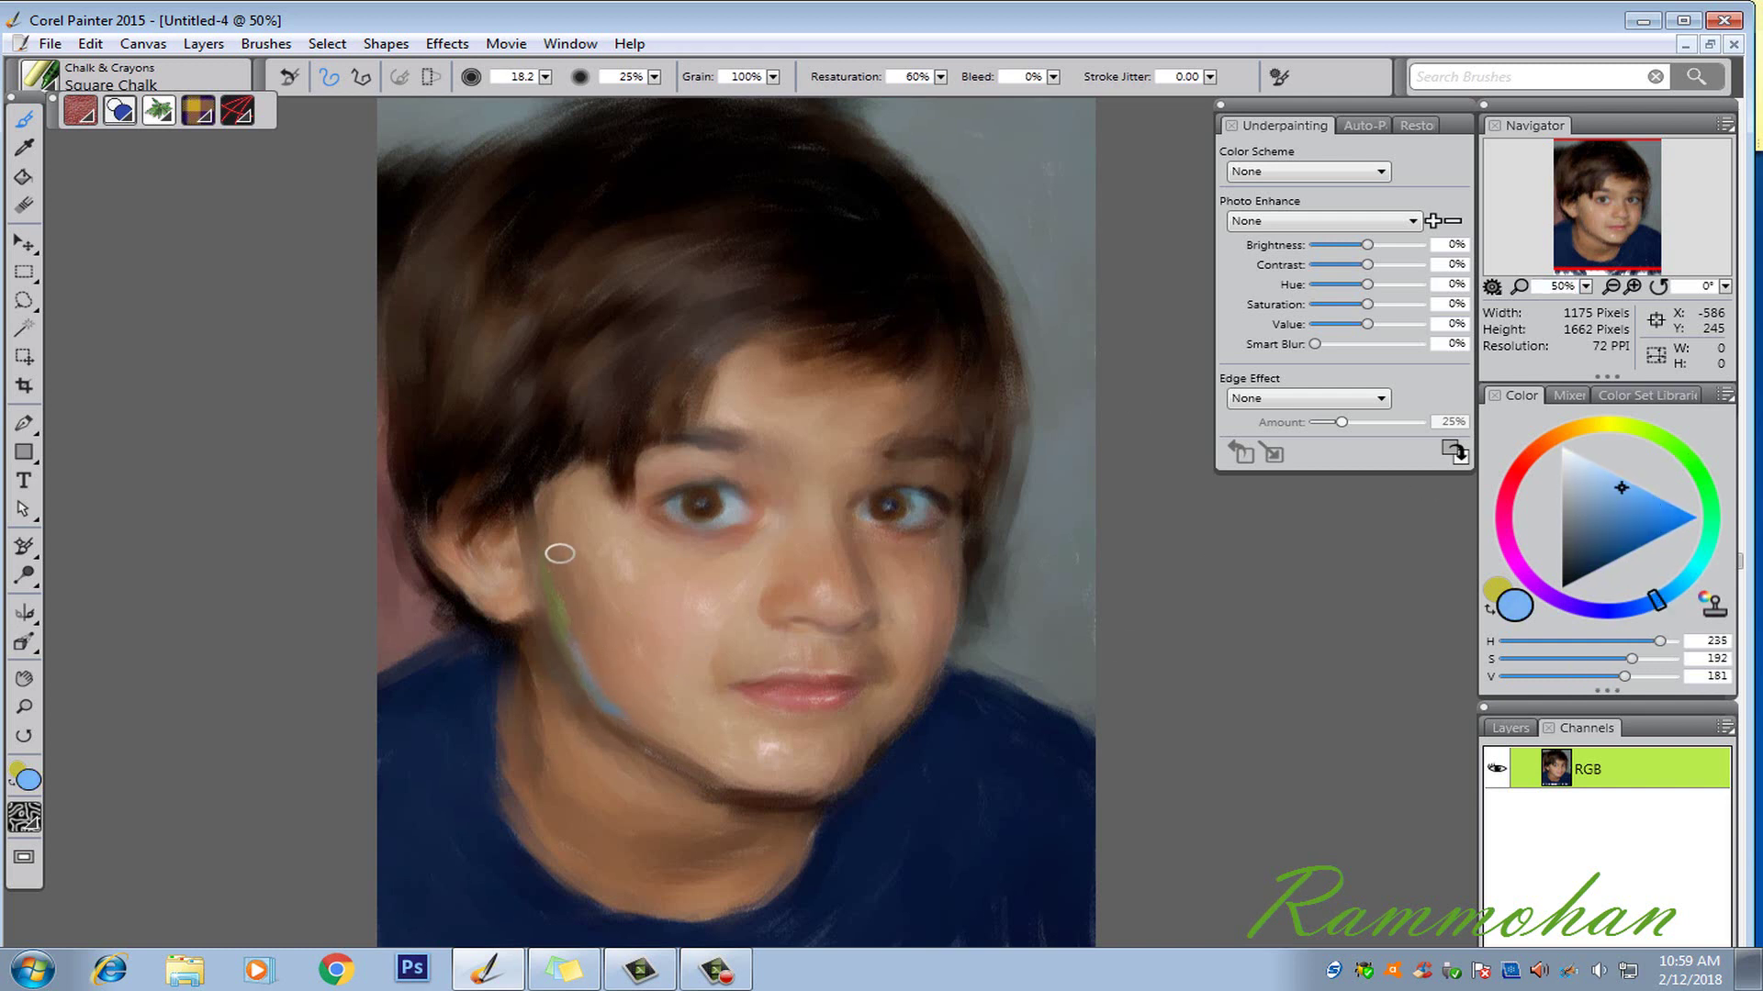
drag(560, 554, 584, 666)
click(1619, 541)
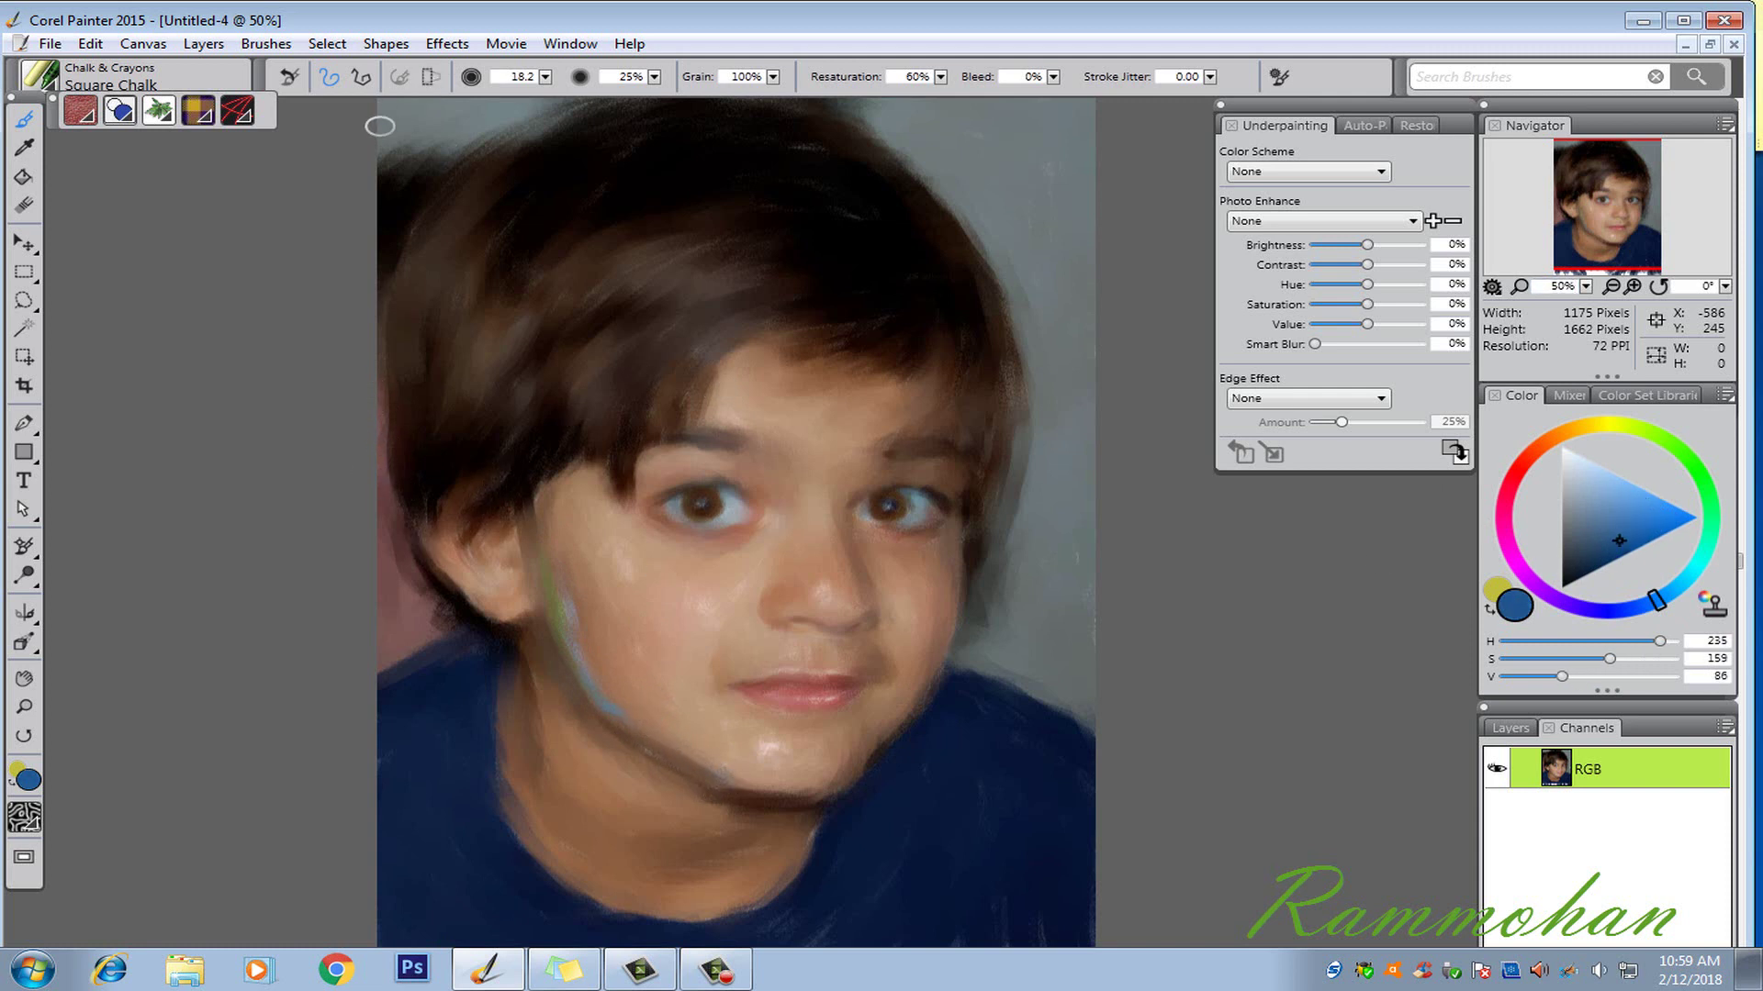
drag(402, 121, 372, 136)
Step: Reduce the brush size to 11.2, pick golden yellow tones, and paint a rim of light along the far cheek and jaw
click(1573, 429)
drag(1573, 498, 1572, 465)
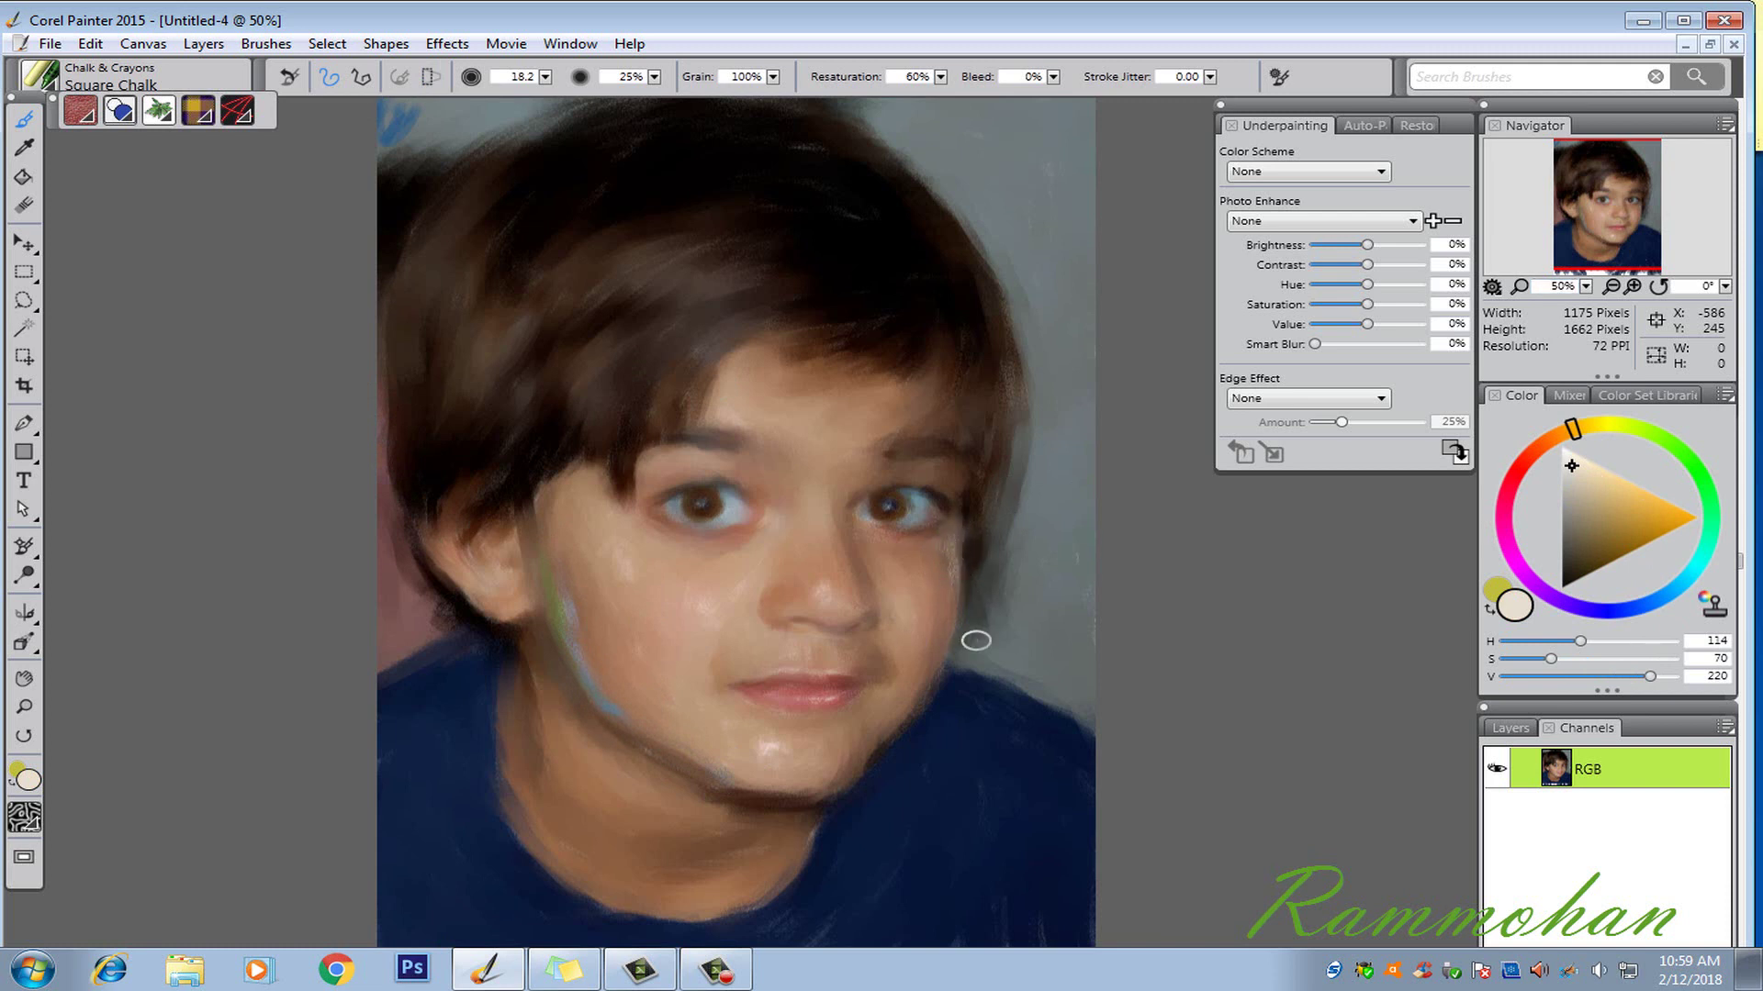
click(1638, 496)
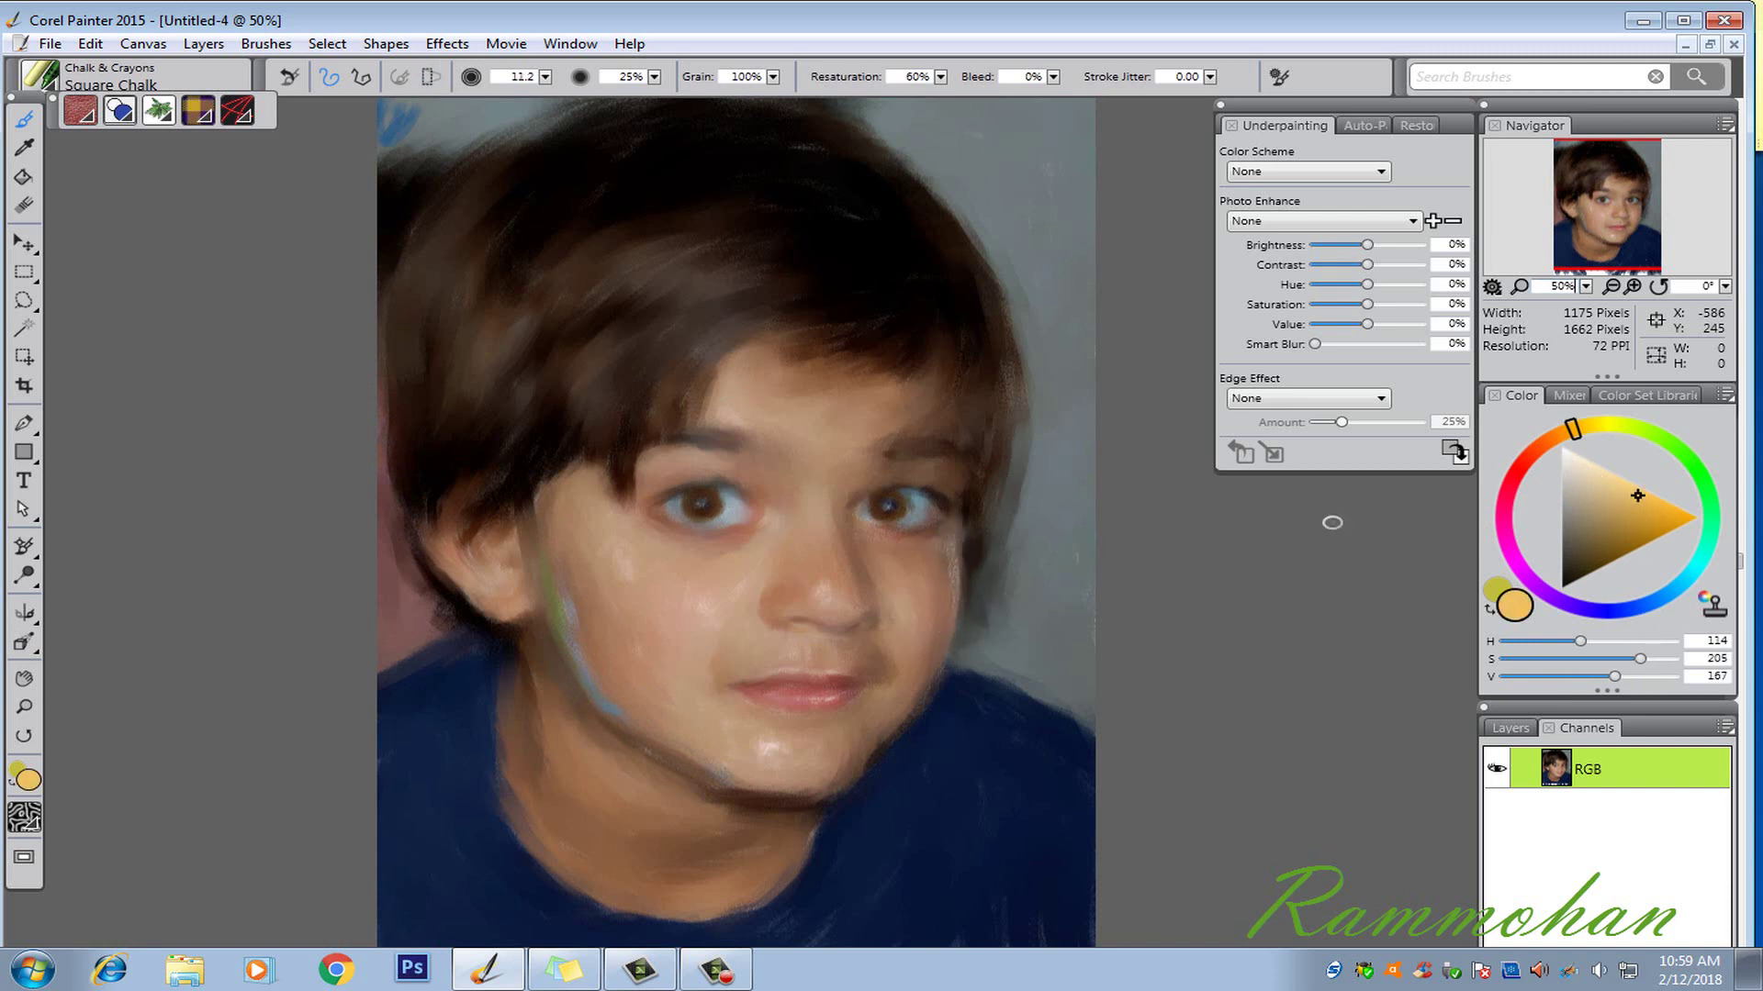
click(1592, 425)
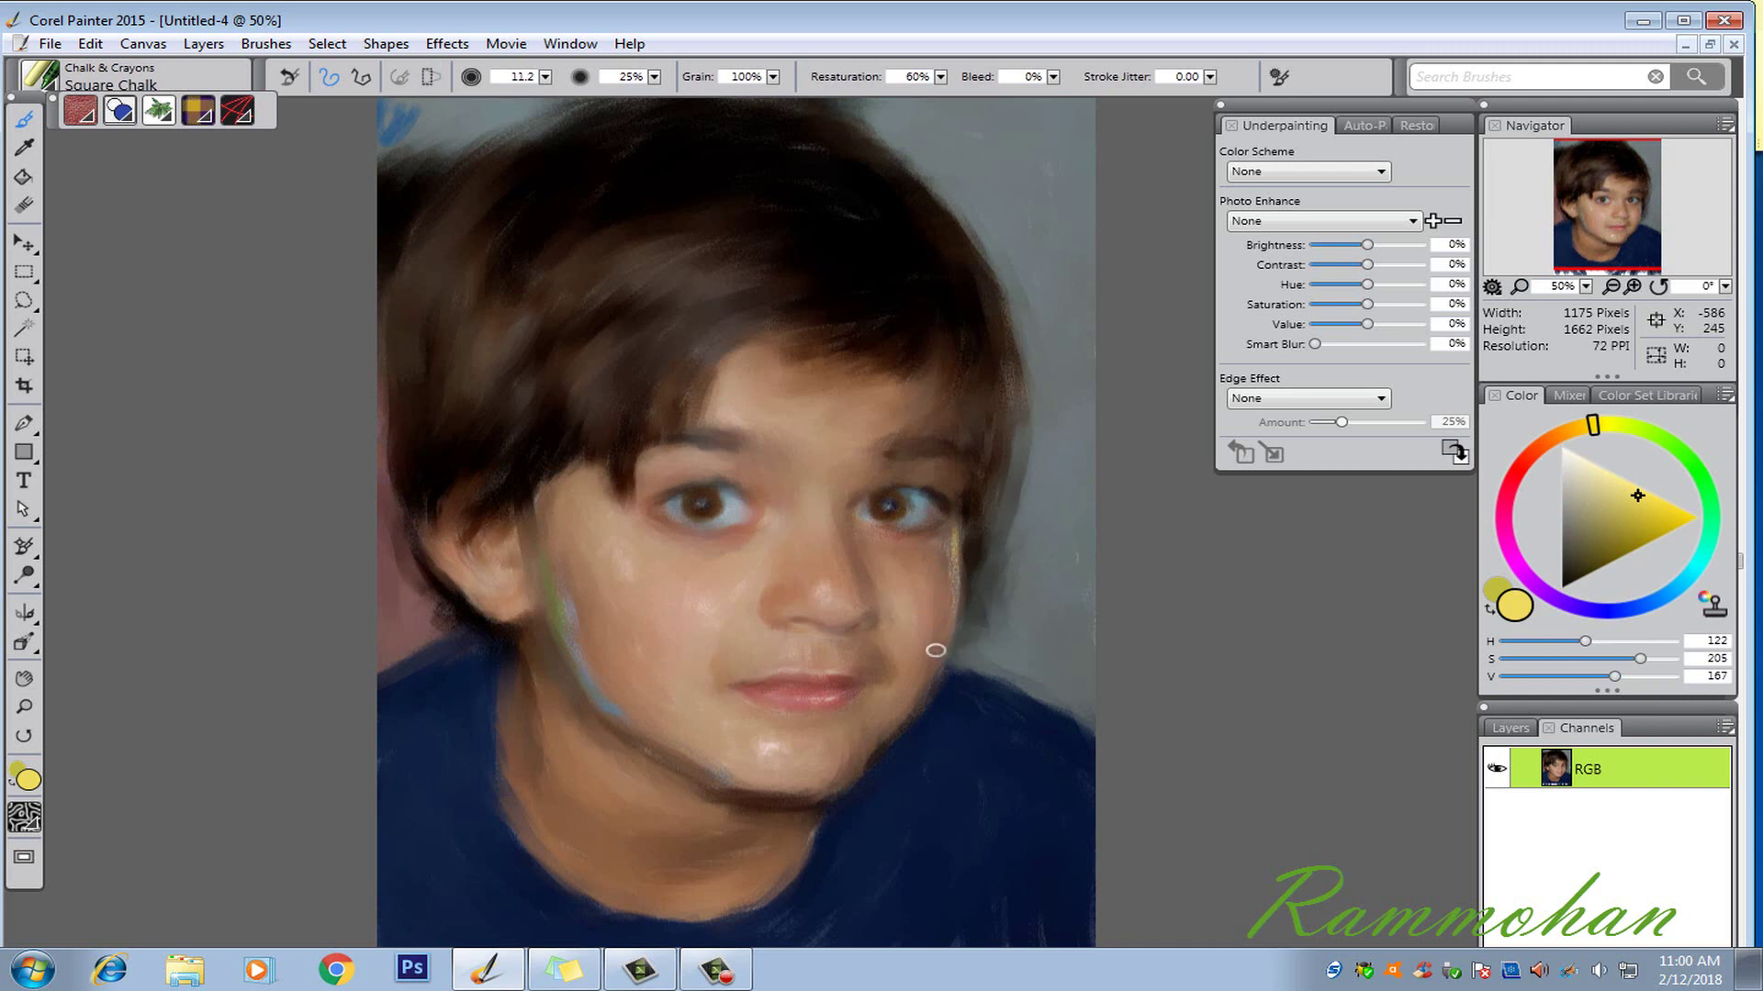
drag(954, 630, 909, 718)
key(ctrl+z)
drag(950, 629, 923, 692)
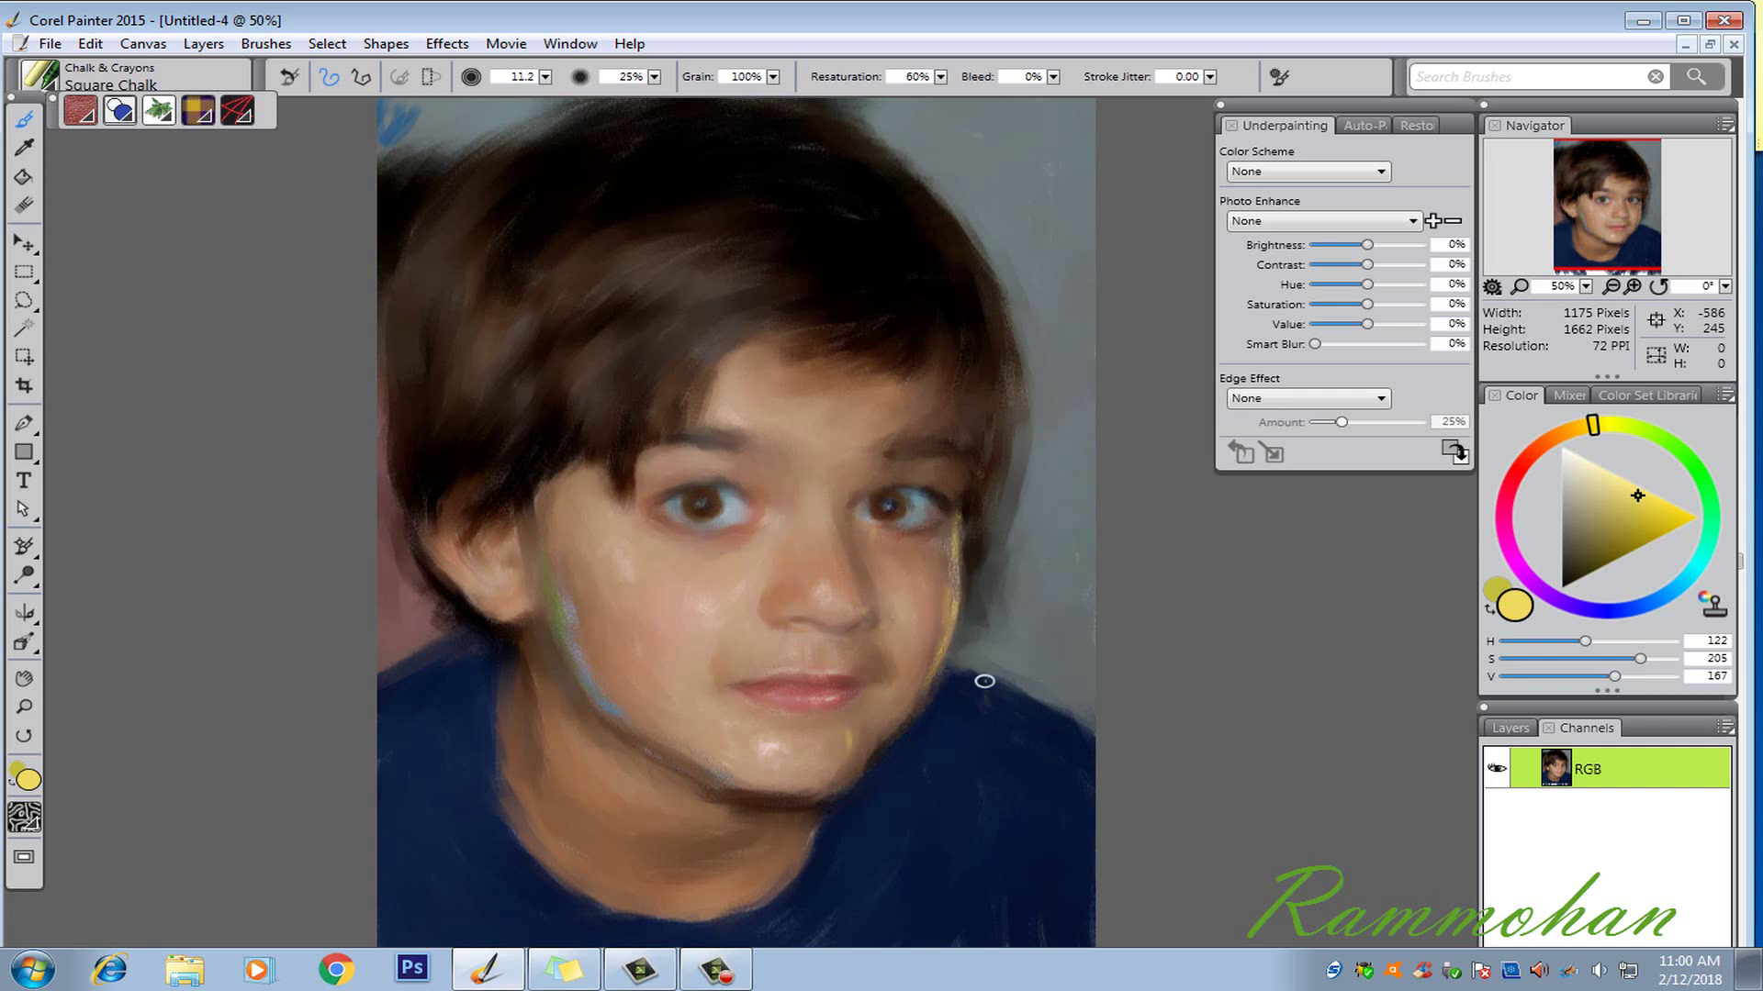
Step: Add yellow chalk accents on the far shoulder, the adjacent background and the outer edge of the hair
mouse_move(986, 682)
mouse_down()
mouse_move(1008, 711)
mouse_move(951, 776)
mouse_move(964, 740)
mouse_up()
drag(1059, 497, 1065, 382)
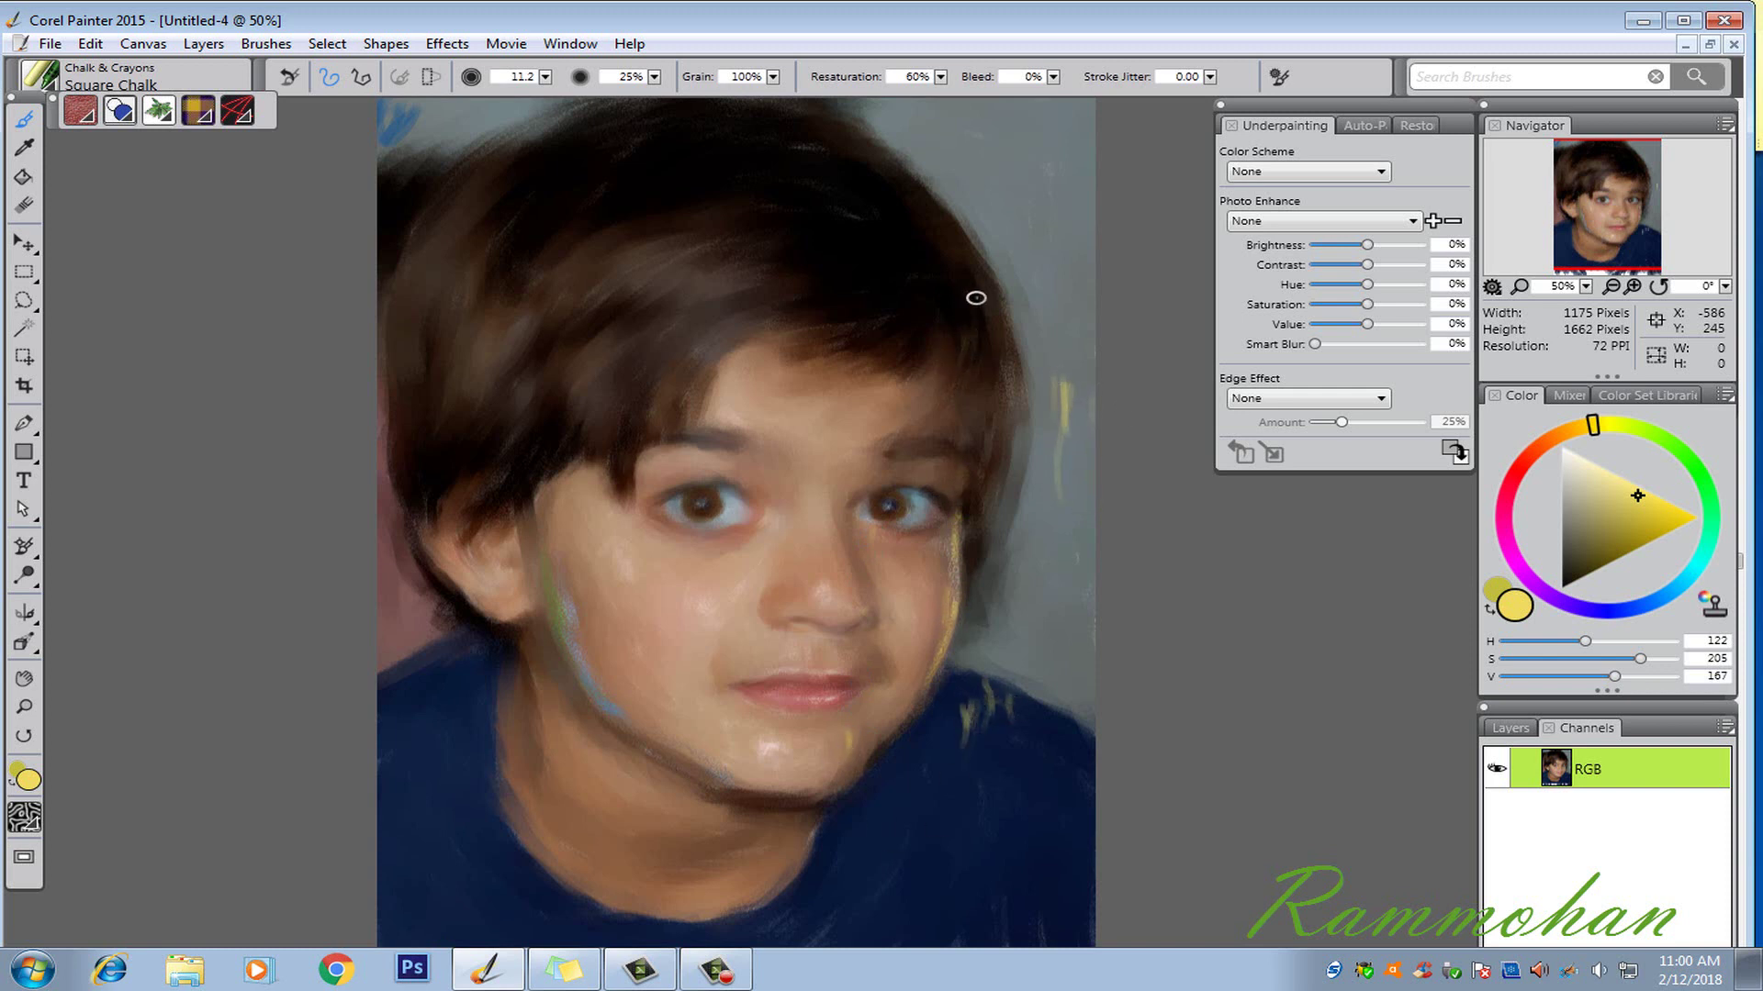
mouse_move(976, 298)
mouse_down()
mouse_move(999, 348)
mouse_move(985, 303)
mouse_move(988, 460)
mouse_up()
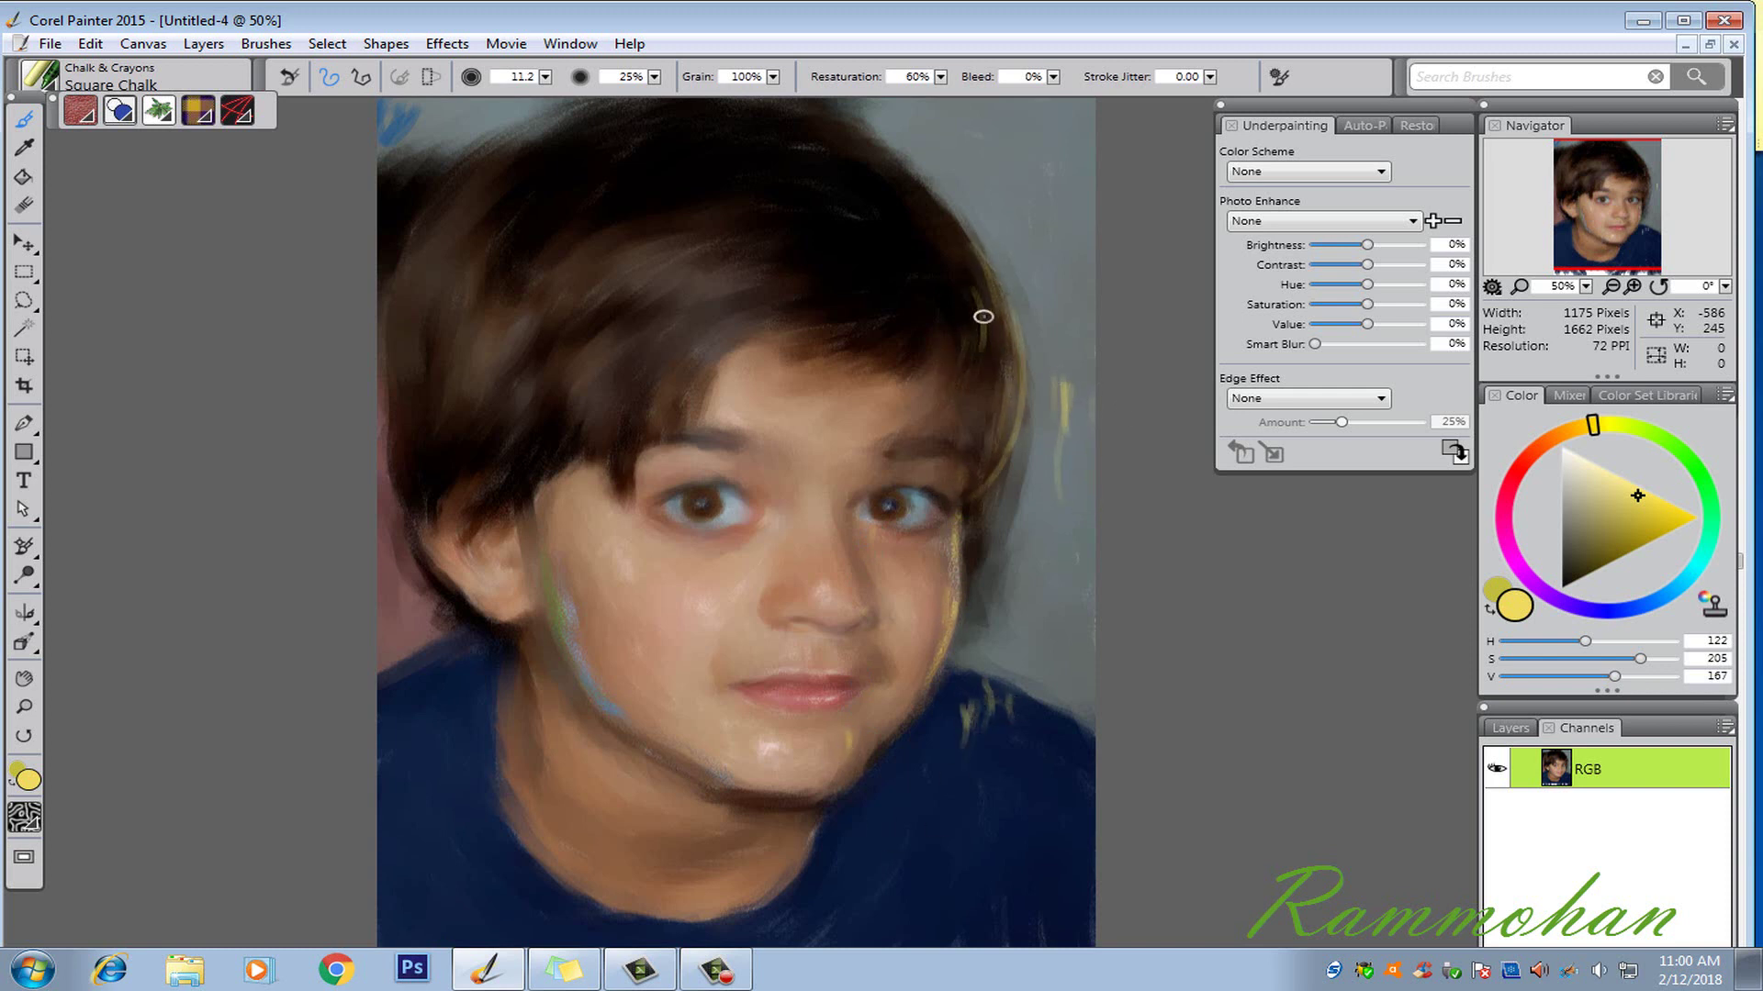
mouse_move(958, 283)
mouse_down()
mouse_move(944, 307)
mouse_move(984, 282)
mouse_up()
Step: Pick a warm red and paint blush on both cheeks and streaks through the hair at brush size 14.2
click(1503, 520)
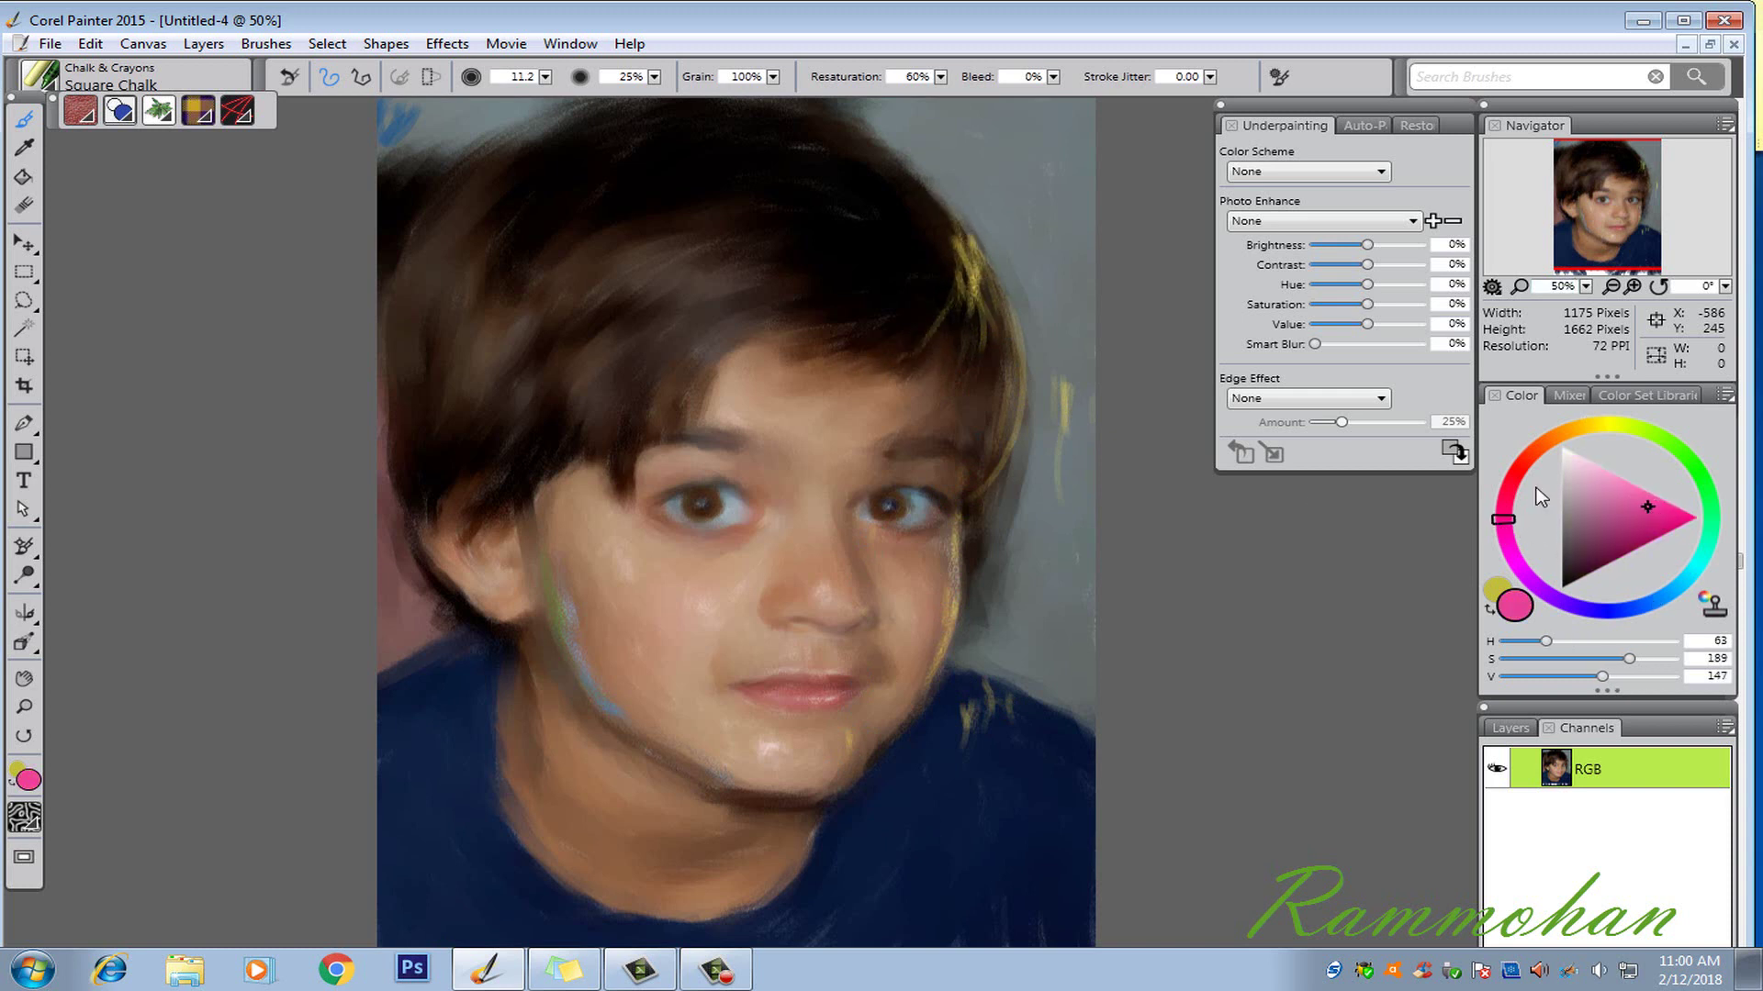
click(1506, 488)
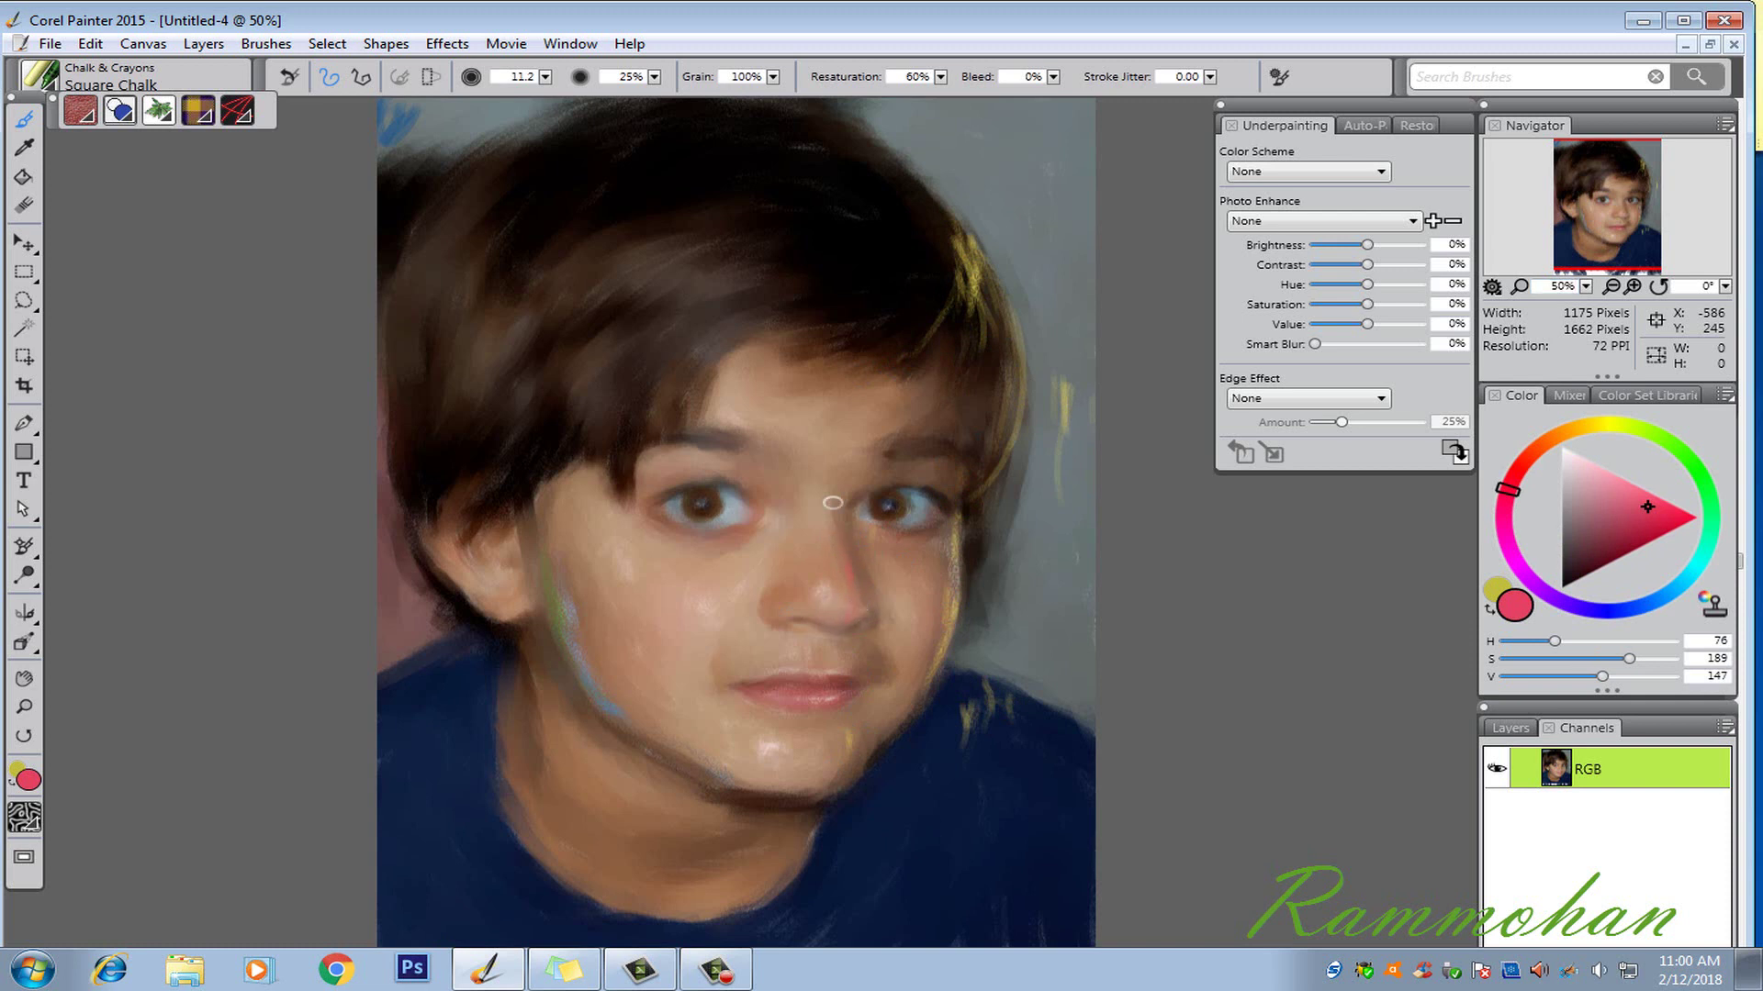
click(1519, 465)
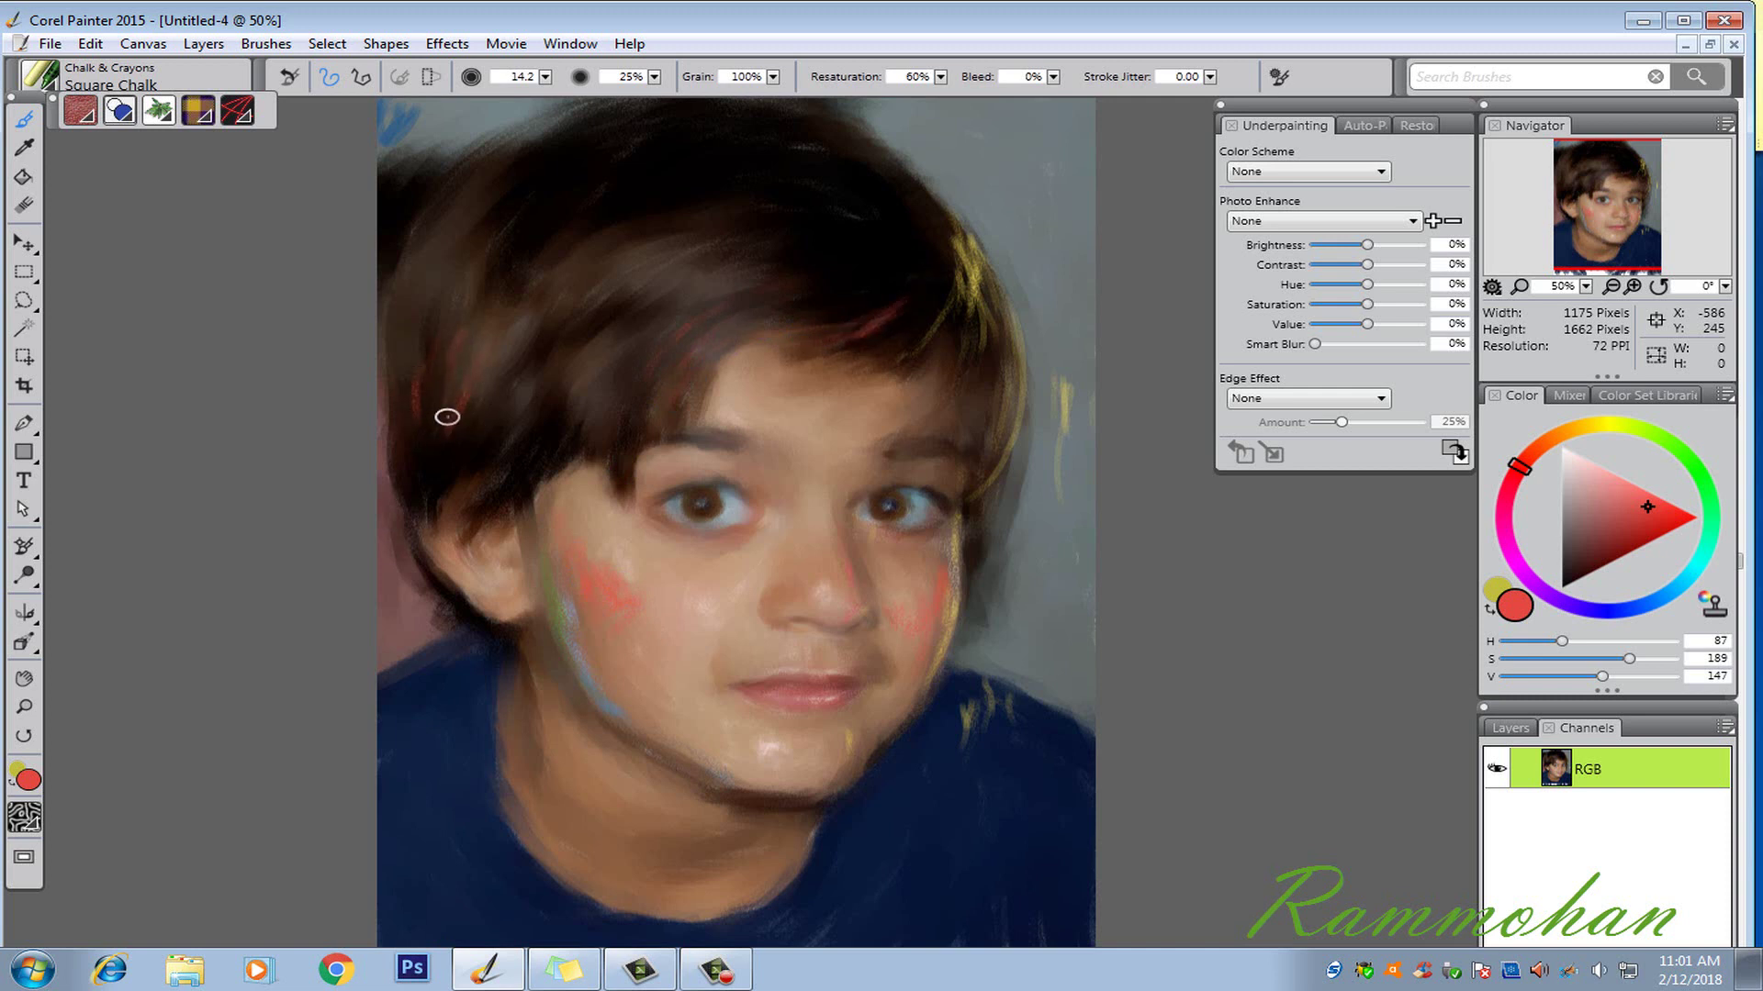
Step: Turn on clone color and blend the colored accents back into the hair, face and background, enlarging the brush to 19.2
key(u)
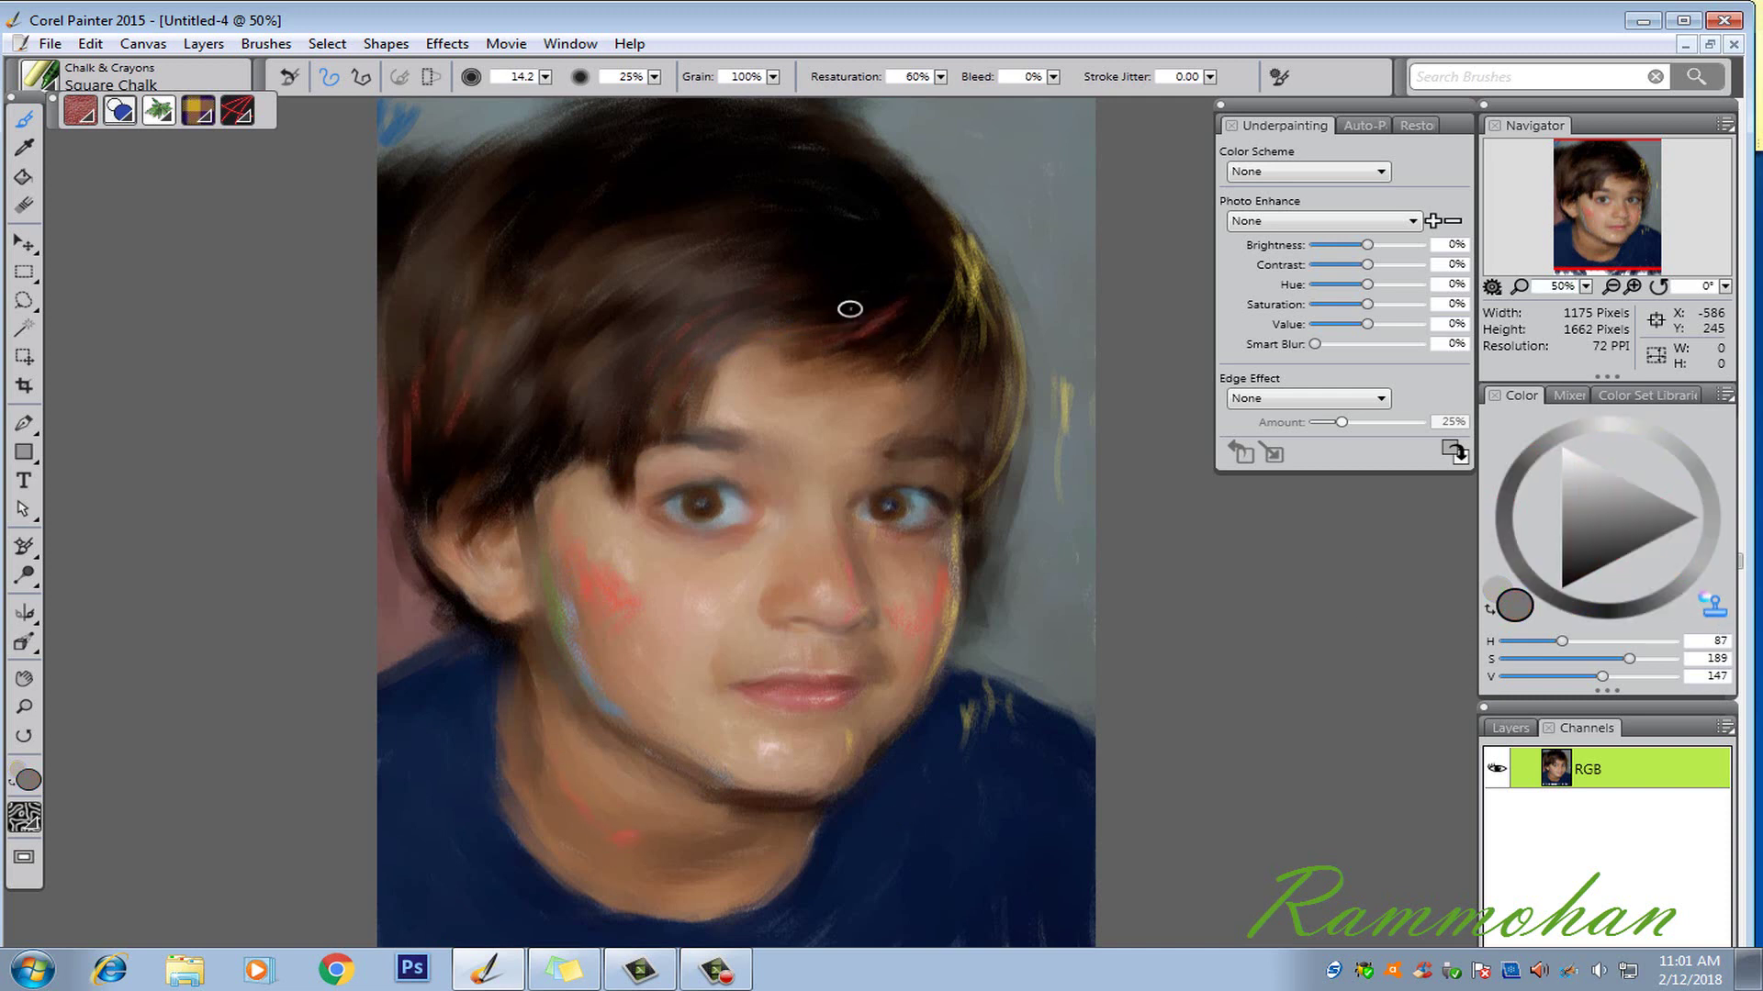
mouse_move(818, 340)
mouse_down()
mouse_move(981, 304)
mouse_move(948, 224)
mouse_move(983, 318)
mouse_move(966, 242)
mouse_move(1013, 324)
mouse_move(985, 284)
mouse_up()
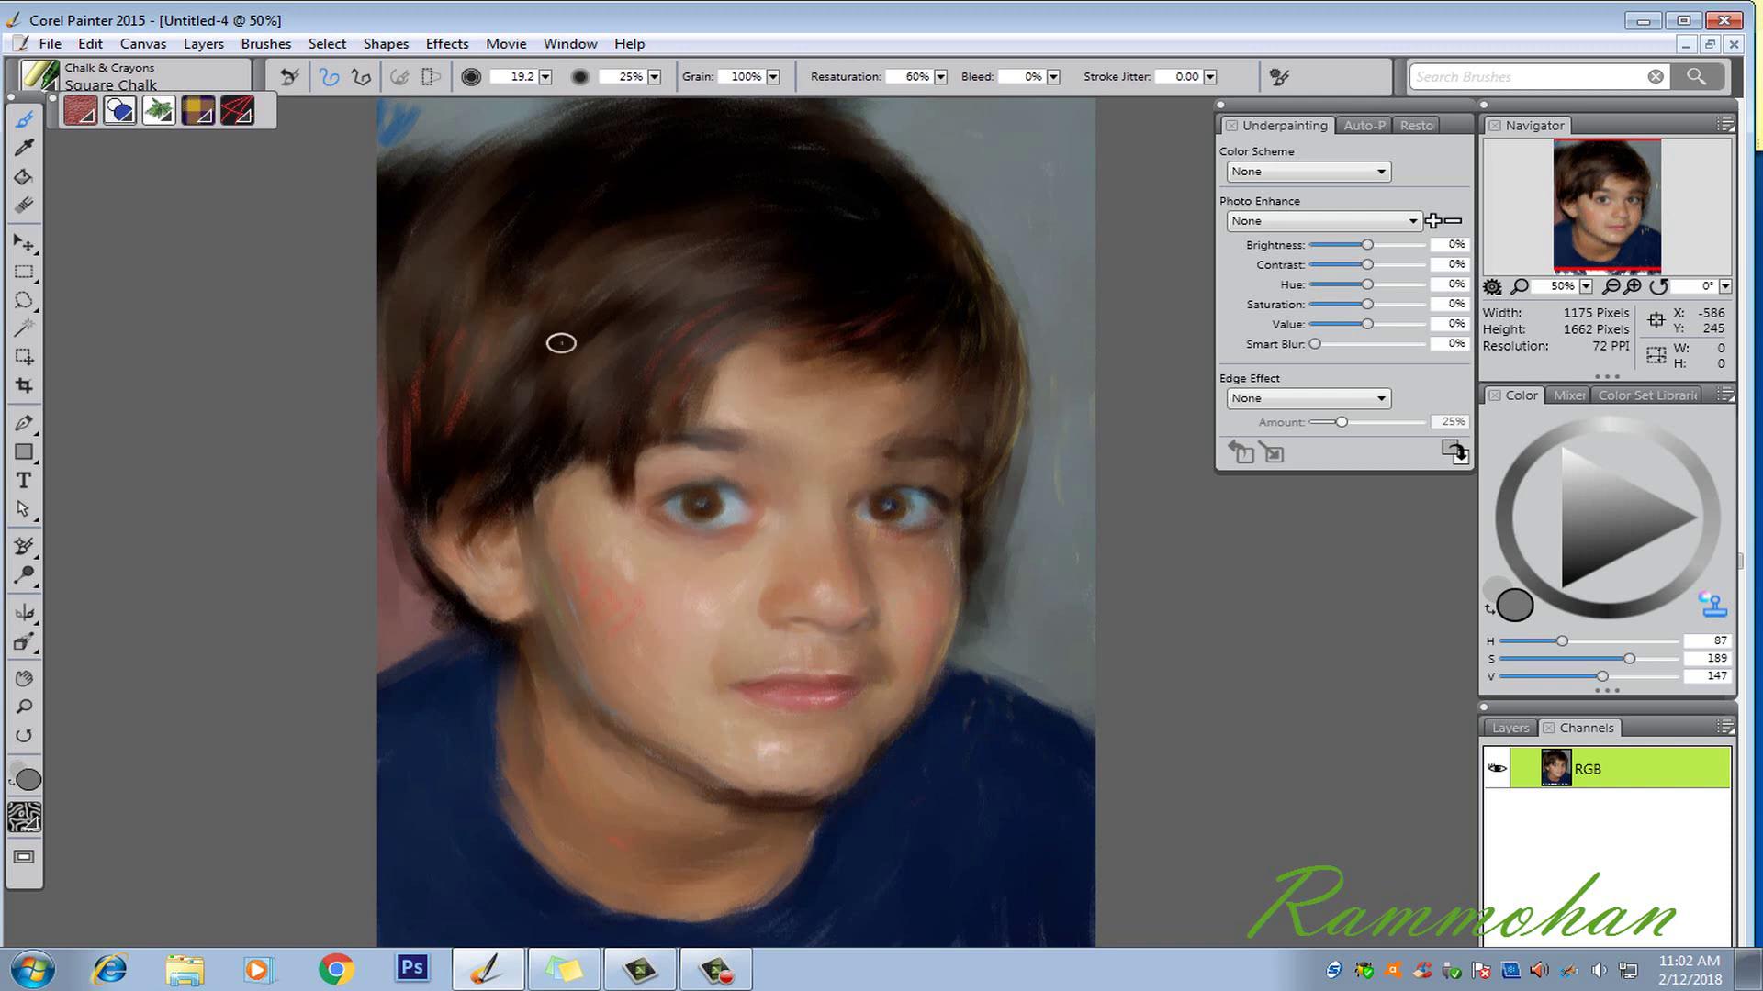
drag(459, 379, 407, 425)
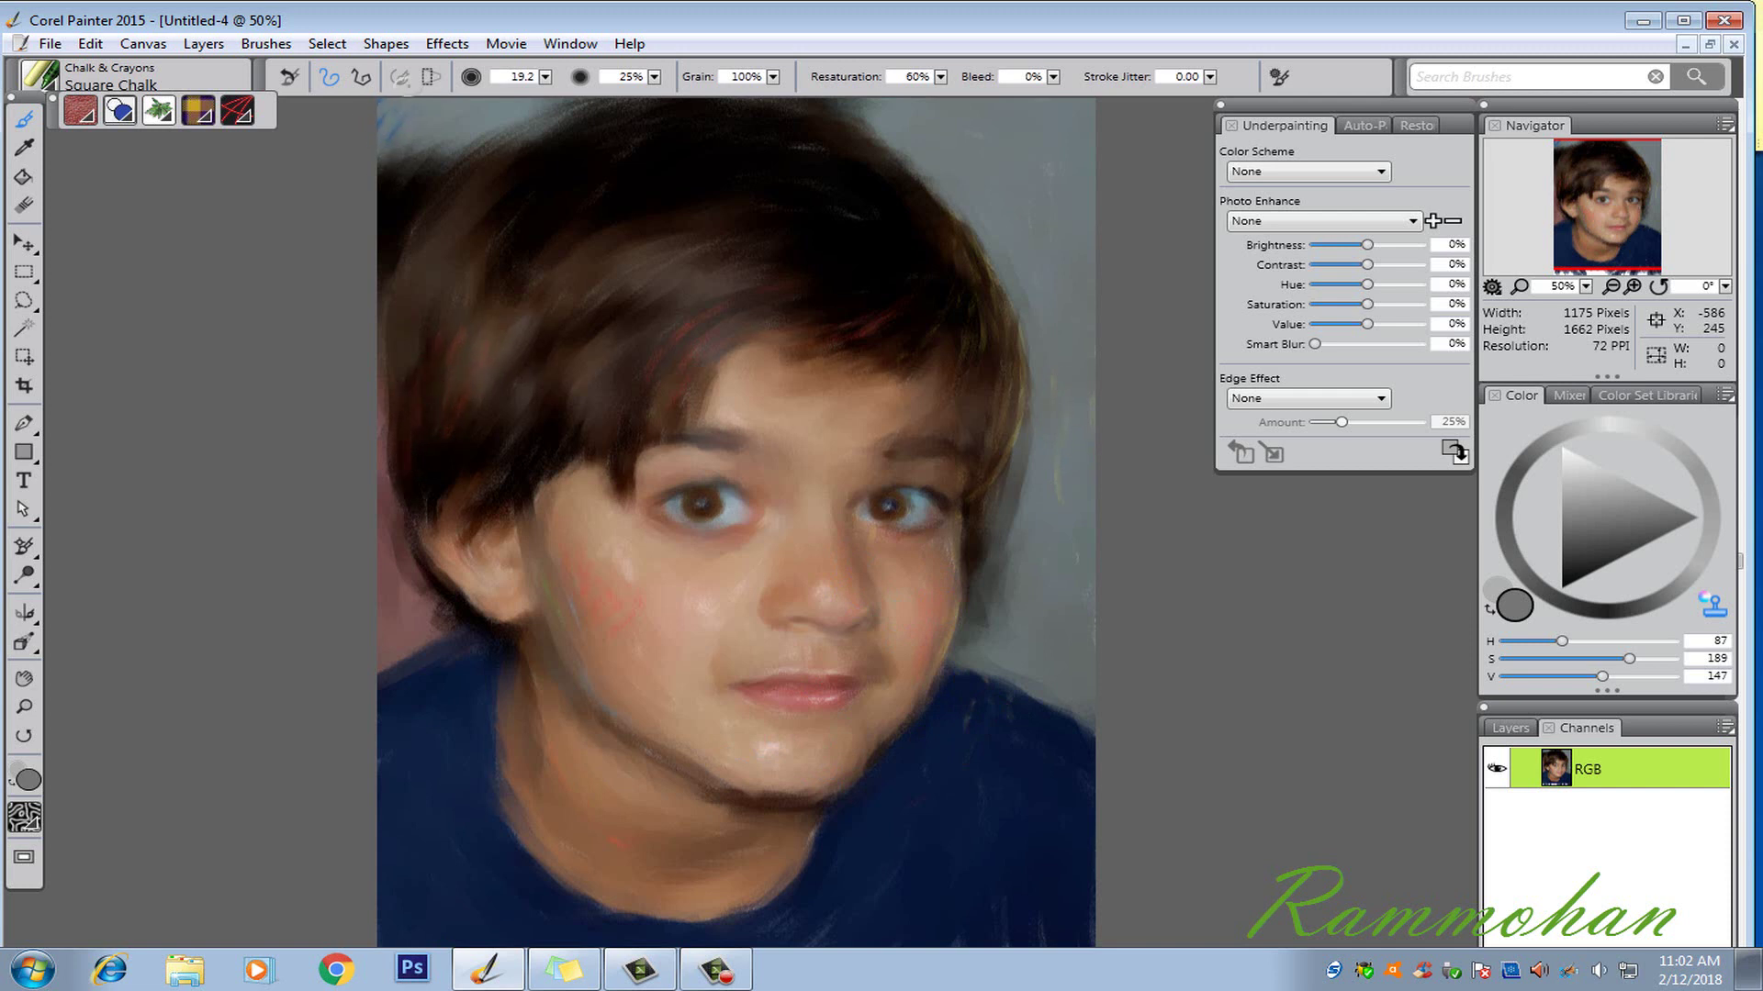
Step: Turn off clone color, enlarge the brush to 43.2, and paint red and green strokes in the upper-right background of the portrait
click(1712, 604)
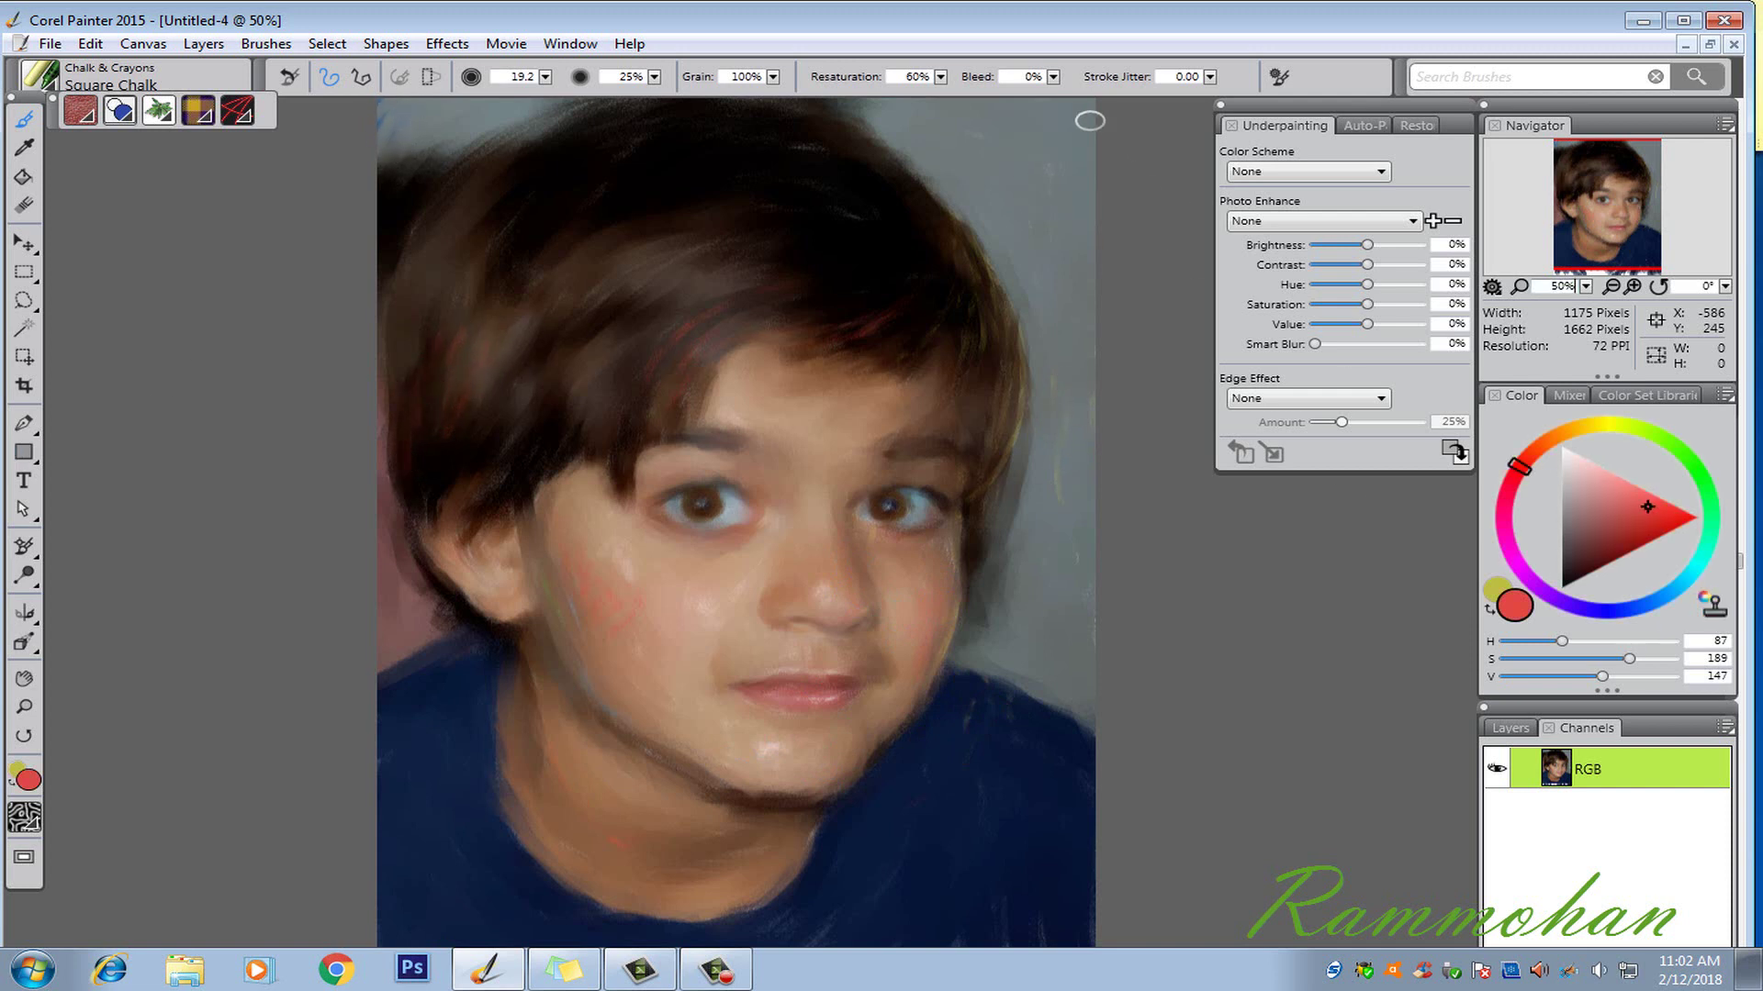
key(bracketright)
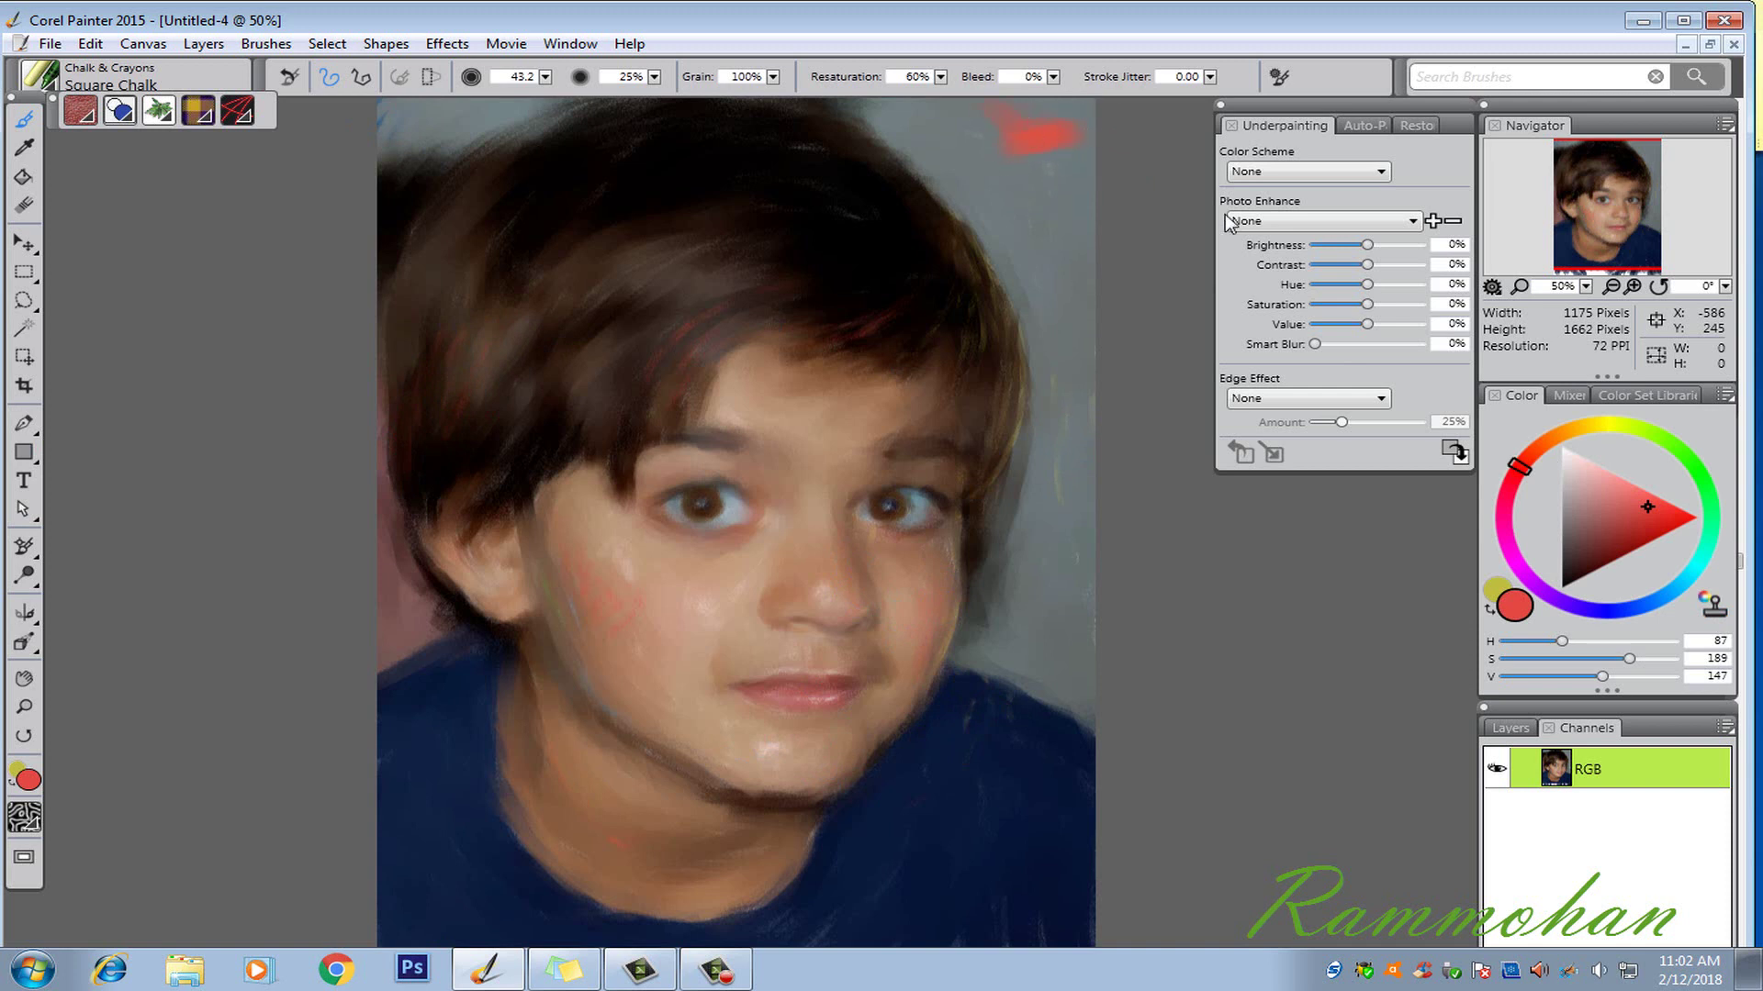
drag(965, 116, 958, 131)
drag(1598, 563, 1597, 536)
mouse_move(1037, 111)
mouse_down()
mouse_move(878, 116)
mouse_move(1064, 129)
mouse_move(1087, 328)
mouse_up()
drag(1099, 124, 1102, 212)
click(1694, 467)
mouse_move(1005, 147)
mouse_down()
mouse_move(960, 189)
mouse_move(1037, 244)
mouse_up()
drag(1074, 119, 1082, 438)
Step: Turn on clone color and blend the red and green strokes into the upper-right background of the portrait
click(1713, 606)
mouse_move(1080, 177)
mouse_down()
mouse_move(1049, 141)
mouse_move(1080, 145)
mouse_move(901, 101)
mouse_move(942, 115)
mouse_move(956, 162)
mouse_move(1029, 182)
mouse_move(1043, 250)
mouse_move(1005, 262)
mouse_move(1083, 194)
mouse_move(1031, 129)
mouse_up()
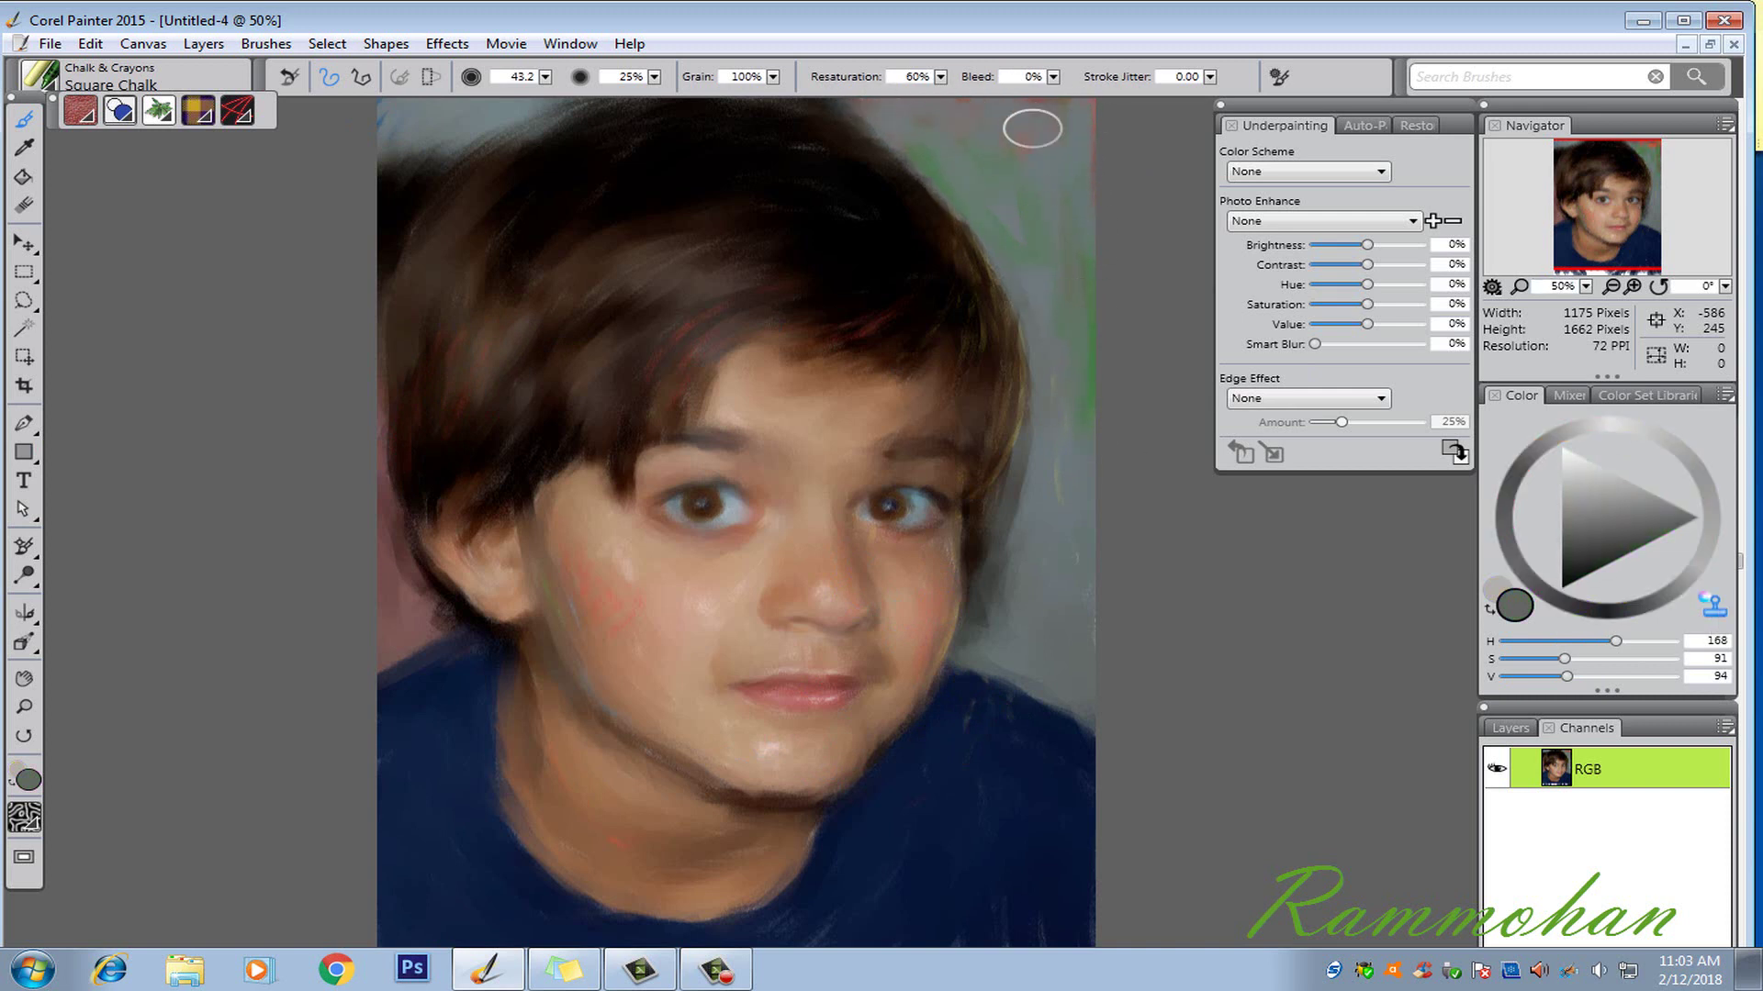
mouse_move(1090, 398)
mouse_down()
mouse_move(1010, 219)
mouse_move(1080, 388)
mouse_move(1046, 555)
mouse_move(1115, 513)
mouse_move(1108, 530)
mouse_move(1049, 509)
mouse_move(1095, 289)
mouse_move(992, 211)
mouse_move(1024, 138)
mouse_move(1078, 150)
mouse_move(1012, 111)
mouse_up()
Step: Turn off clone color, set the brush to size 5.6 with 80% opacity, and pick a dark reddish brown
click(1711, 604)
click(1568, 456)
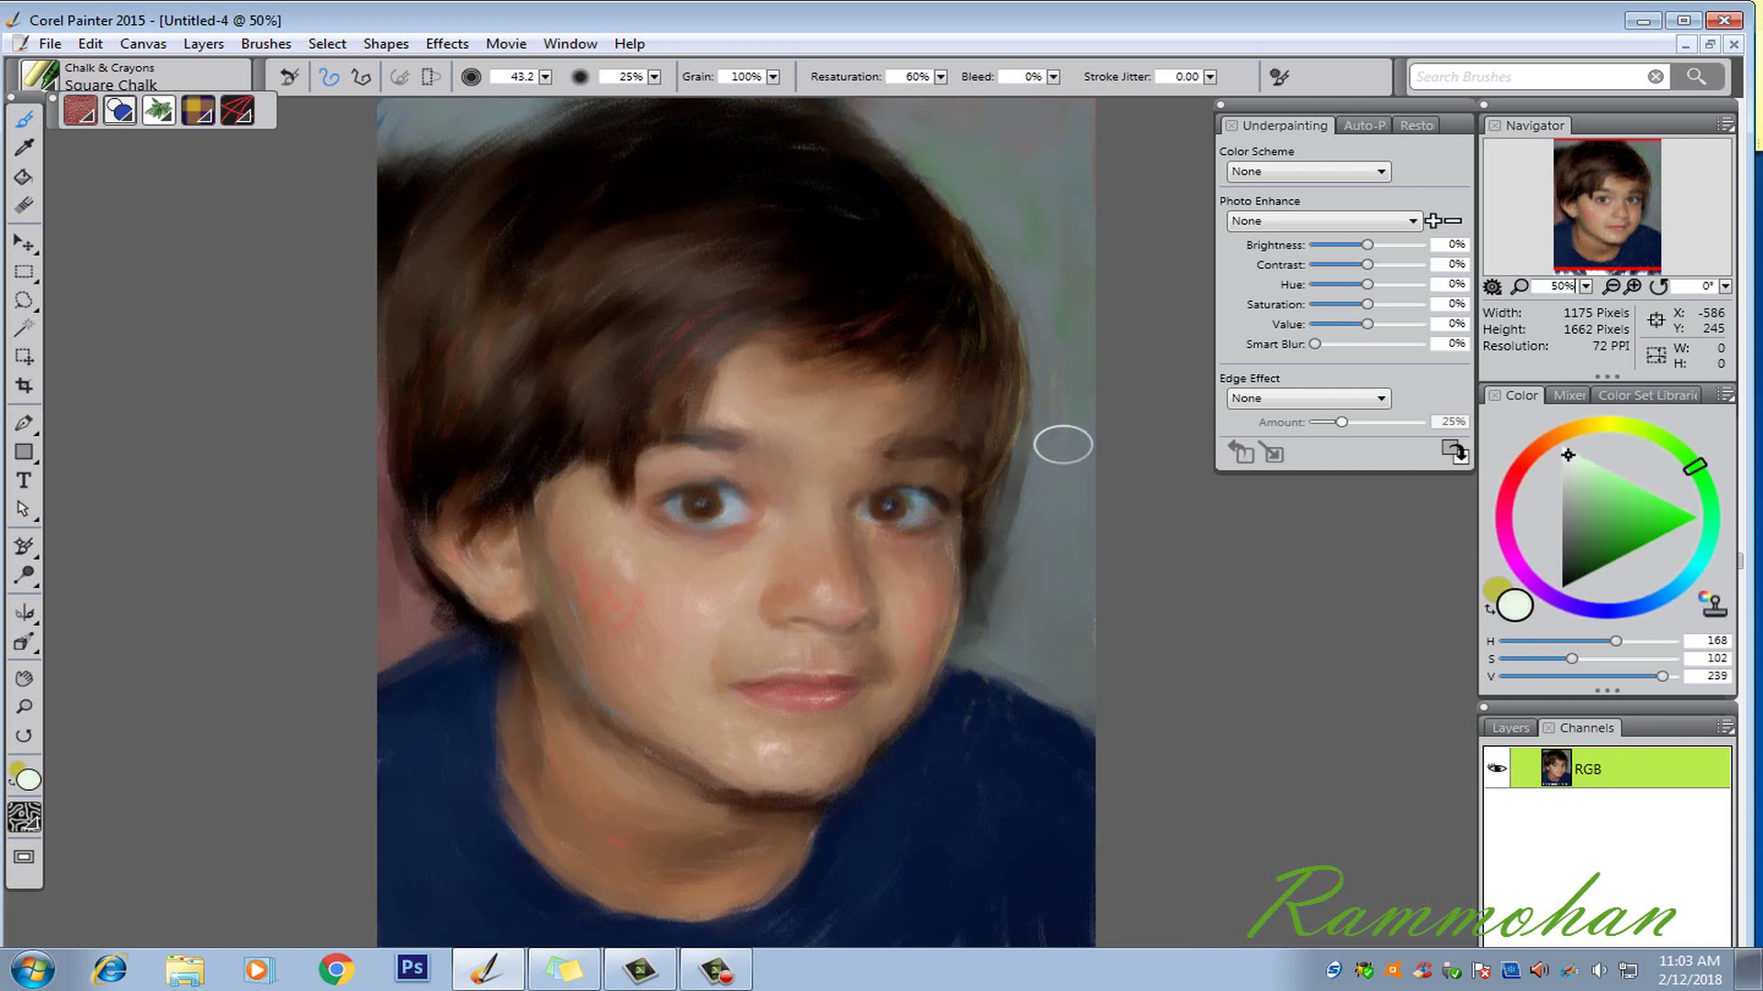
drag(543, 78, 554, 94)
click(1572, 563)
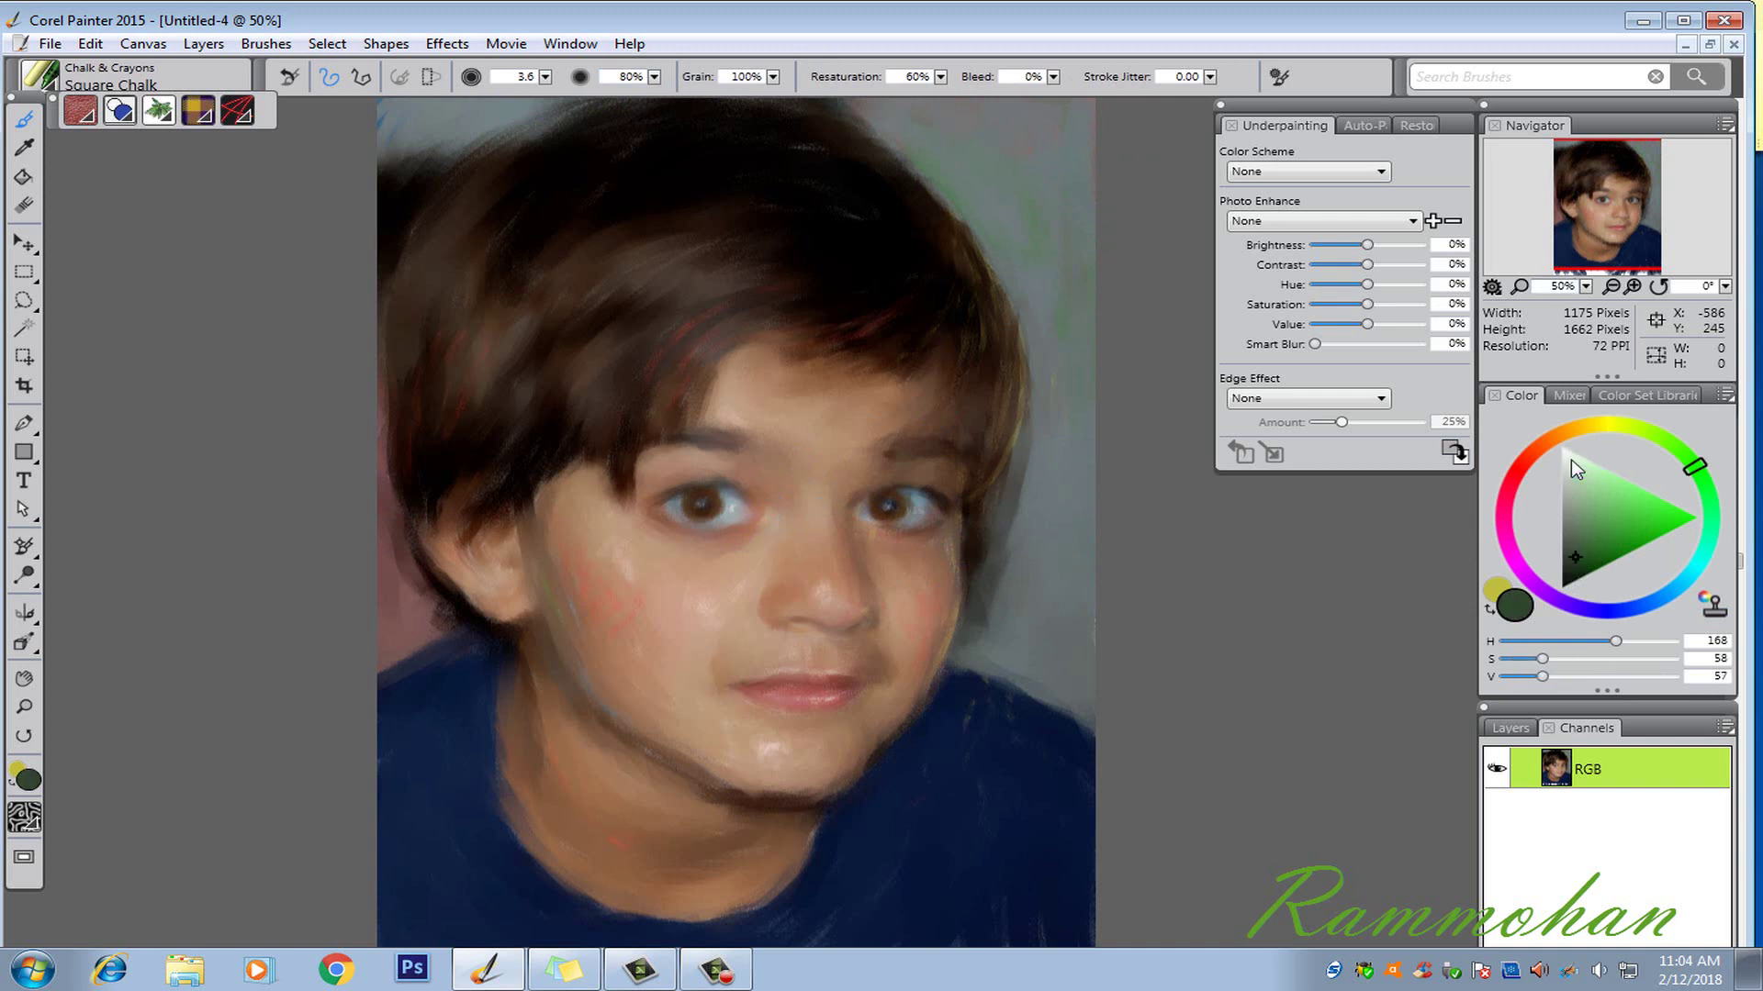
click(1510, 488)
click(1592, 557)
click(1527, 446)
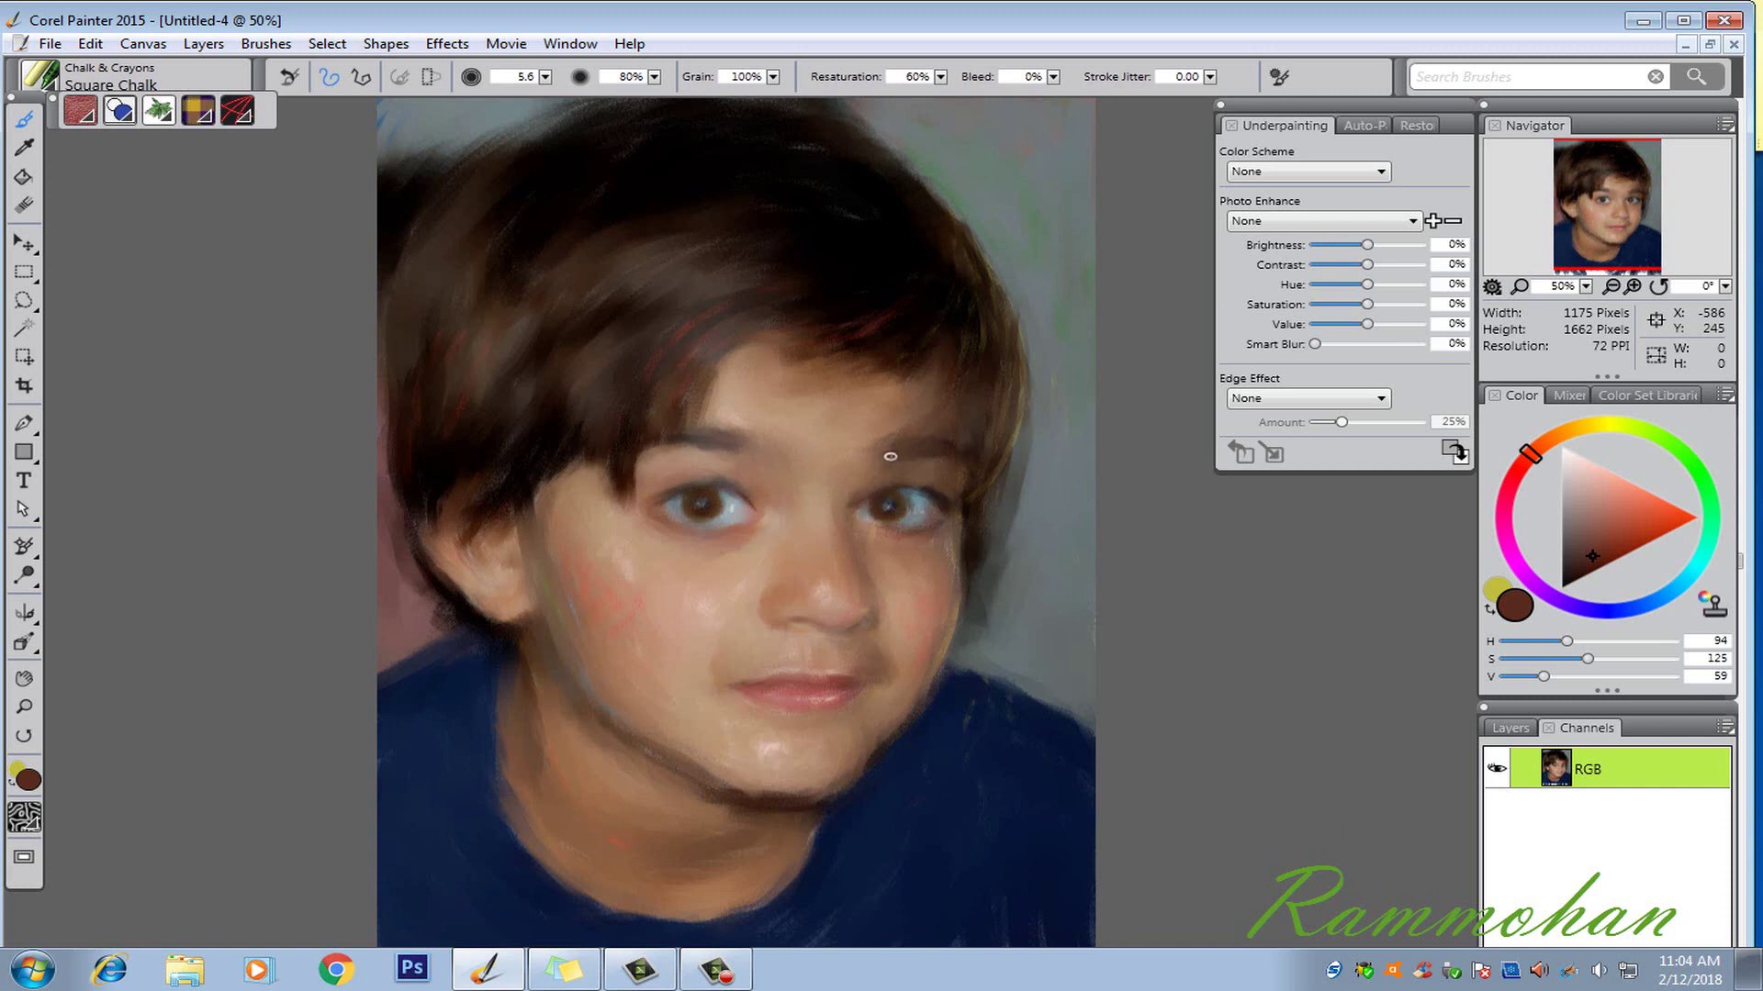
Step: Paint near-black and reddish-brown strokes over the upper-right background of the portrait, starting at brush size 26.6
drag(1592, 558, 1568, 567)
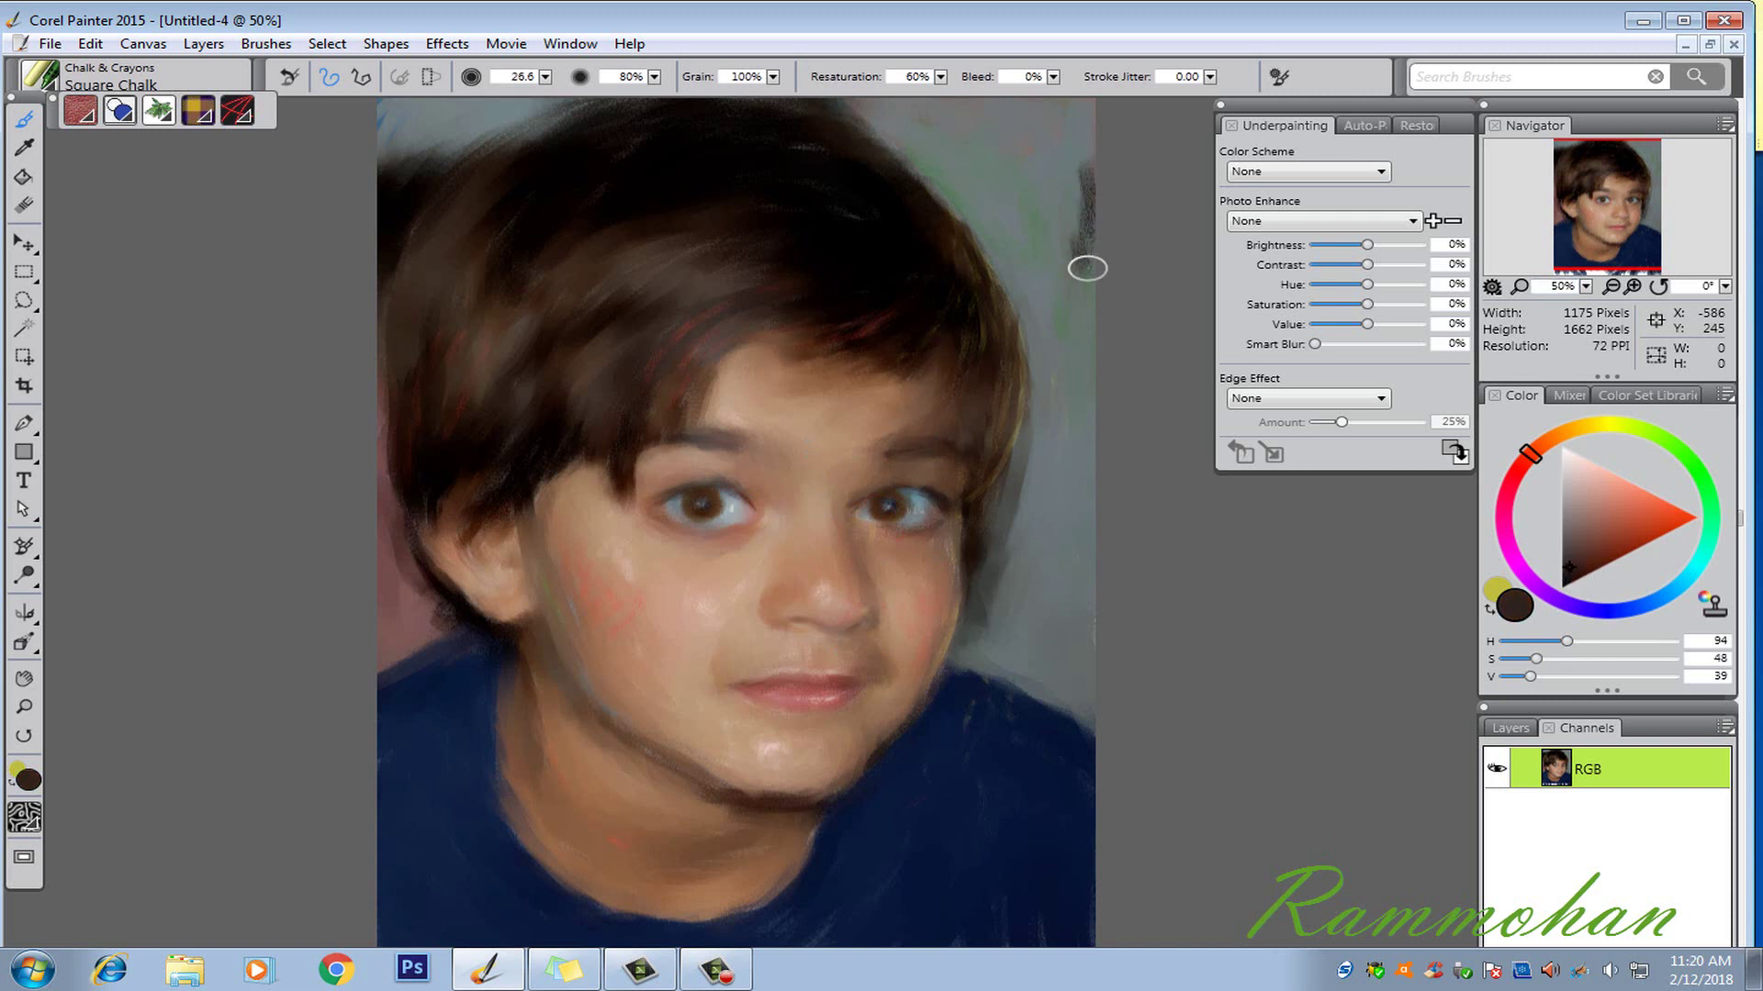
mouse_move(1086, 267)
mouse_down()
mouse_move(1061, 220)
mouse_move(1082, 362)
mouse_move(1038, 265)
mouse_up()
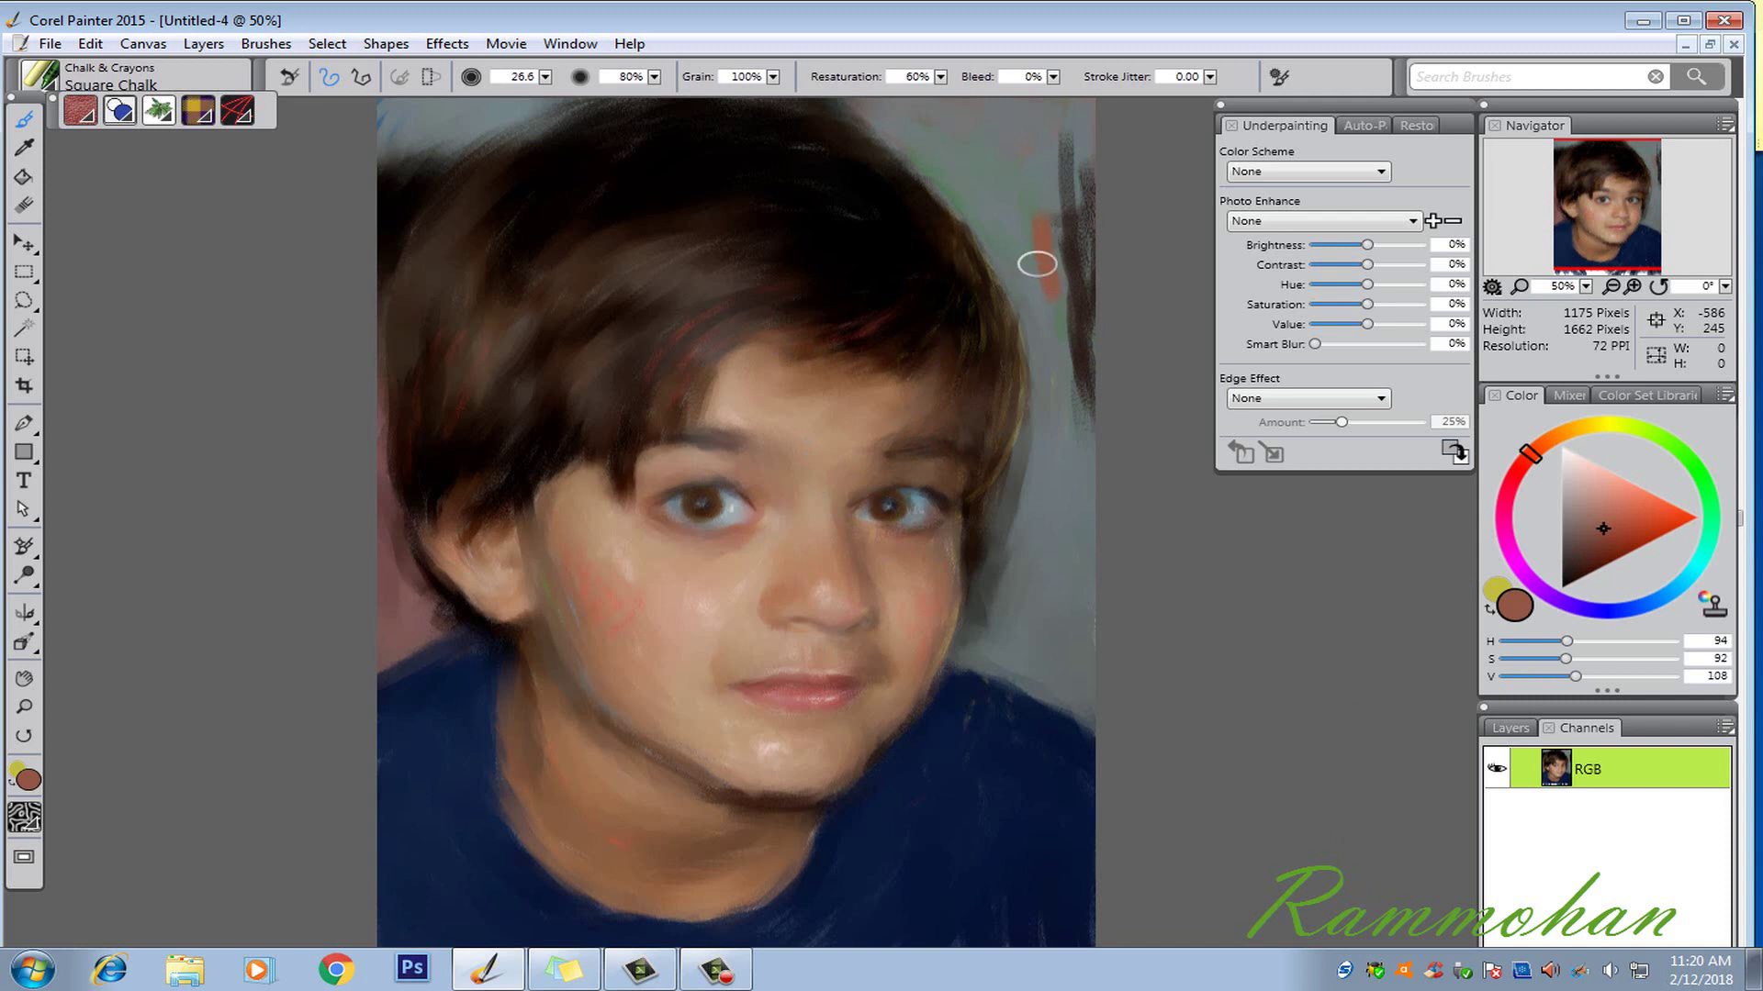
mouse_move(1018, 150)
mouse_down()
mouse_move(1062, 165)
mouse_move(1004, 165)
mouse_move(957, 111)
mouse_move(1066, 150)
mouse_move(1077, 134)
mouse_move(886, 103)
mouse_up()
Step: Sample the dark background tone, reduce the brush opacity to 55%, and cover the reddish strokes in the upper-right corner of the portrait
alt+click(1081, 229)
click(654, 77)
click(697, 98)
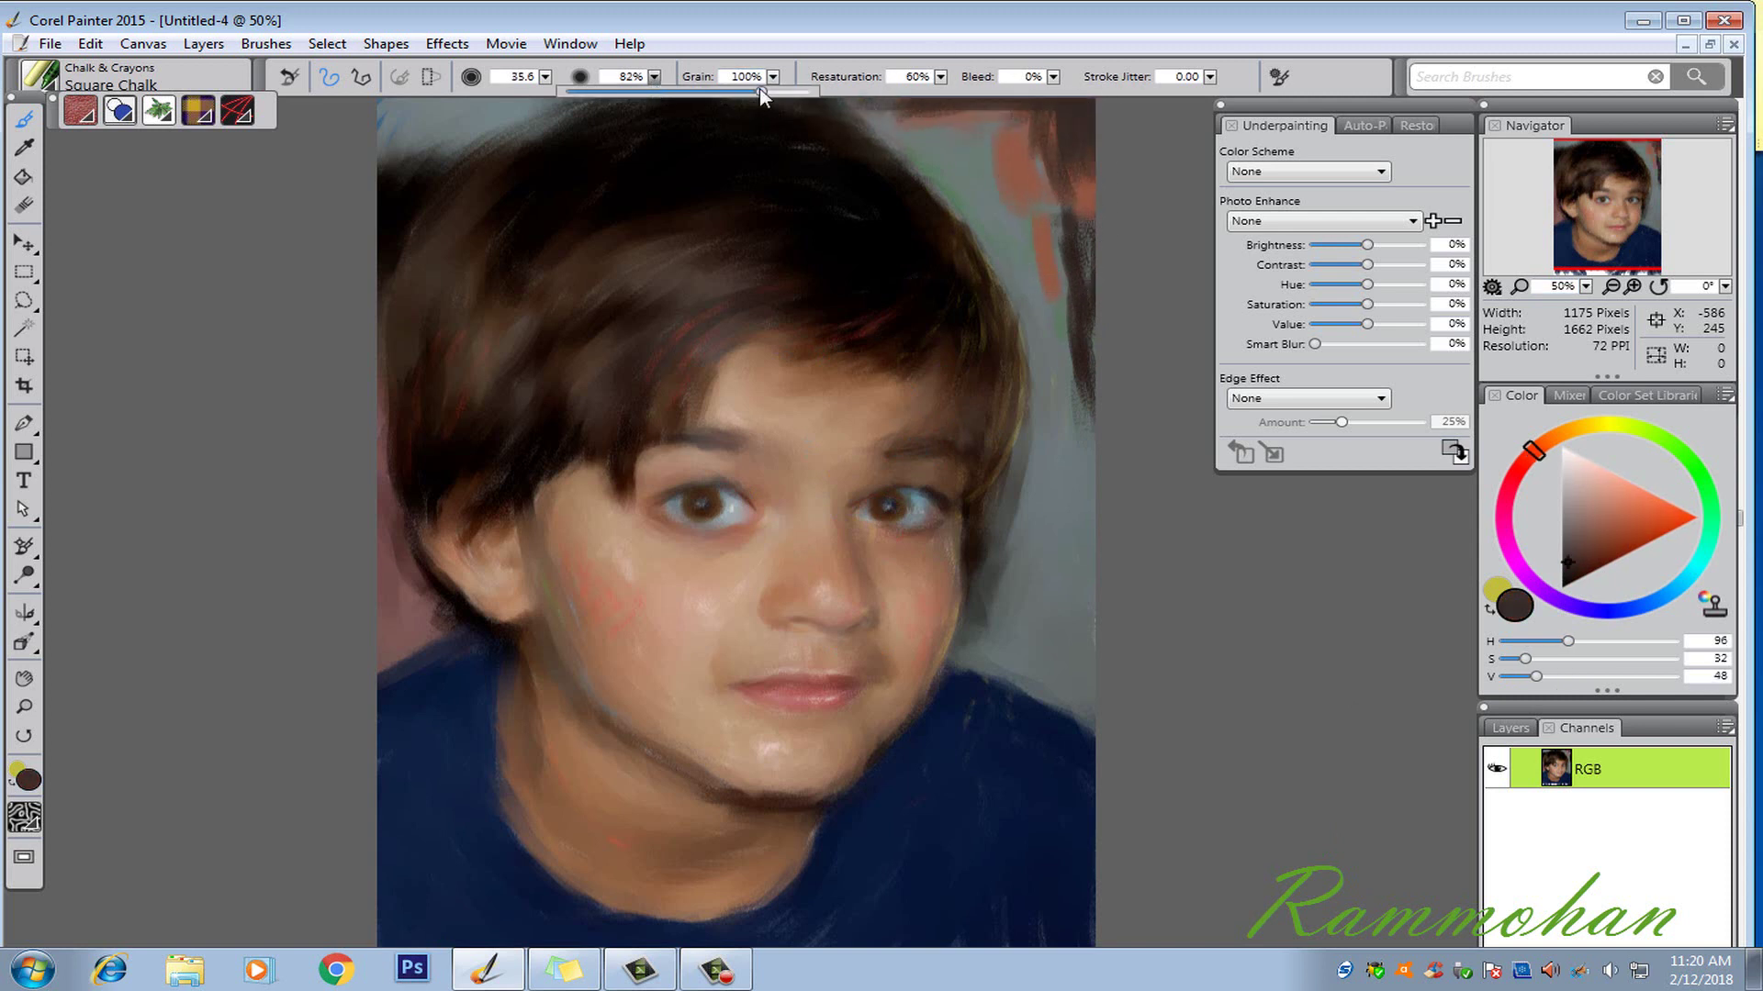
mouse_move(1046, 138)
mouse_down()
mouse_move(1068, 148)
mouse_move(873, 110)
mouse_move(1076, 123)
mouse_up()
Step: Pick a golden yellow and paint broad strokes in the background along the far side of the hair
click(1575, 428)
mouse_move(1039, 232)
mouse_down()
mouse_move(1019, 252)
mouse_move(1075, 371)
mouse_up()
click(1618, 513)
mouse_move(983, 161)
mouse_down()
mouse_move(976, 197)
mouse_move(1019, 229)
mouse_move(1032, 328)
mouse_move(1032, 277)
mouse_move(1024, 349)
mouse_move(1051, 417)
mouse_move(1053, 518)
mouse_move(1071, 332)
mouse_up()
Step: Paint light blue and dark teal strokes in the background beside the face, and overlay them with a sampled ochre
click(1588, 485)
click(1677, 585)
click(1590, 561)
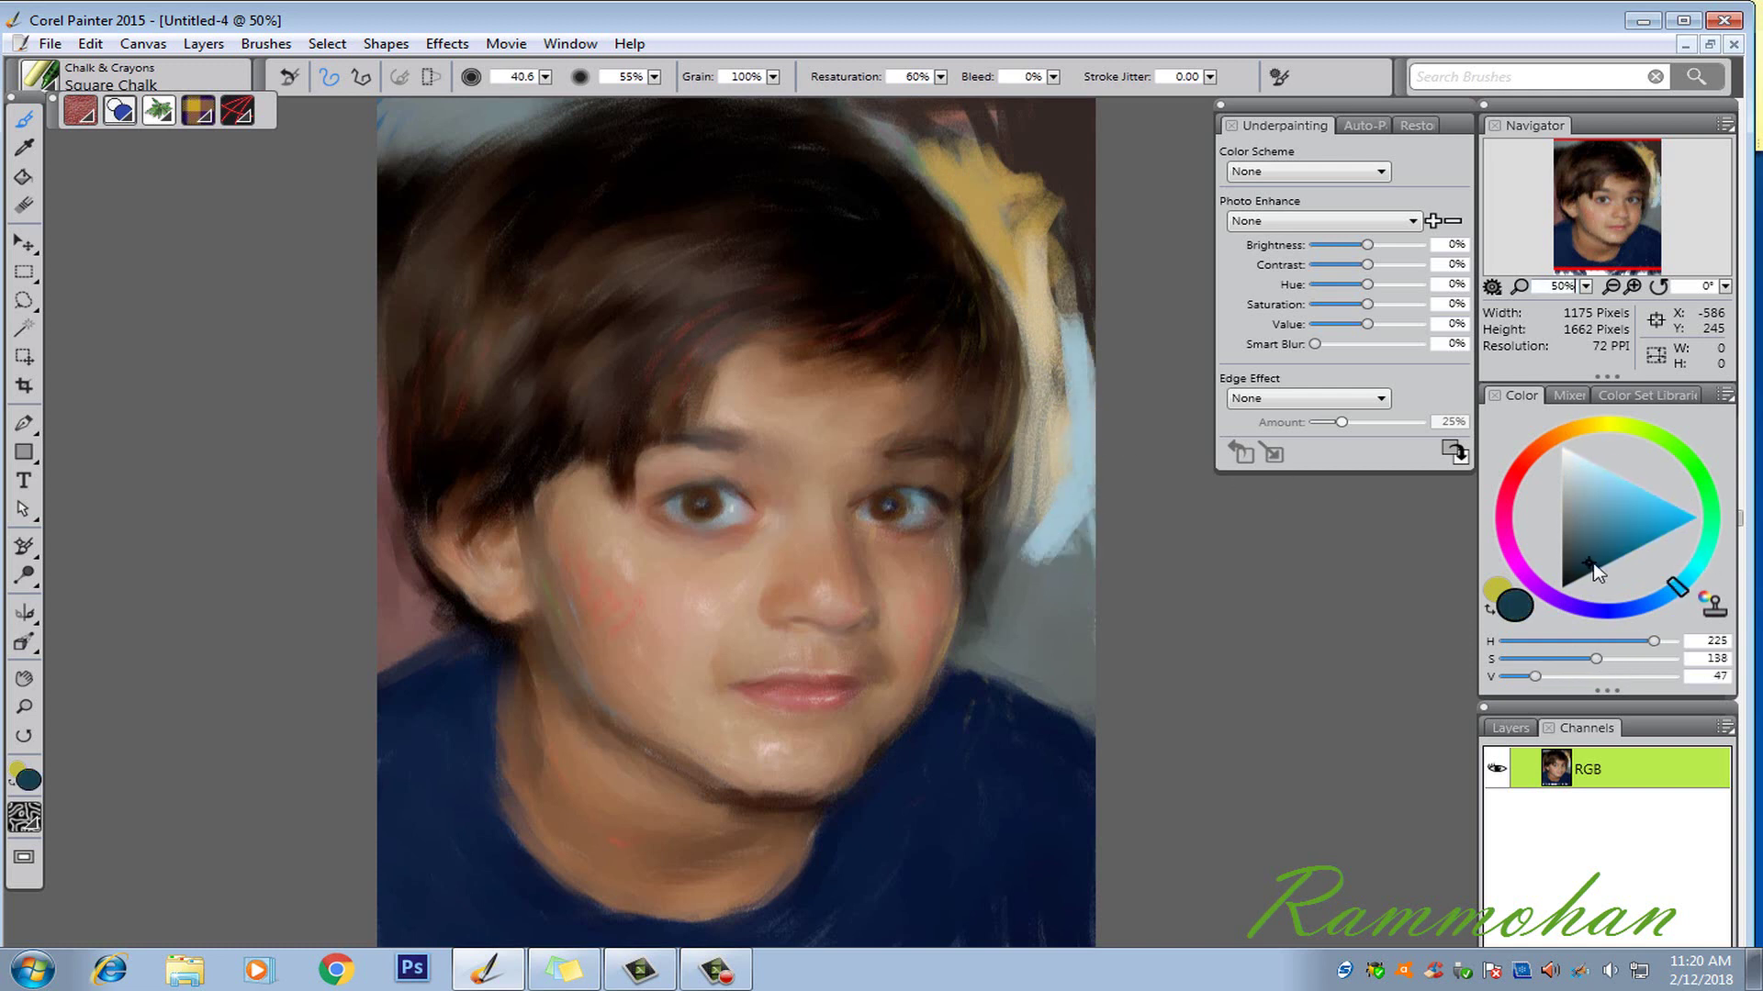
mouse_move(1069, 486)
mouse_down()
mouse_move(1033, 511)
mouse_move(1007, 583)
mouse_move(1028, 446)
mouse_move(1076, 379)
mouse_move(1034, 671)
mouse_move(1077, 687)
mouse_move(994, 641)
mouse_move(1051, 353)
mouse_up()
alt+click(1027, 243)
mouse_move(1037, 247)
mouse_down()
mouse_move(1116, 489)
mouse_move(1120, 569)
mouse_up()
Step: Set the grain to 54% and paint sampled brown tones over the background on both sides of the head
drag(773, 77, 804, 90)
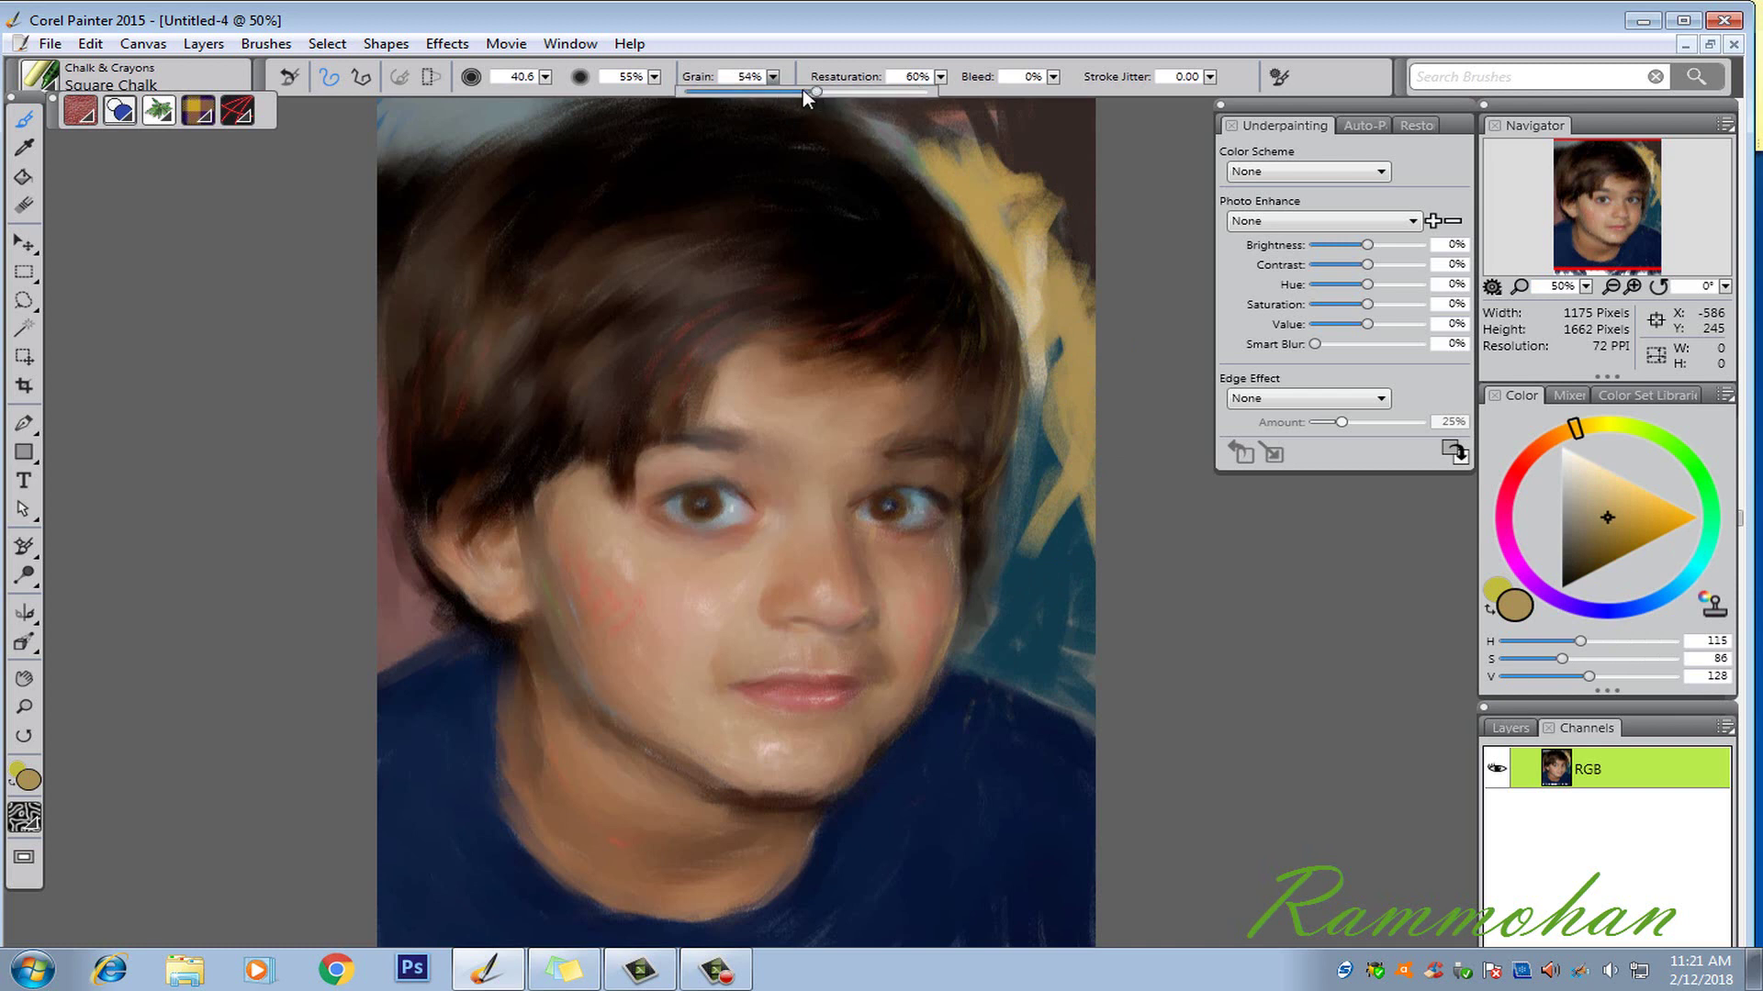
mouse_move(1088, 459)
mouse_down()
mouse_move(1027, 499)
mouse_move(1031, 545)
mouse_move(1055, 354)
mouse_up()
alt+click(1014, 620)
mouse_move(1061, 431)
mouse_down()
mouse_move(1027, 677)
mouse_move(1052, 505)
mouse_move(1000, 543)
mouse_move(1050, 669)
mouse_move(1078, 511)
mouse_move(1045, 537)
mouse_up()
click(1530, 455)
alt+click(1068, 497)
drag(413, 661, 334, 433)
Step: Sample navy from the shirt and dark brown from the background, and cover the yellow and teal strokes beside the head
alt+click(412, 674)
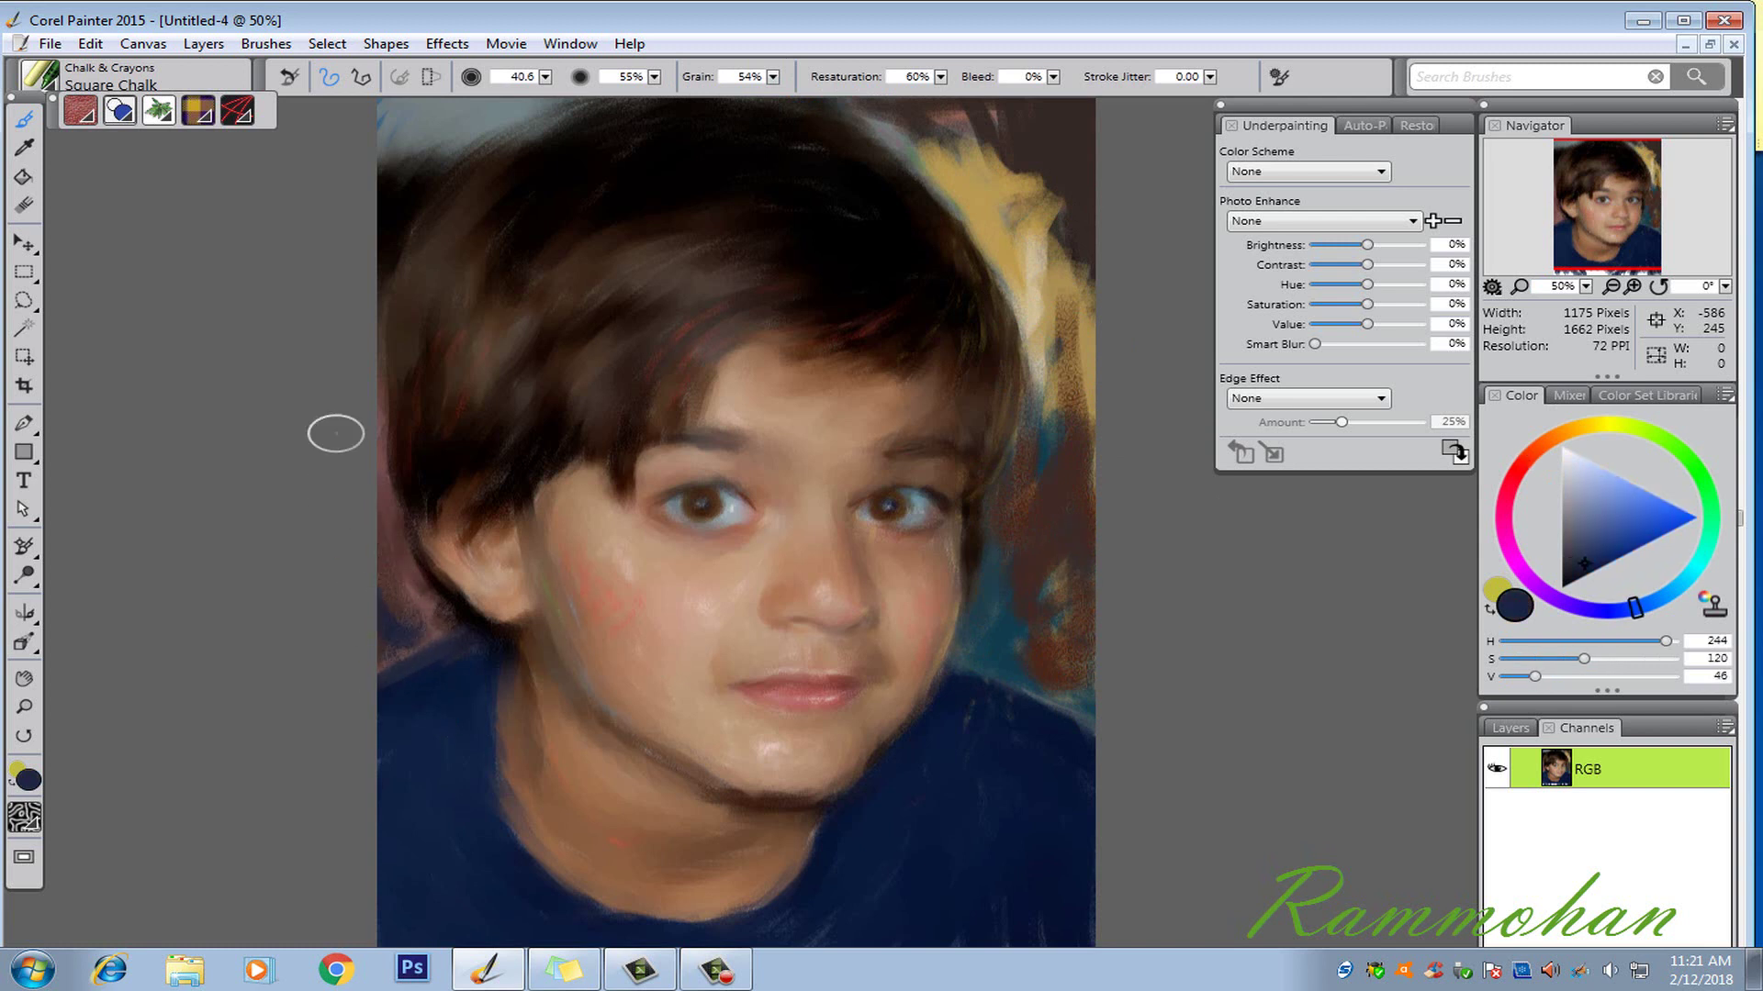
mouse_move(1049, 440)
mouse_down()
mouse_move(991, 248)
mouse_move(1062, 300)
mouse_move(1000, 259)
mouse_move(1035, 361)
mouse_move(1079, 404)
mouse_up()
alt+click(885, 131)
drag(885, 131, 959, 126)
alt+click(1059, 487)
mouse_move(1054, 571)
mouse_down()
mouse_move(1028, 462)
mouse_move(1042, 378)
mouse_up()
mouse_move(1086, 543)
mouse_down()
mouse_move(1042, 669)
mouse_move(989, 665)
mouse_move(1071, 605)
mouse_move(1049, 468)
mouse_move(1053, 582)
mouse_move(975, 669)
mouse_up()
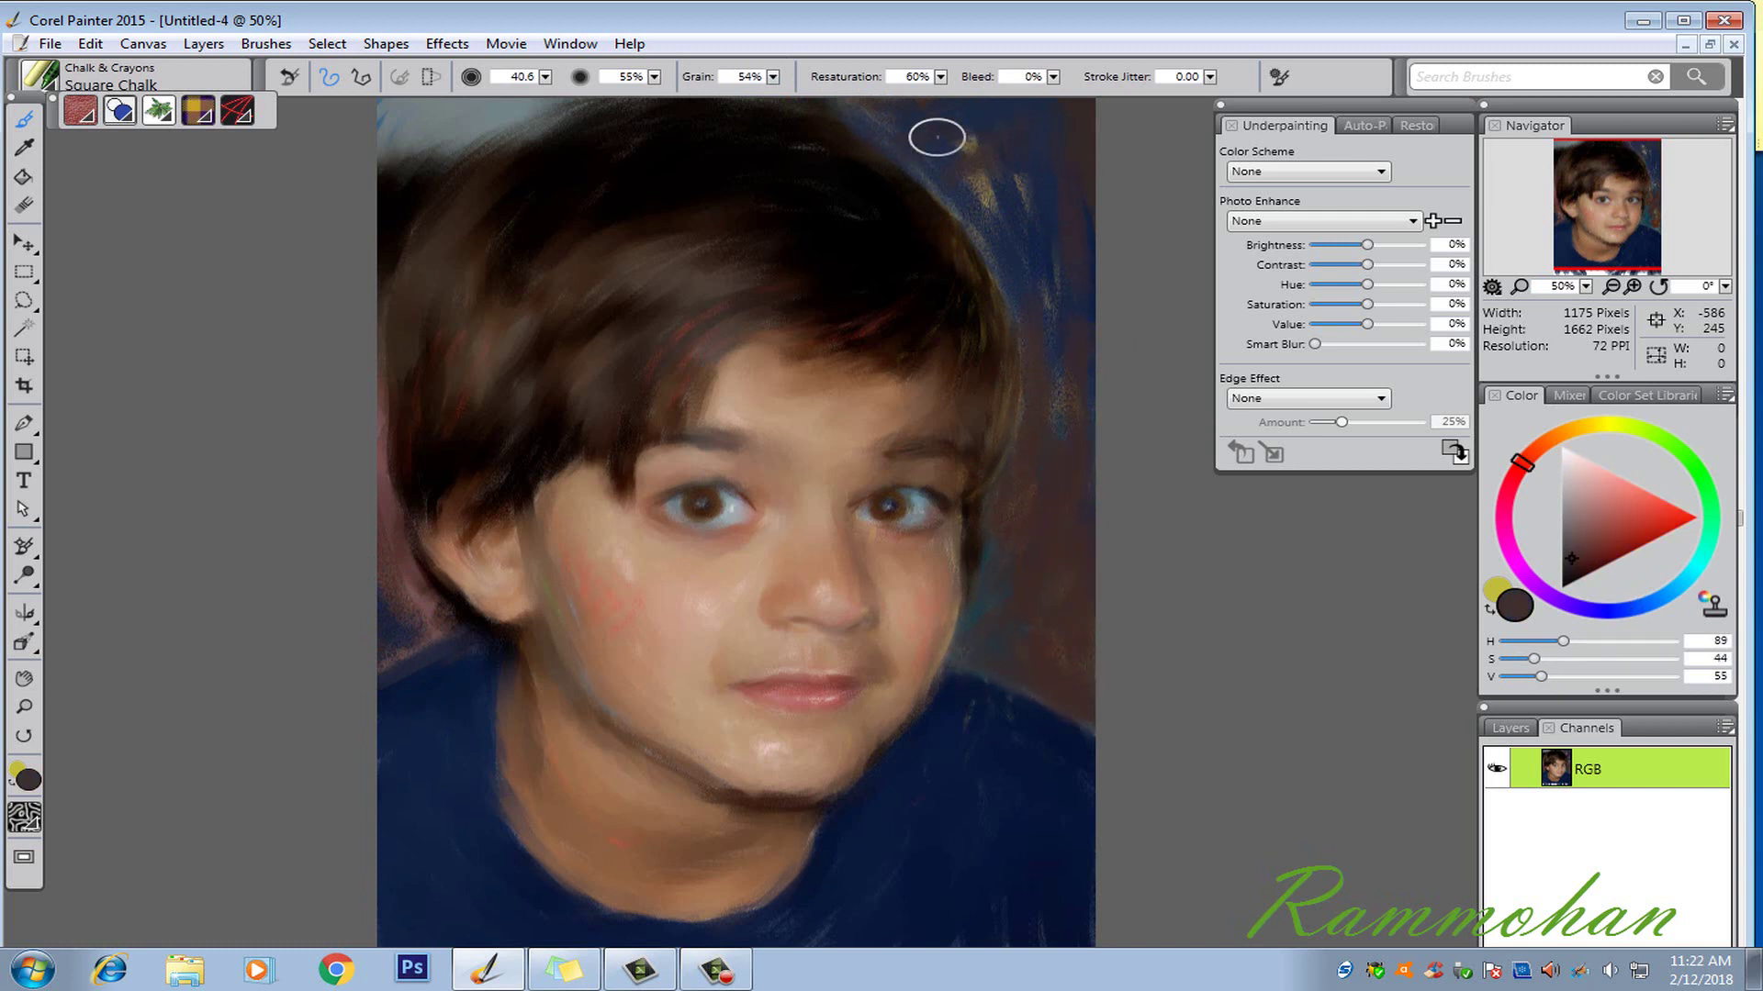
Step: Sample muted blue tones from the background and paint them across the area above the hair
alt+click(1051, 236)
mouse_move(922, 146)
mouse_down()
mouse_move(933, 129)
mouse_move(940, 172)
mouse_move(987, 216)
mouse_move(910, 124)
mouse_move(999, 256)
mouse_move(1051, 143)
mouse_up()
alt+click(898, 128)
mouse_move(505, 120)
mouse_down()
mouse_move(413, 147)
mouse_move(486, 119)
mouse_up()
Step: Paint muted mauve and sampled dark tones over the narrow background strip behind the ear and the upper background corners
click(1524, 485)
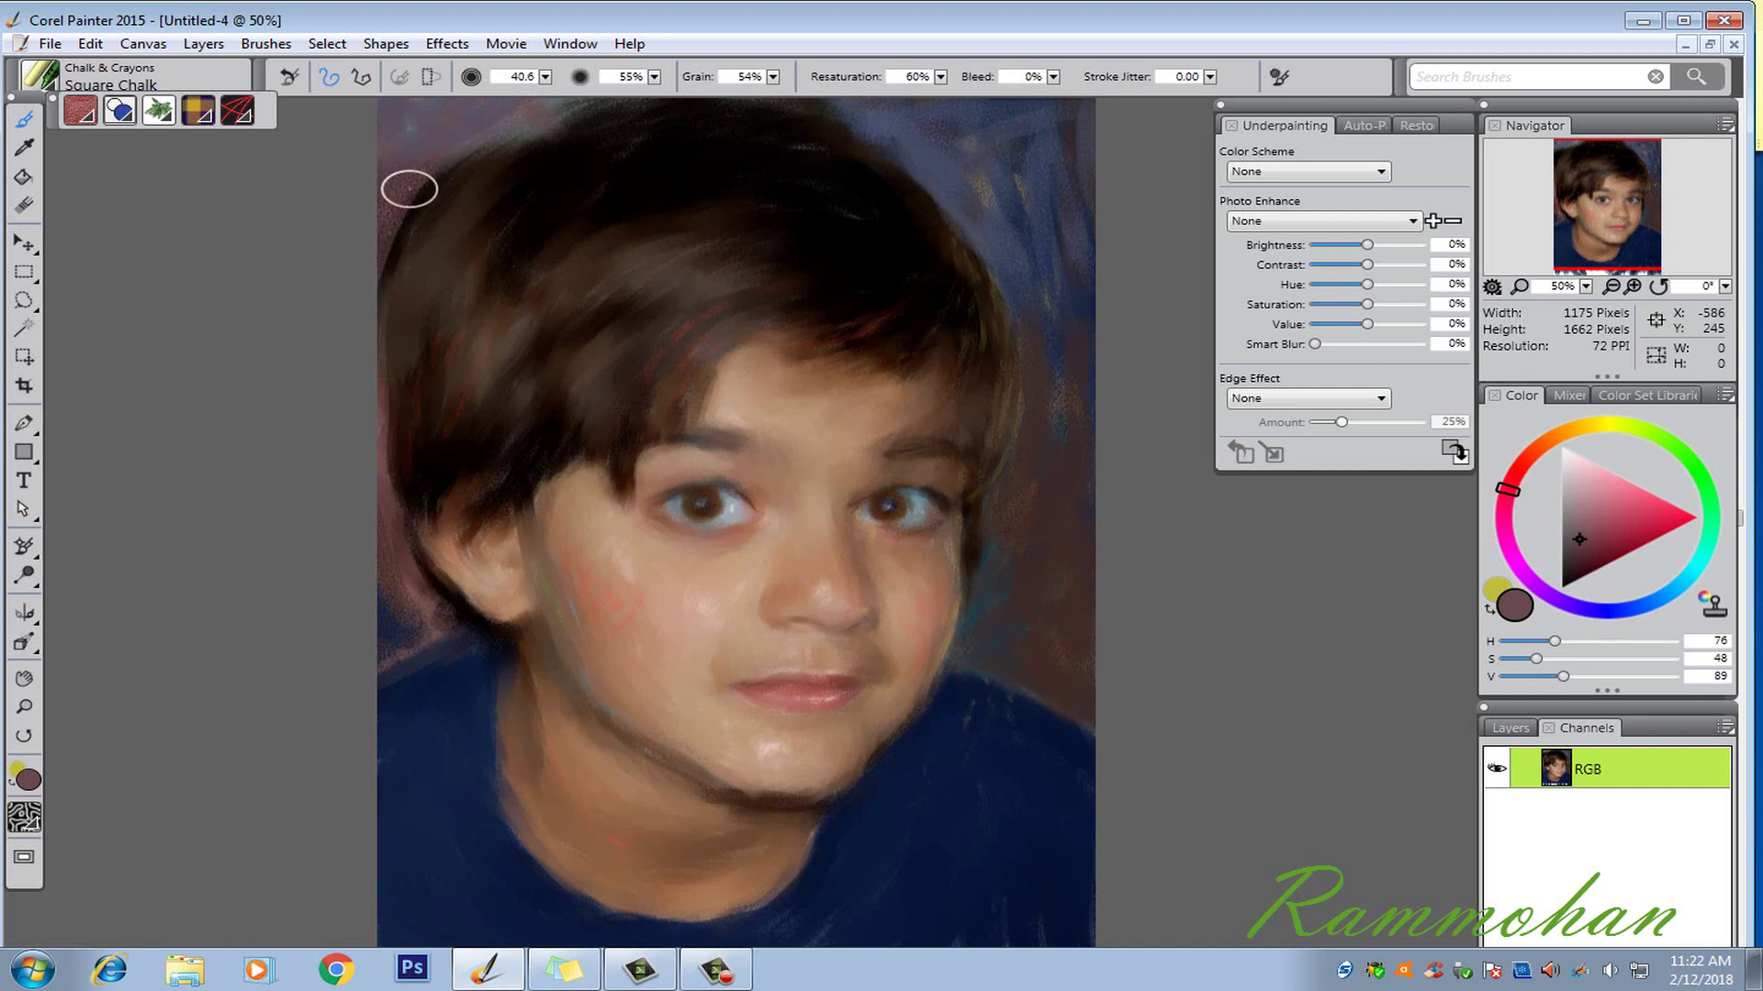
alt+click(401, 594)
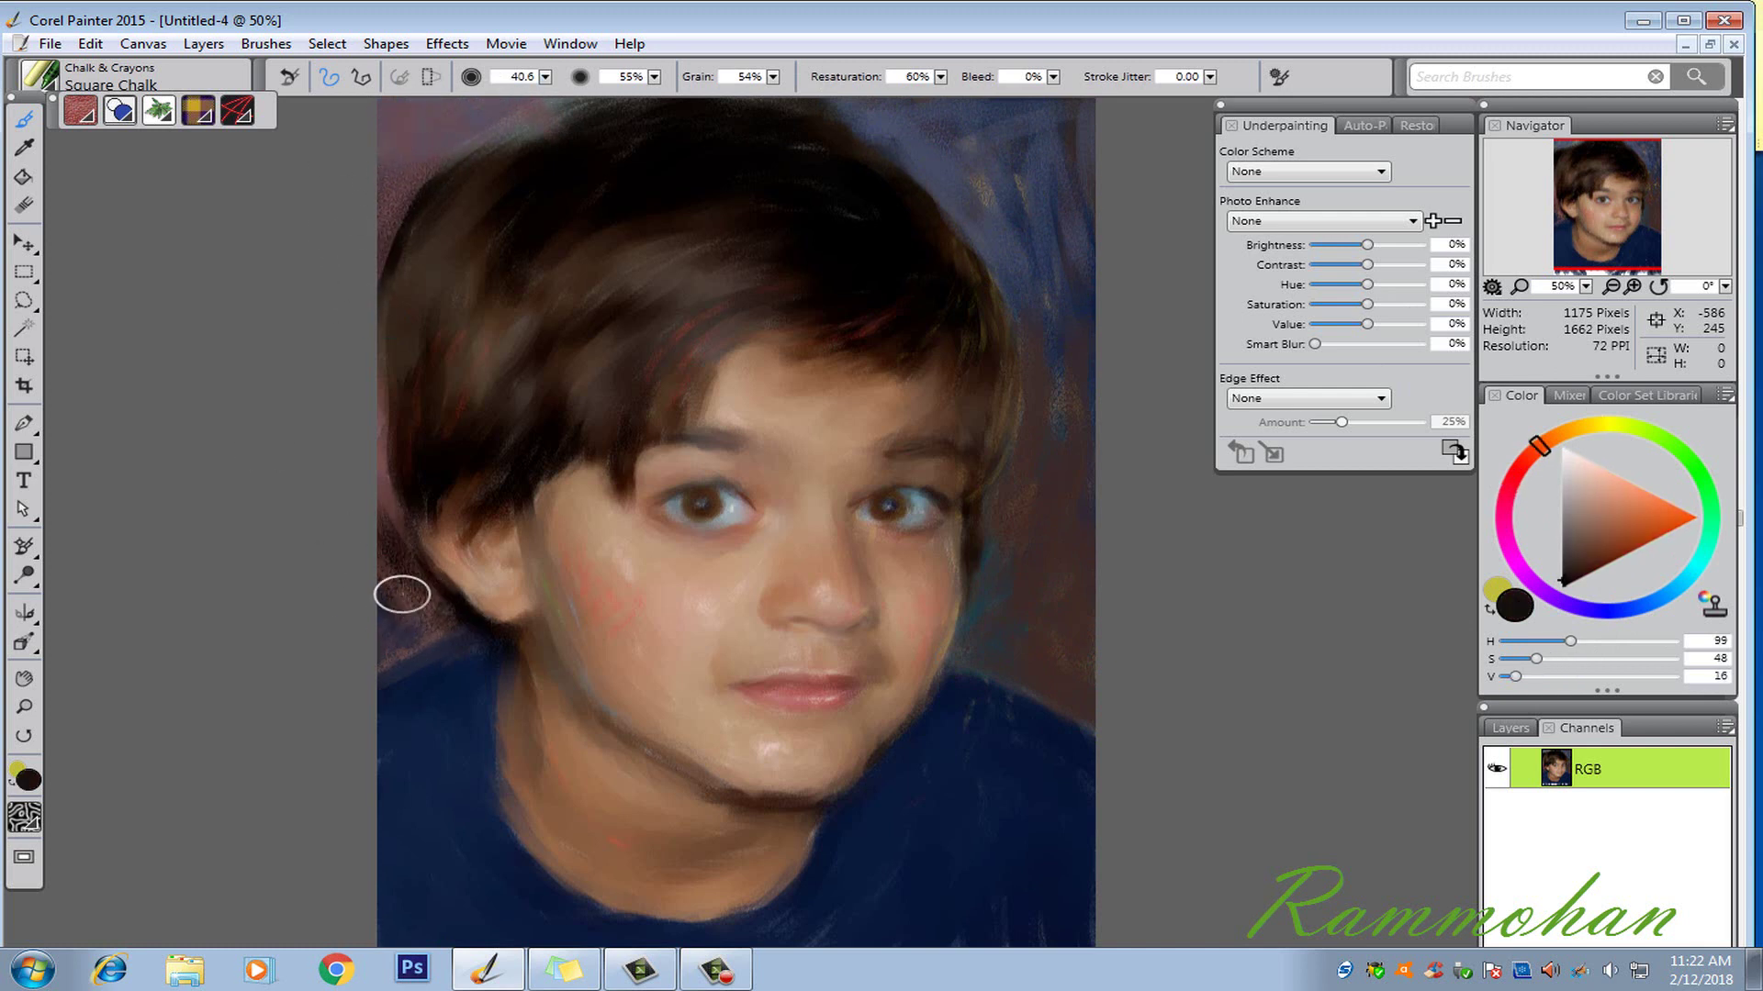
alt+click(381, 500)
alt+click(961, 162)
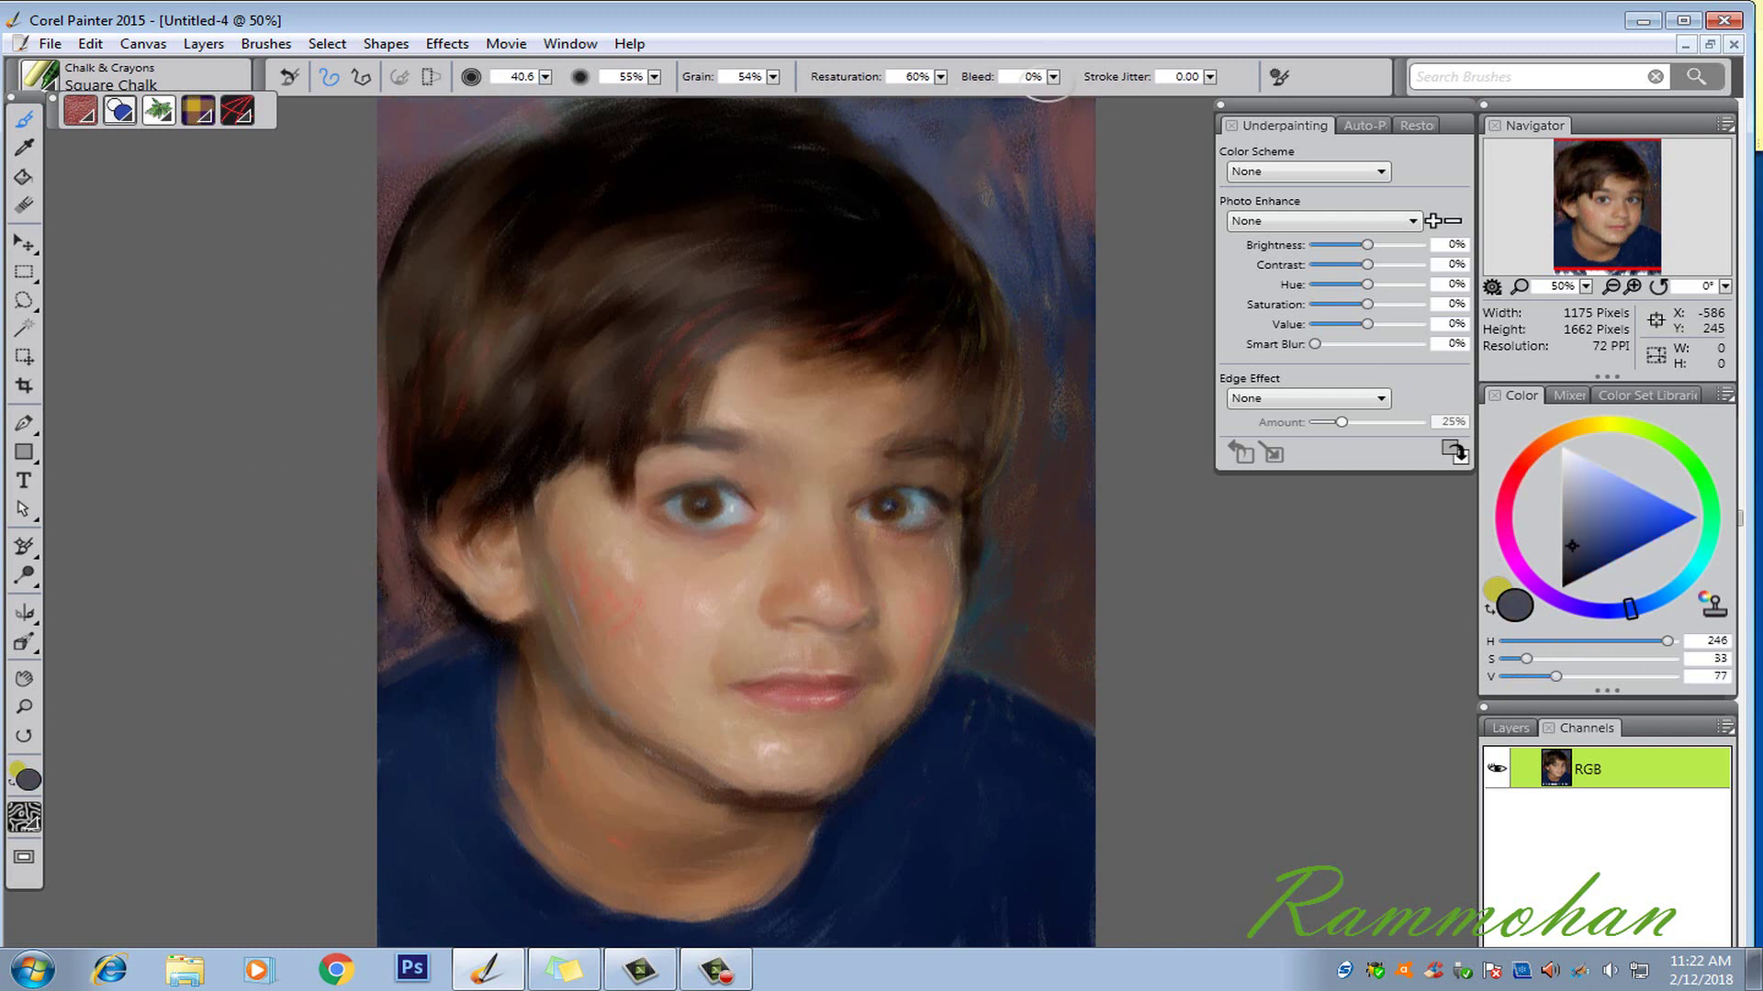
Step: Sample dark reddish-brown tones from the background and paint over the blue strokes beside the hair and down to the far shoulder
alt+click(863, 156)
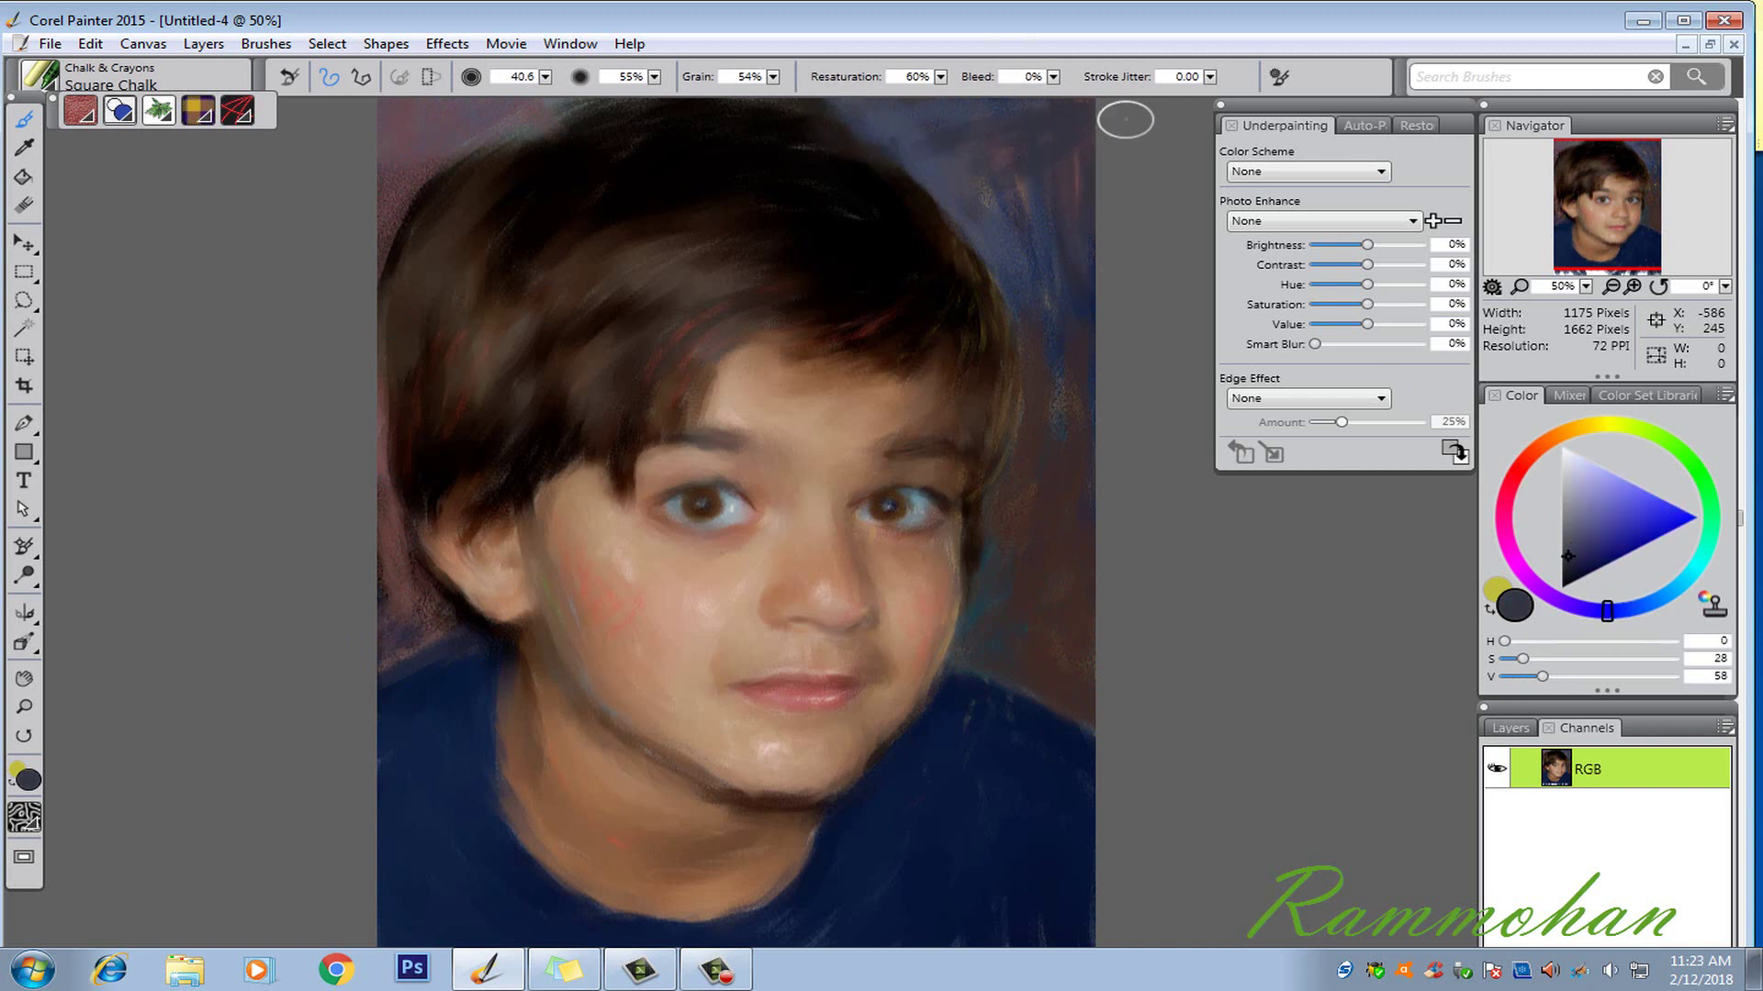
alt+click(1074, 477)
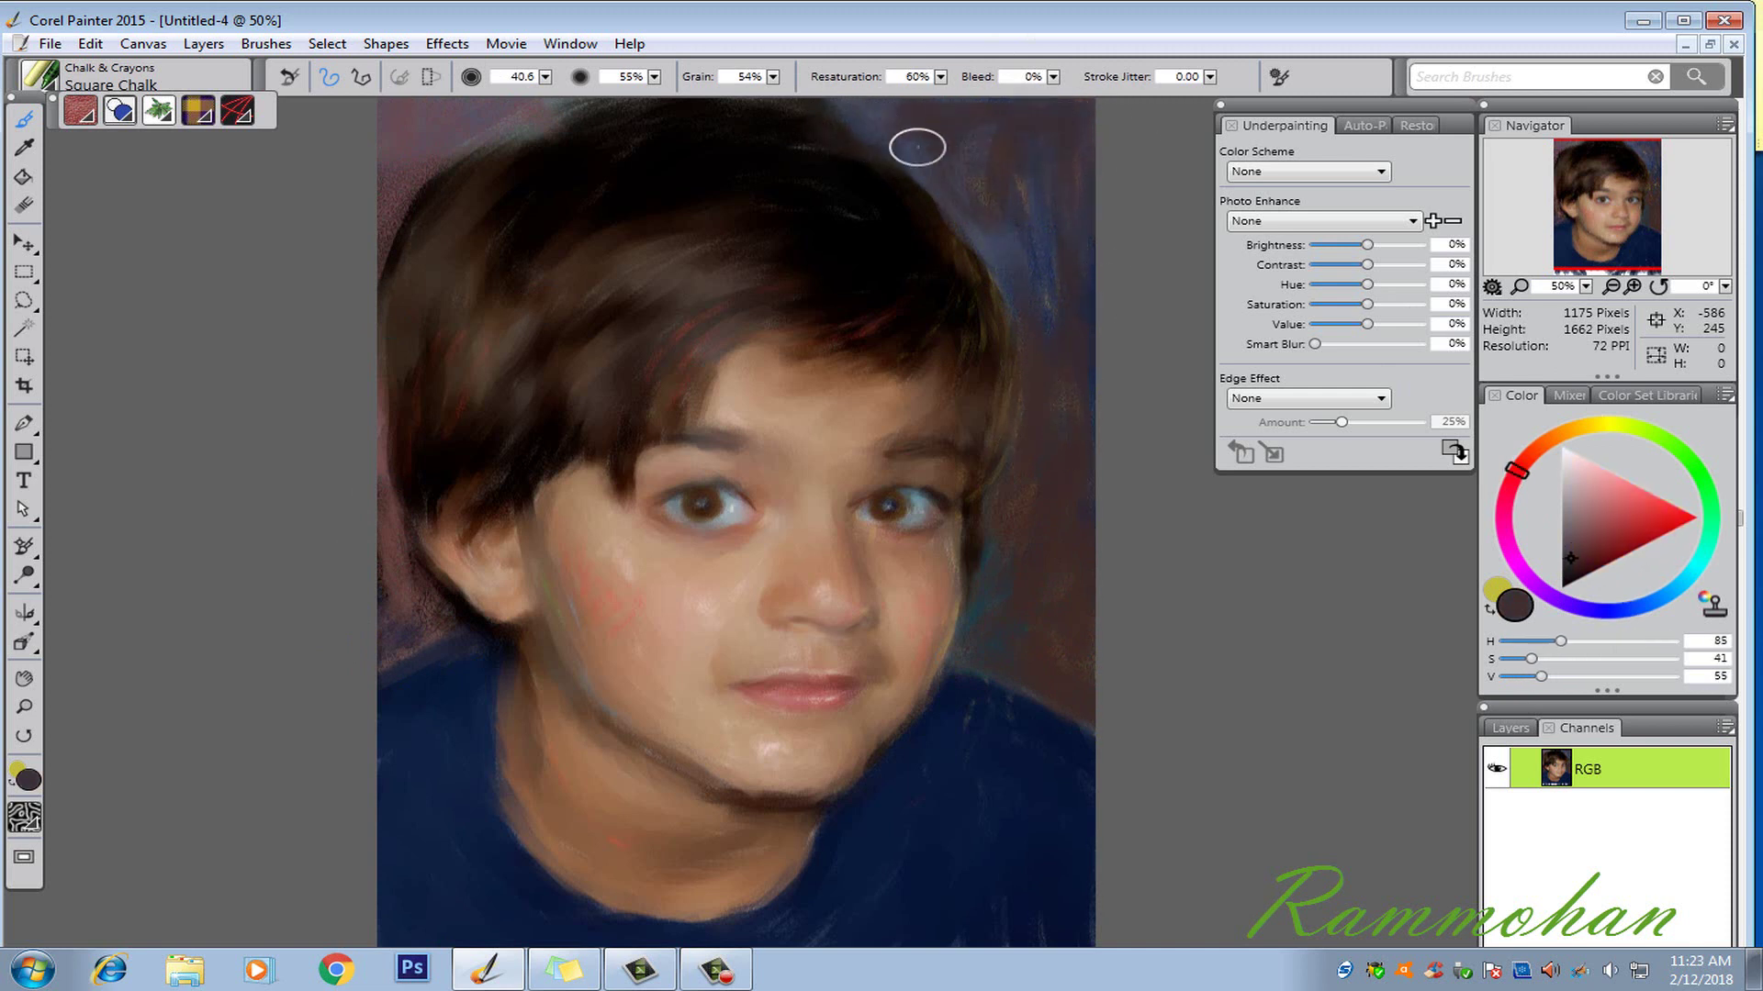
mouse_move(983, 186)
mouse_down()
mouse_move(1064, 255)
mouse_move(994, 289)
mouse_up()
alt+click(1032, 630)
drag(1033, 630, 952, 694)
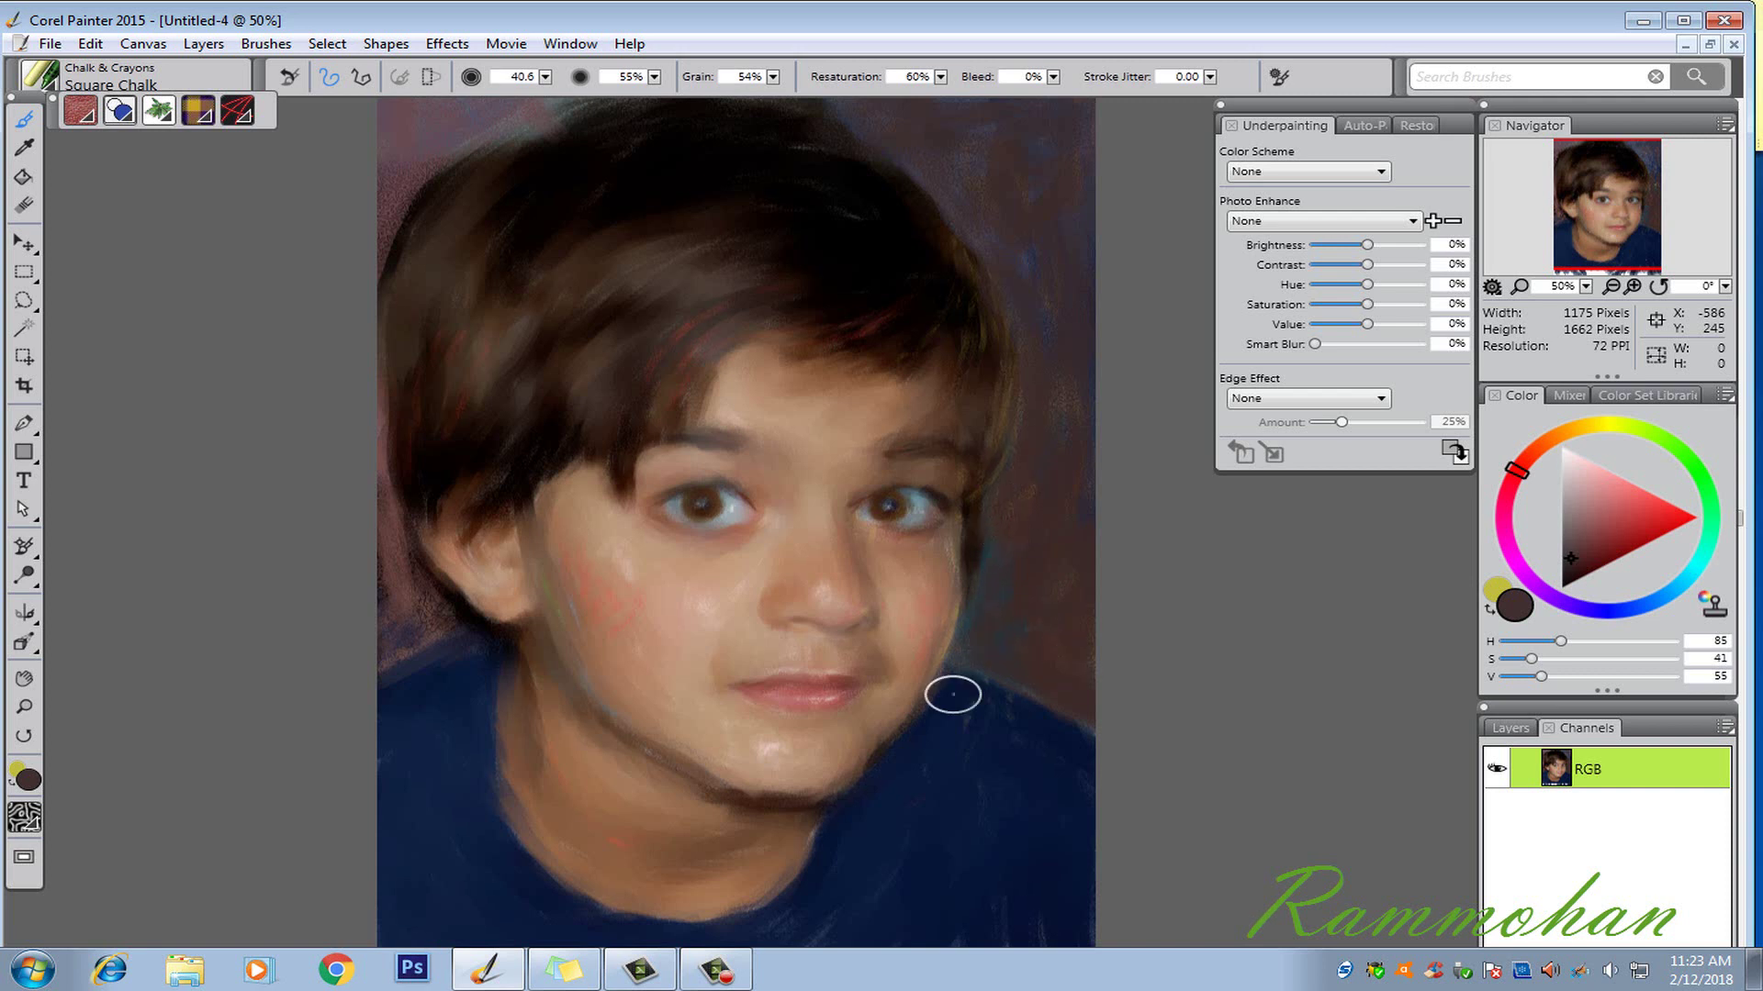
Step: Darken the background below the ear, above the near shoulder, with sampled near-black brown tones
mouse_move(421, 588)
mouse_down()
mouse_move(404, 617)
mouse_move(370, 425)
mouse_move(398, 630)
mouse_move(457, 619)
mouse_up()
alt+click(457, 619)
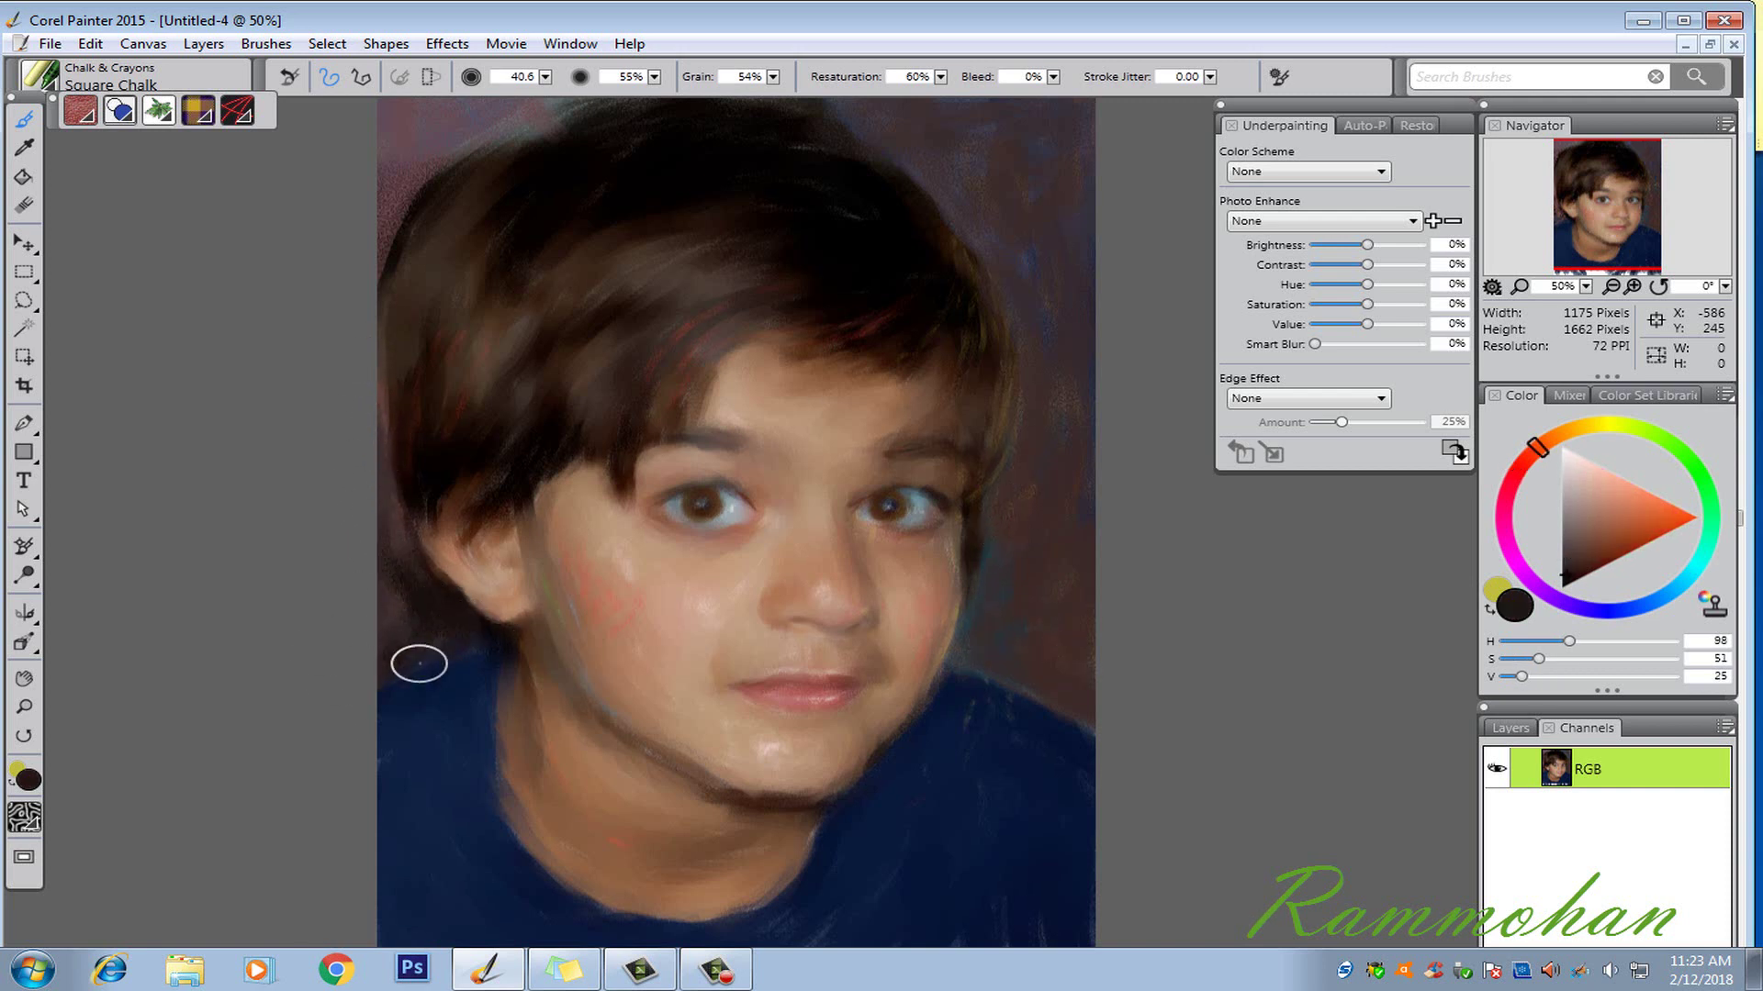
alt+click(386, 519)
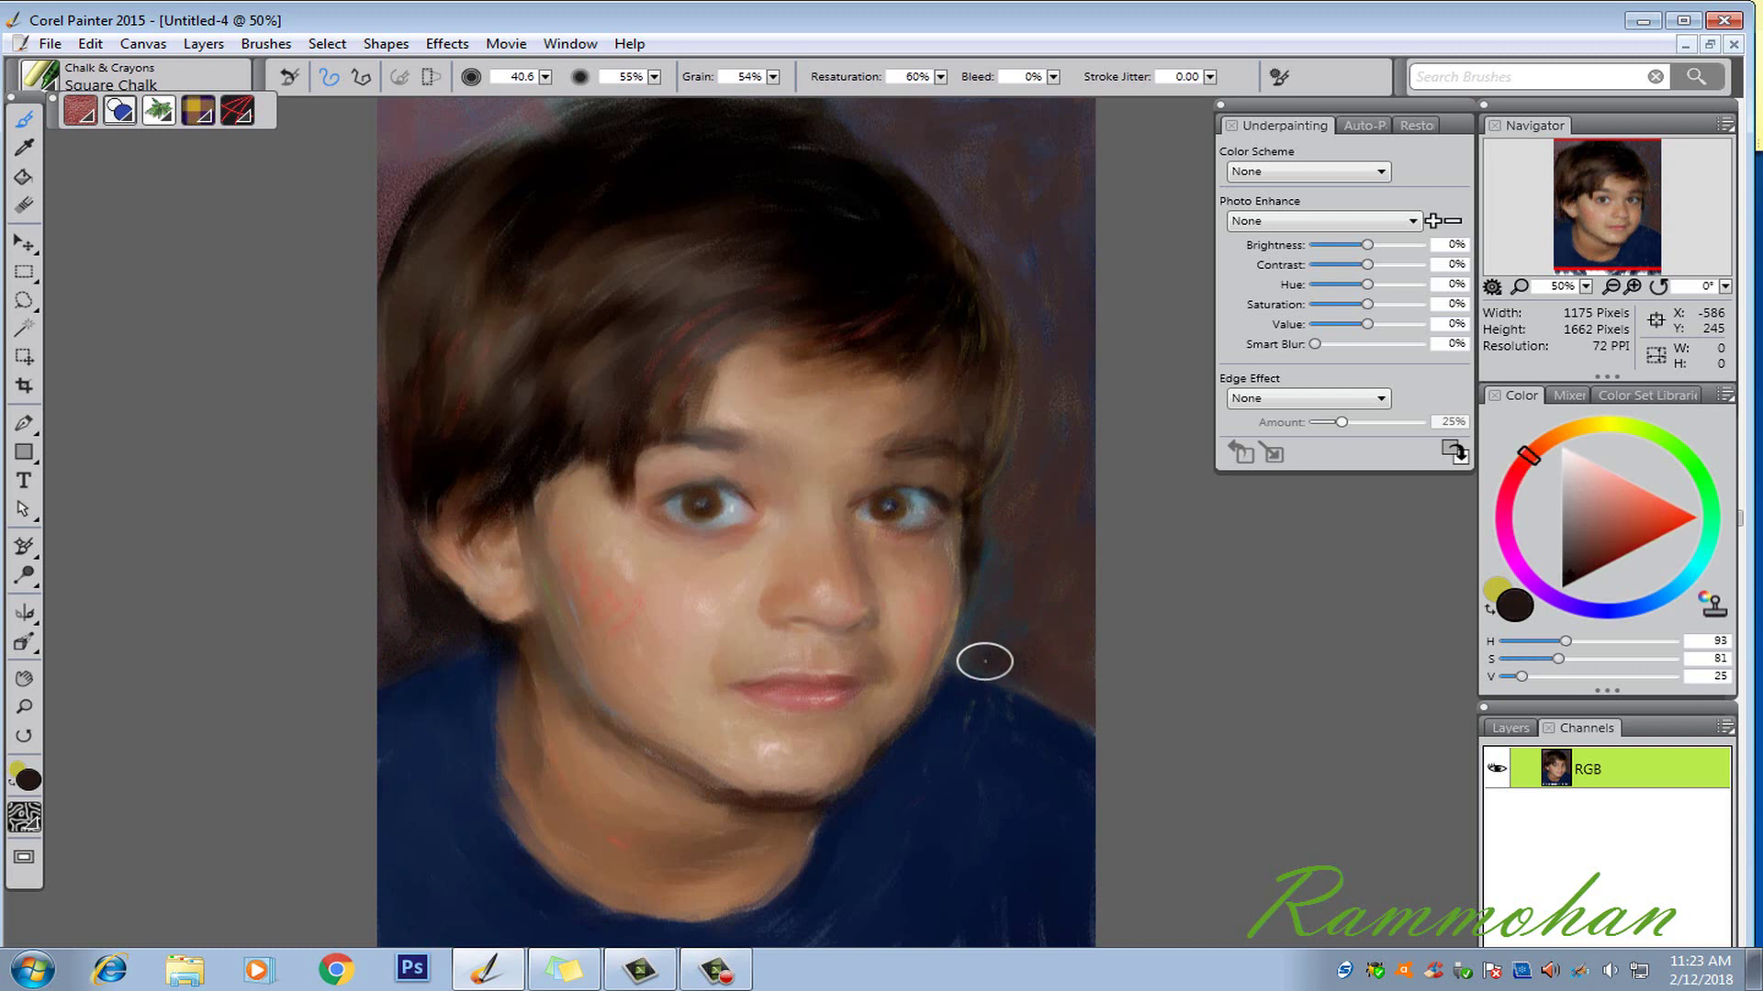
Step: Paint sampled dark brown tones into the background along the far shoulder edge and beside the cheek
mouse_move(961, 649)
mouse_down()
mouse_move(1038, 704)
mouse_move(1003, 591)
mouse_move(1058, 659)
mouse_move(1016, 432)
mouse_move(1118, 723)
mouse_up()
alt+click(1022, 581)
alt+click(1017, 633)
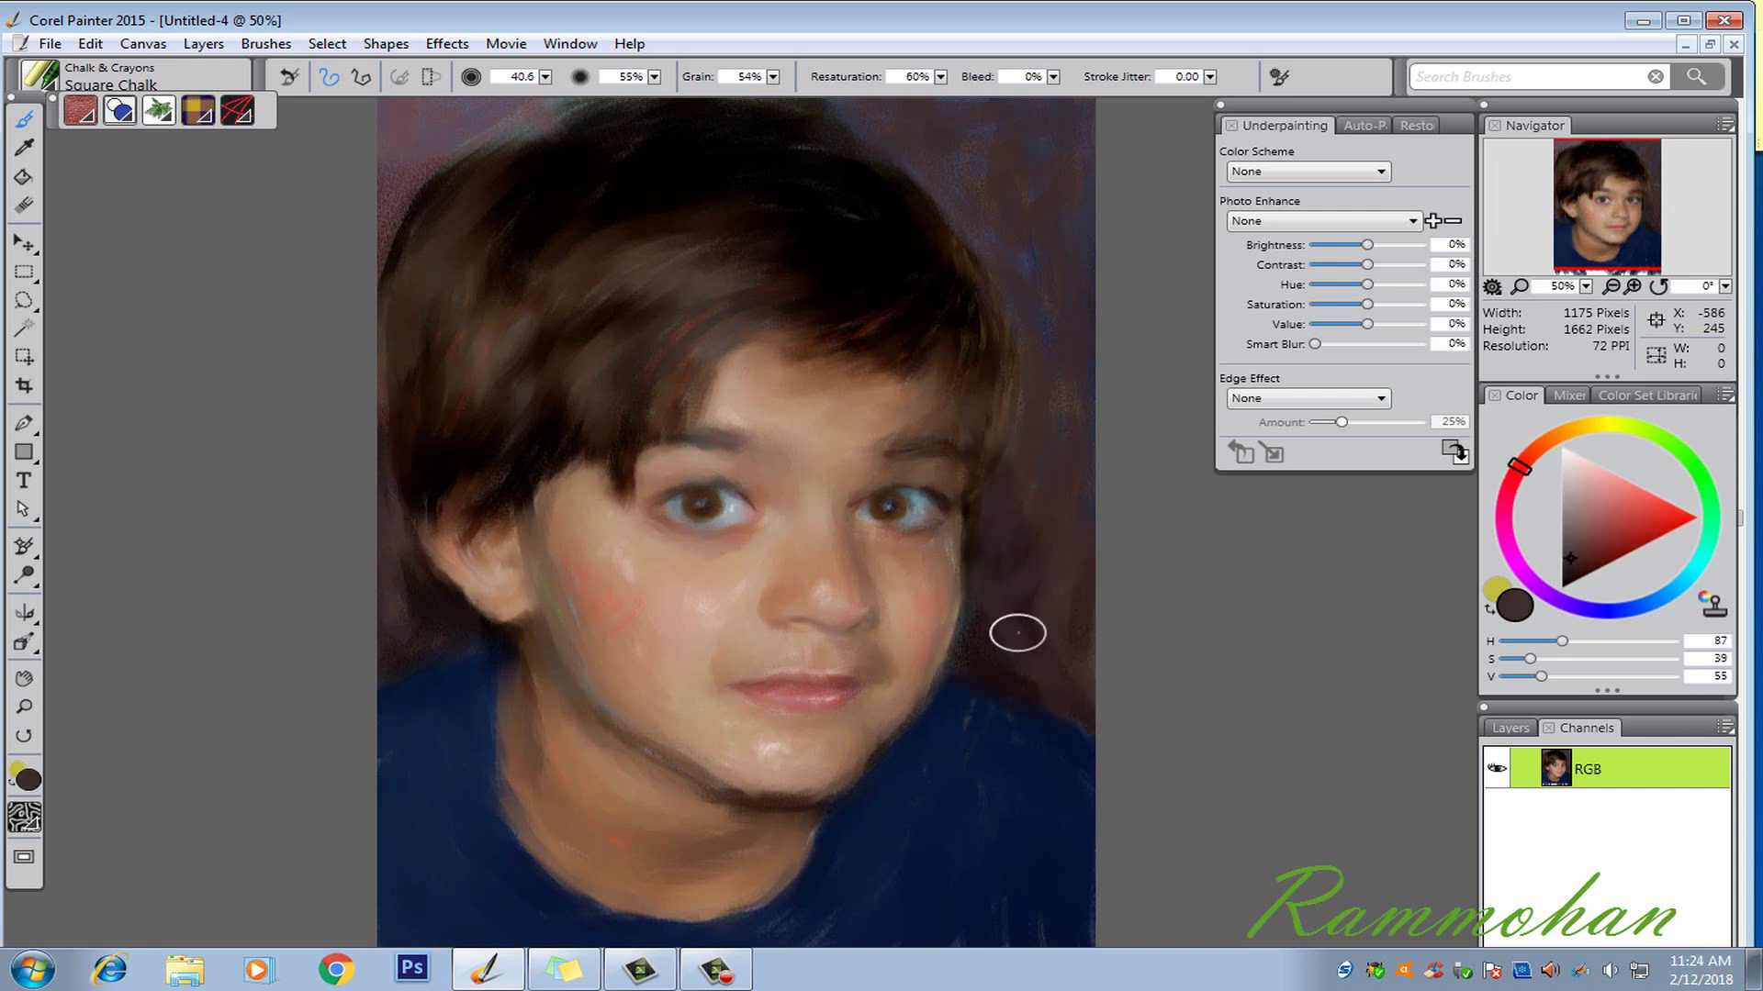
drag(1018, 633, 992, 655)
alt+click(1030, 614)
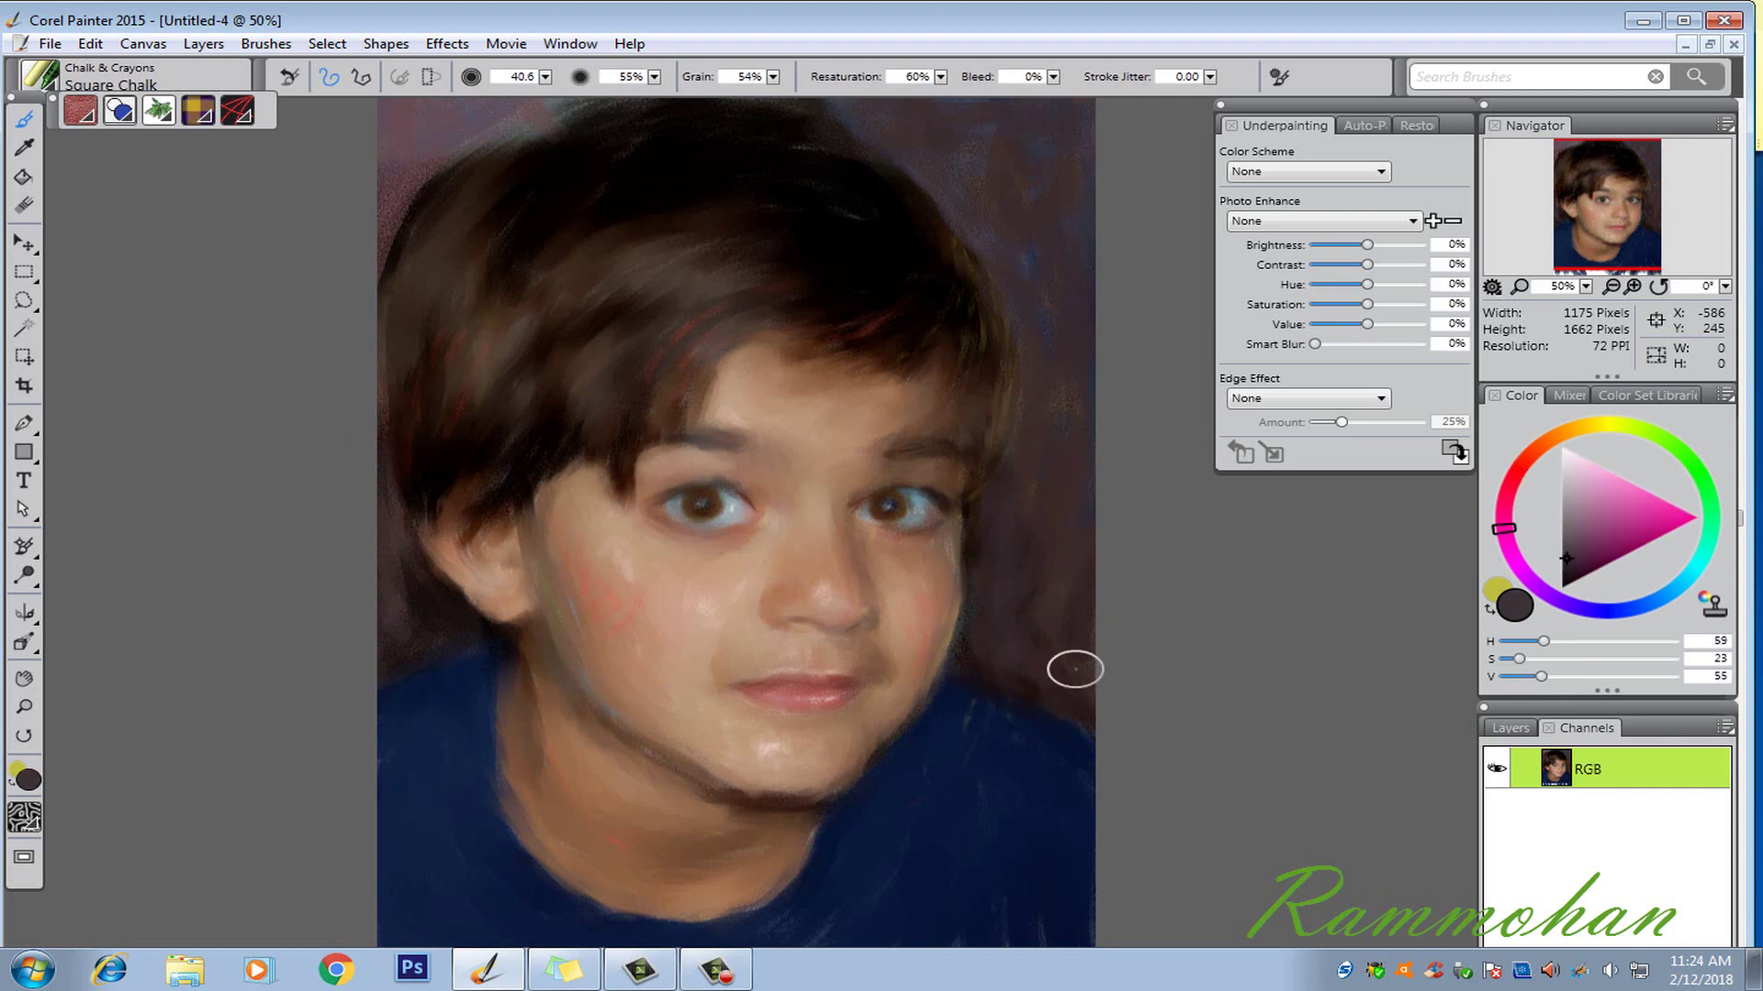